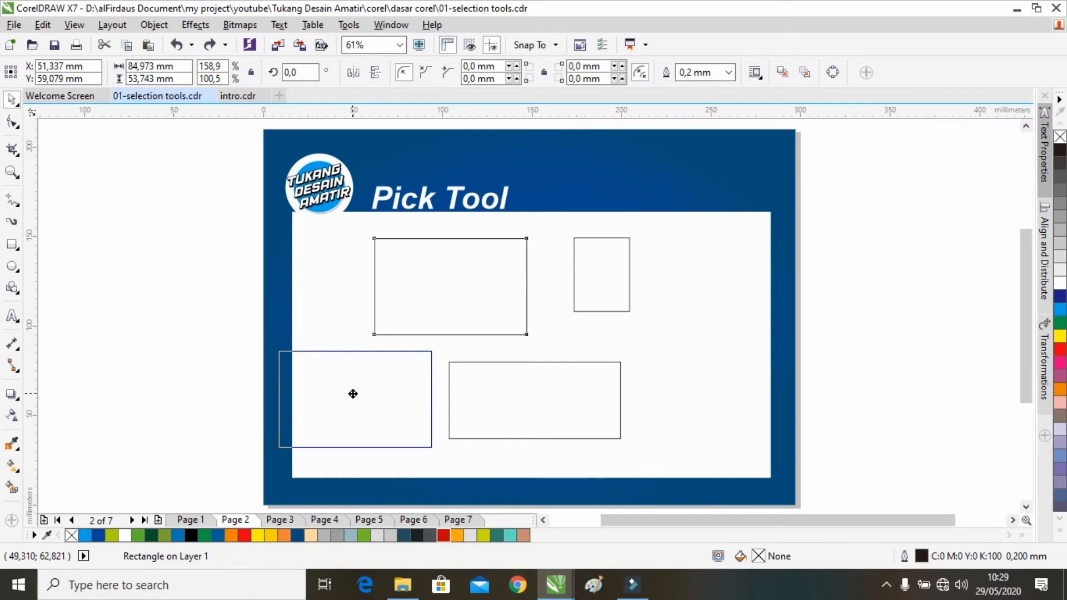
Place four copies of the large rectangle around the page: lower left, right side, upper right and past the left edge
left_click_drag(353, 393, 355, 393)
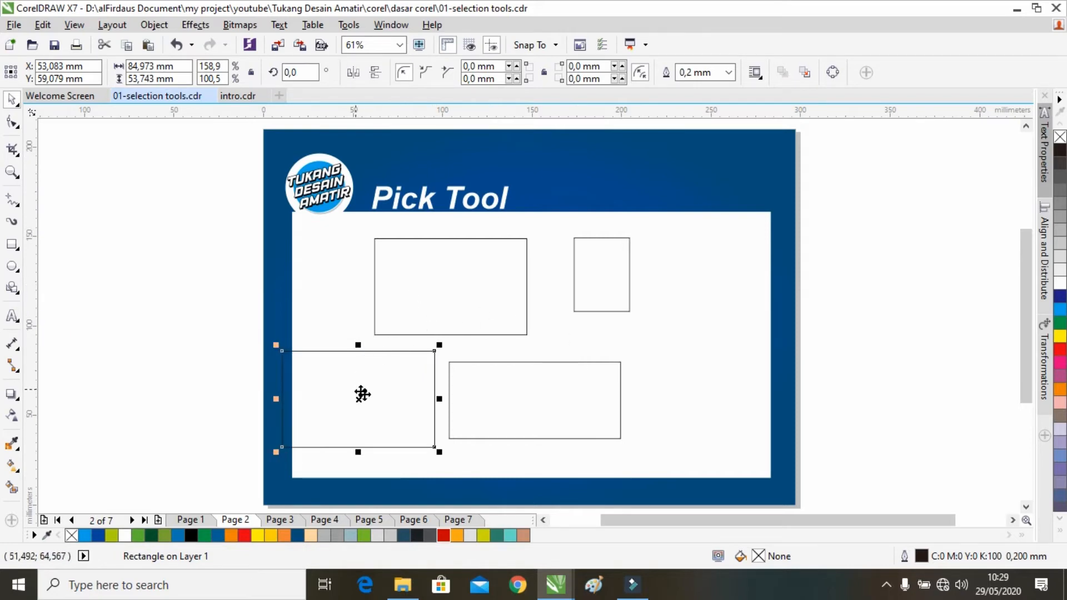
left_click_drag(381, 379, 728, 354)
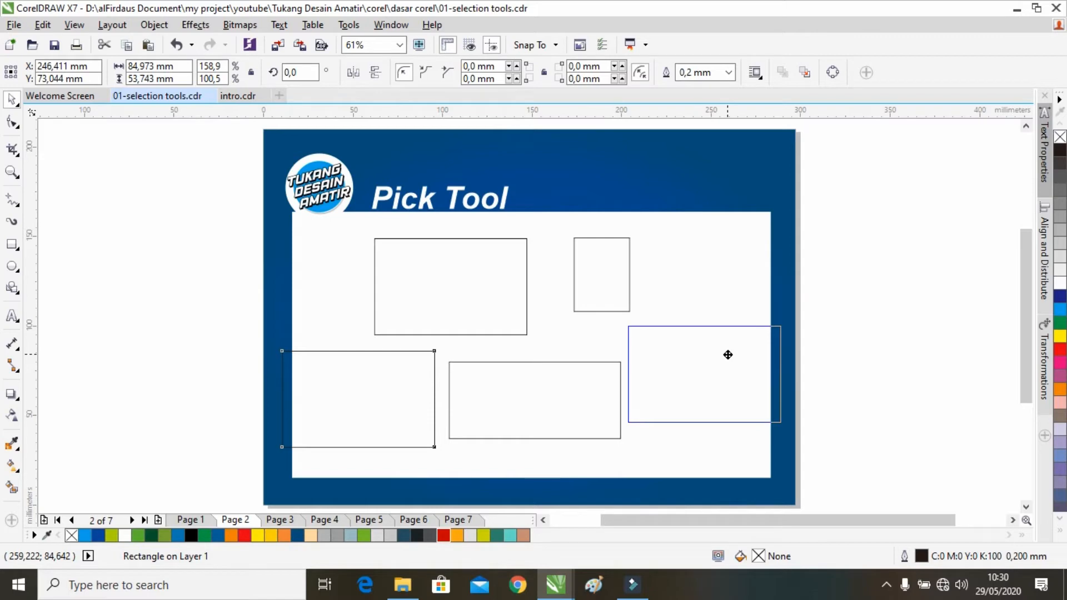
left_click_drag(728, 355, 735, 228)
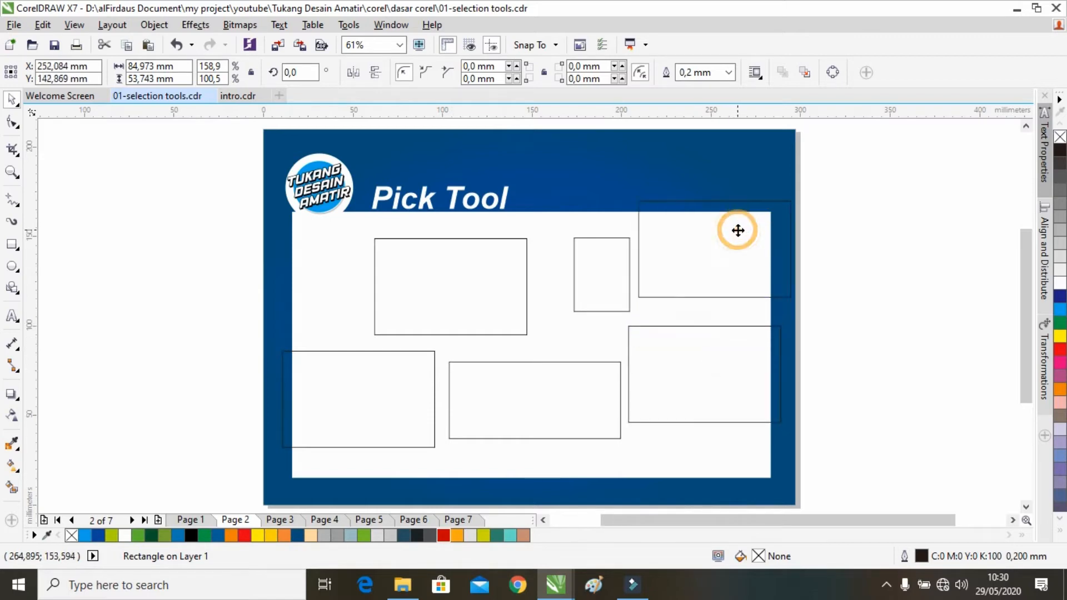
left_click(755, 262)
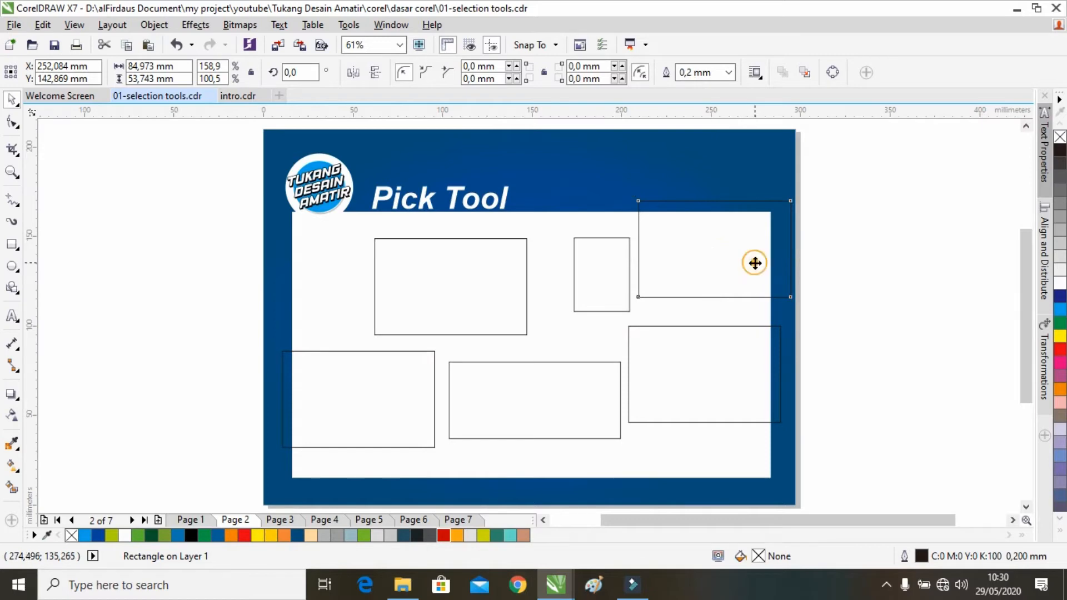
left_click_drag(754, 263, 284, 295)
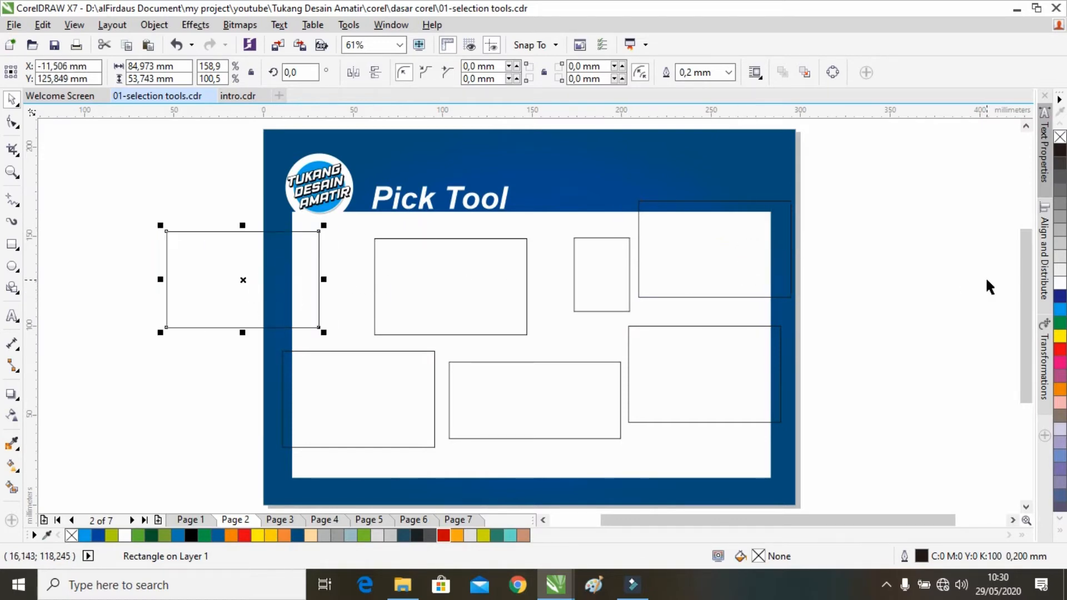
Undo all the copies made of the large rectangle
key("ctrl+z")
key("ctrl+z")
key("ctrl+z")
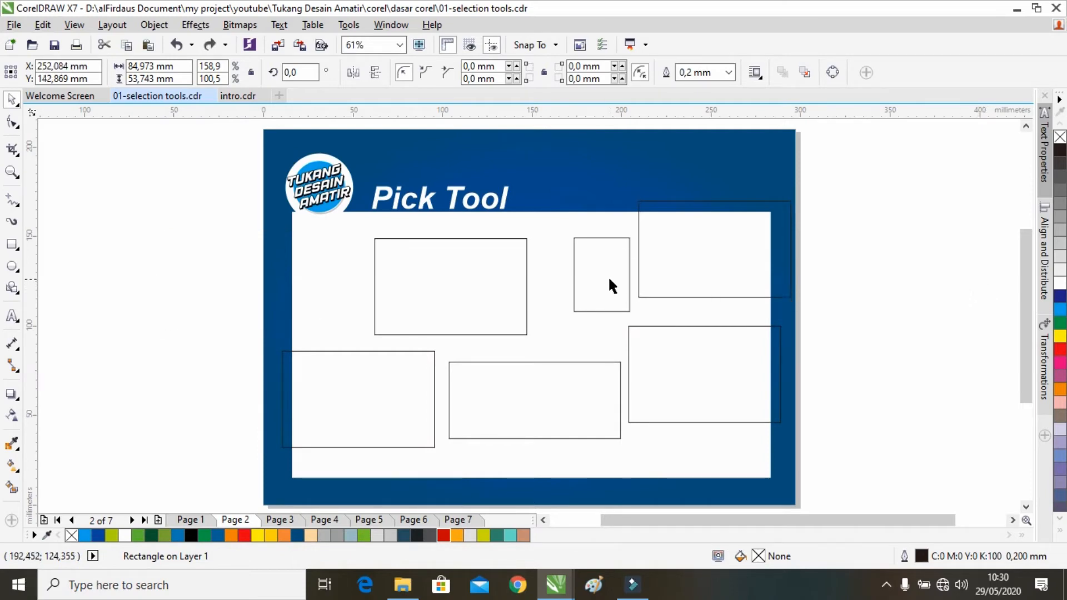
key("ctrl+z")
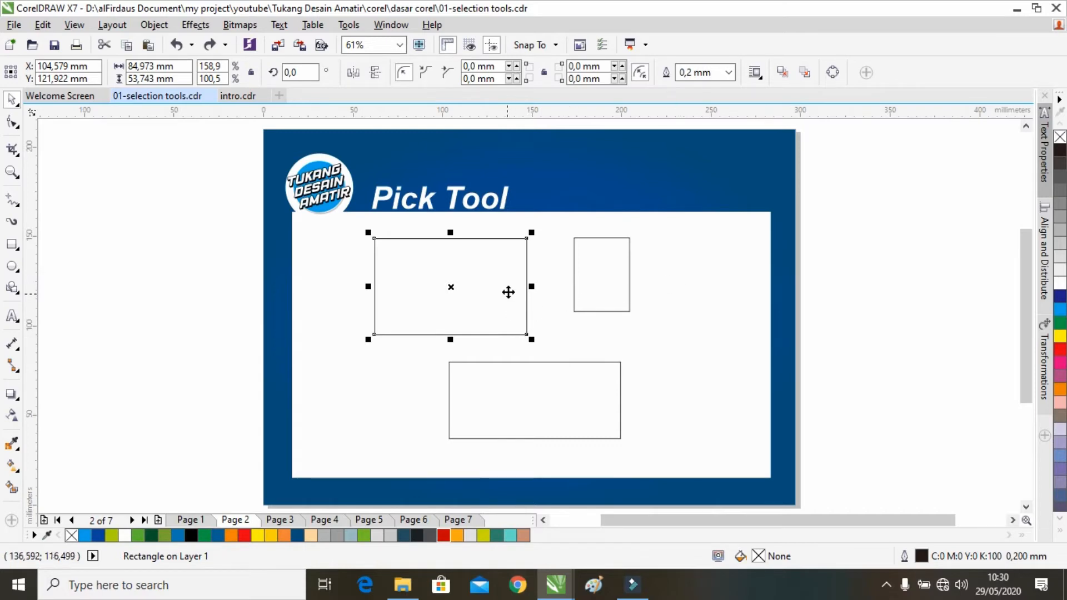
Go to page 5 and delete the larger light grey phone beside the orange circle
left_click(339, 522)
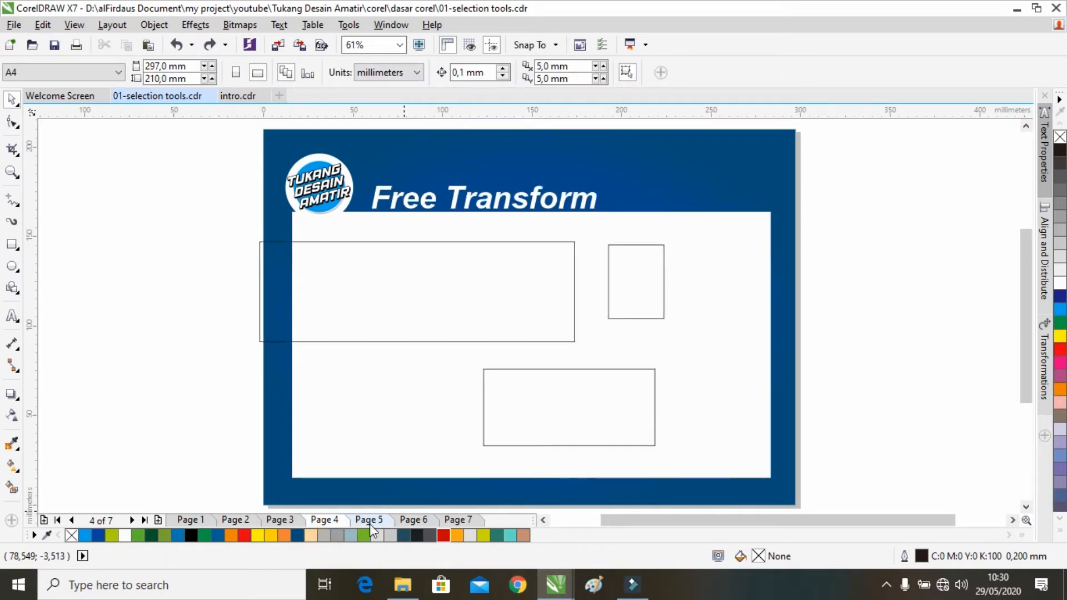
left_click(368, 523)
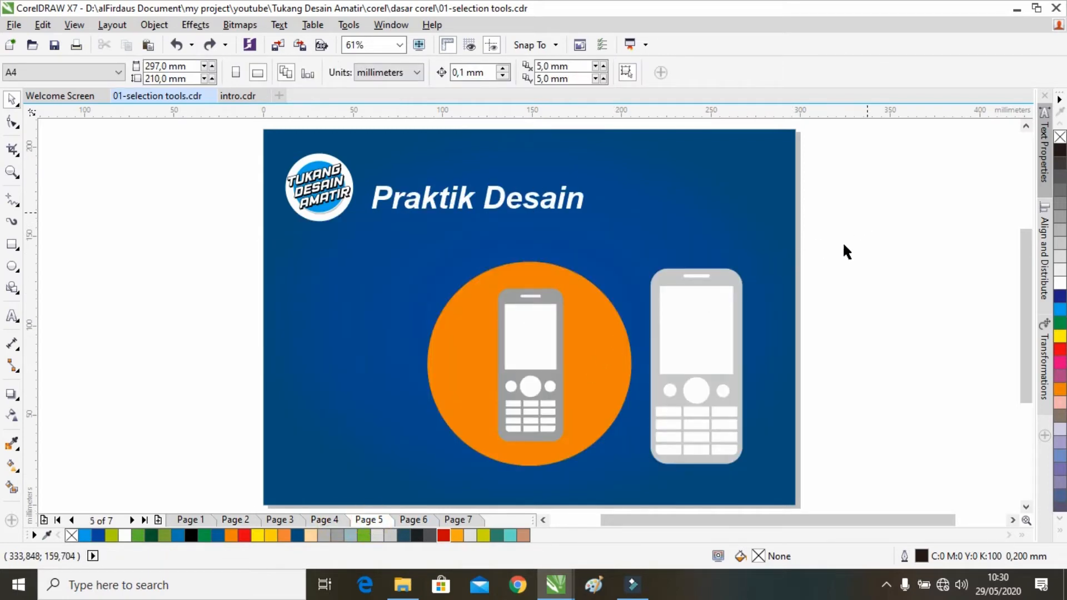
left_click_drag(867, 212, 650, 496)
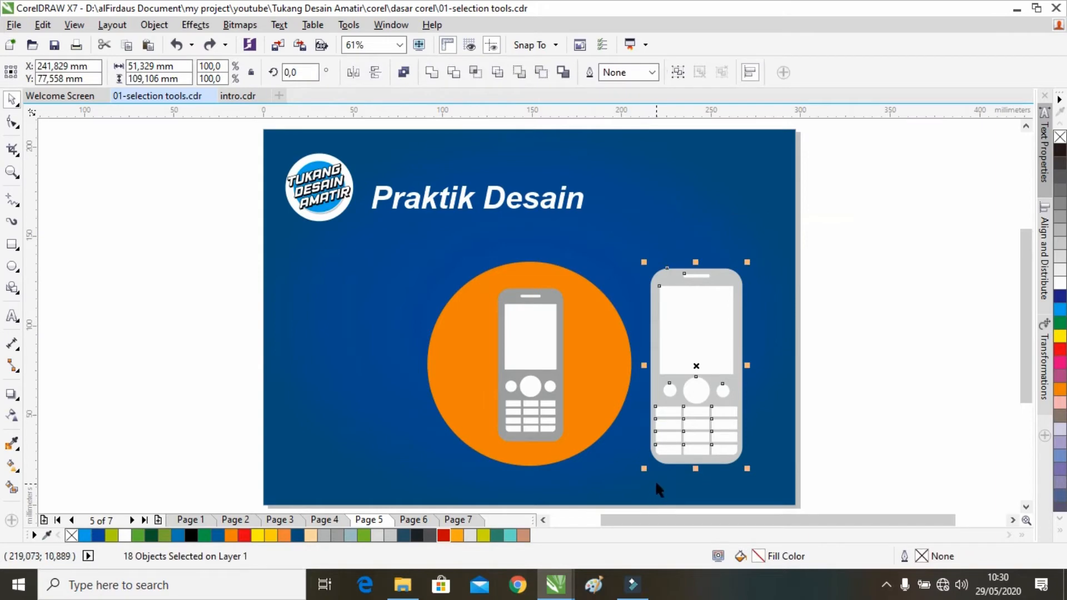
key("Delete")
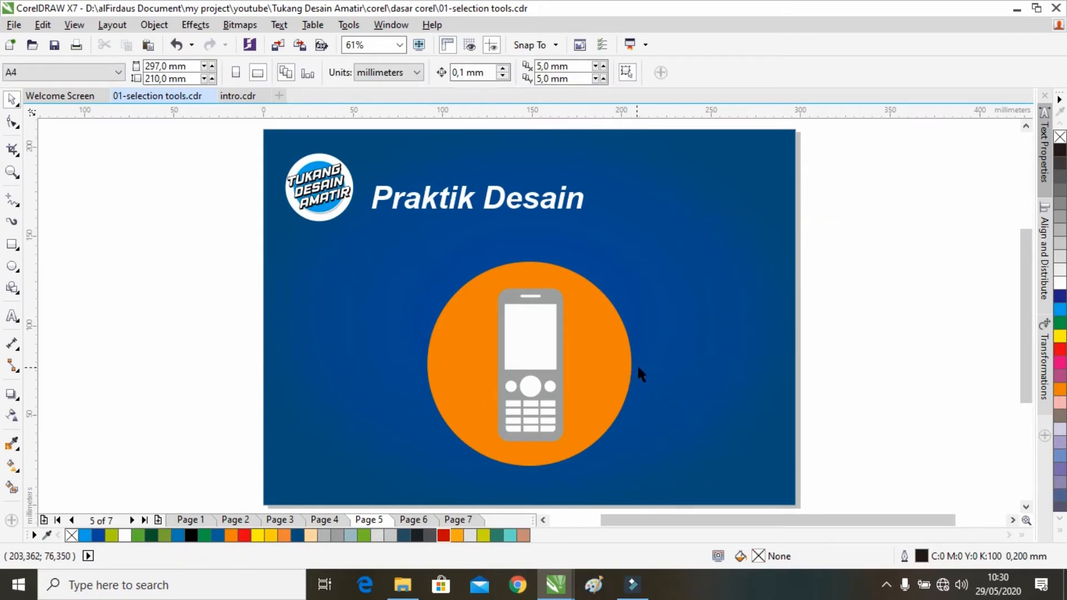
Draw a circle in the empty area beside the page and enlarge it to about 112 mm in diameter
left_click_drag(638, 372, 403, 348)
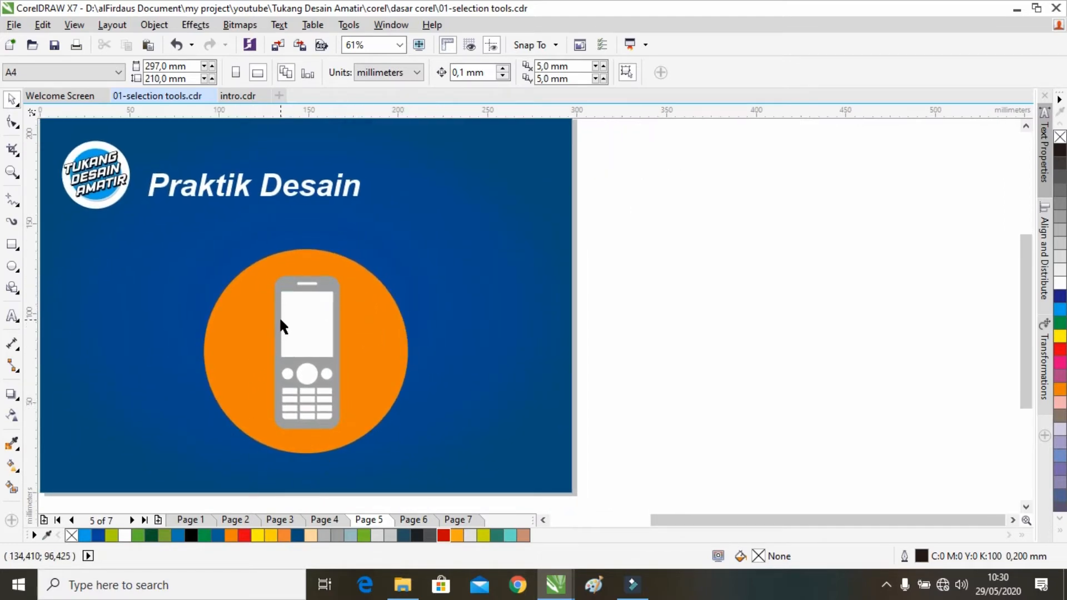
left_click_drag(474, 332, 355, 315)
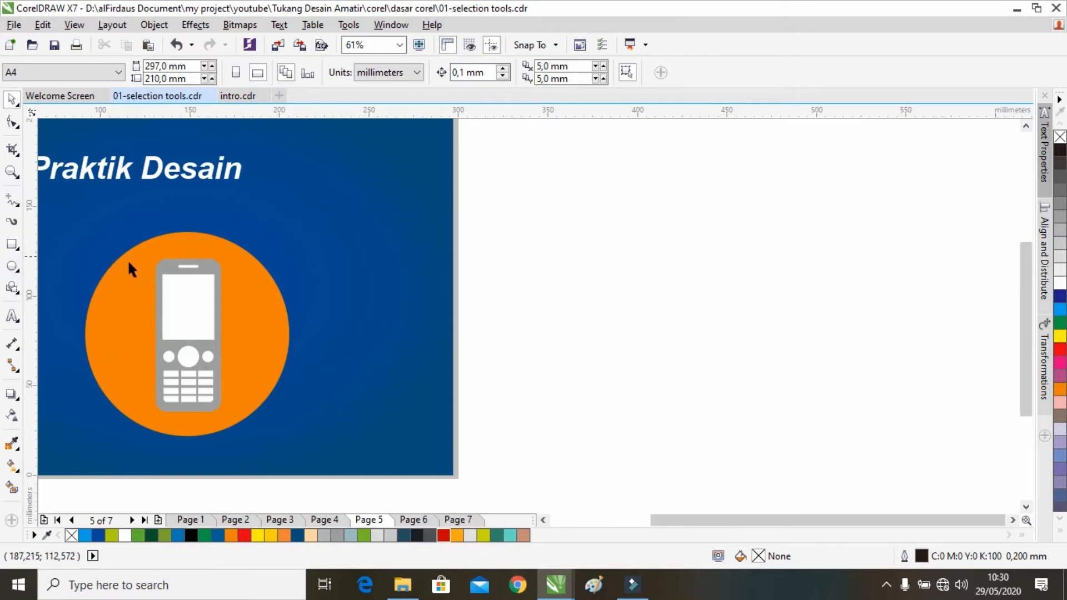
left_click(13, 266)
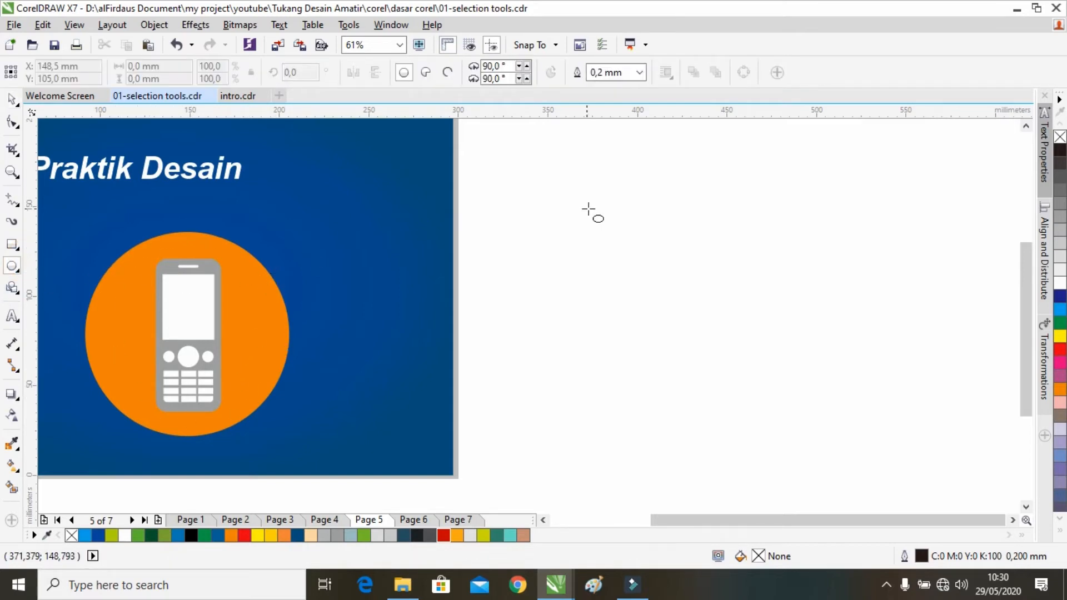
left_click_drag(483, 245, 657, 391)
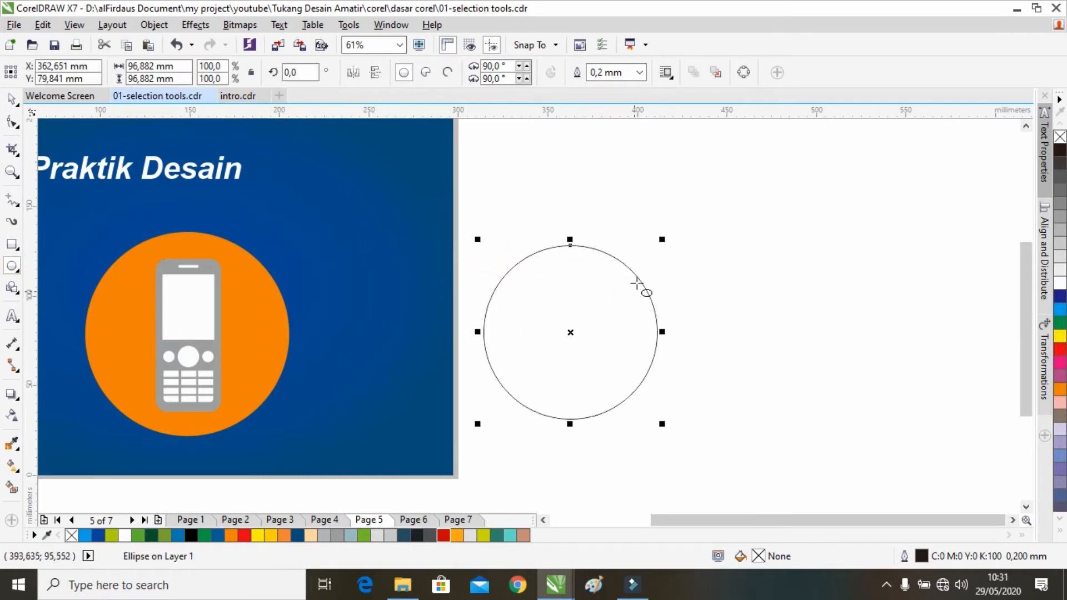
left_click_drag(665, 242, 695, 216)
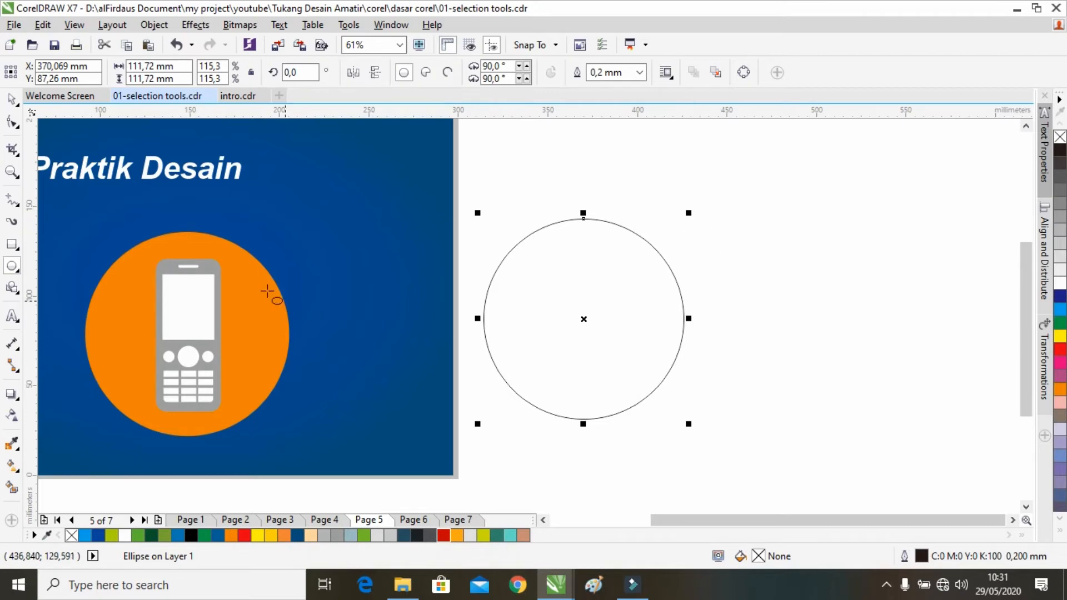
Fill the new circle with the orange sampled from the original phone icon's circle using the Color Eyedropper
left_click(12, 99)
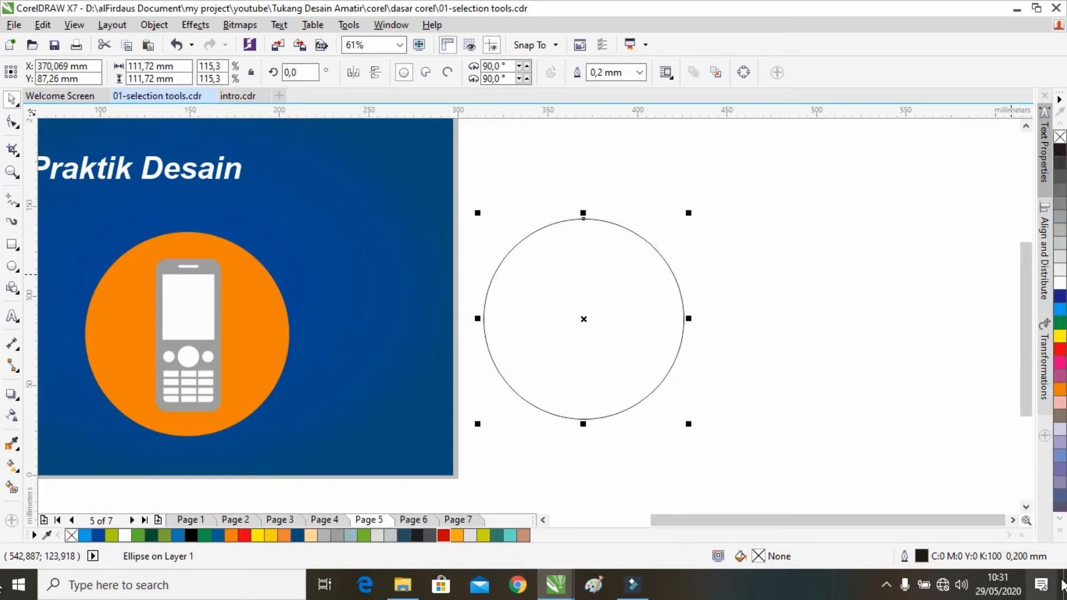
left_click(1059, 531)
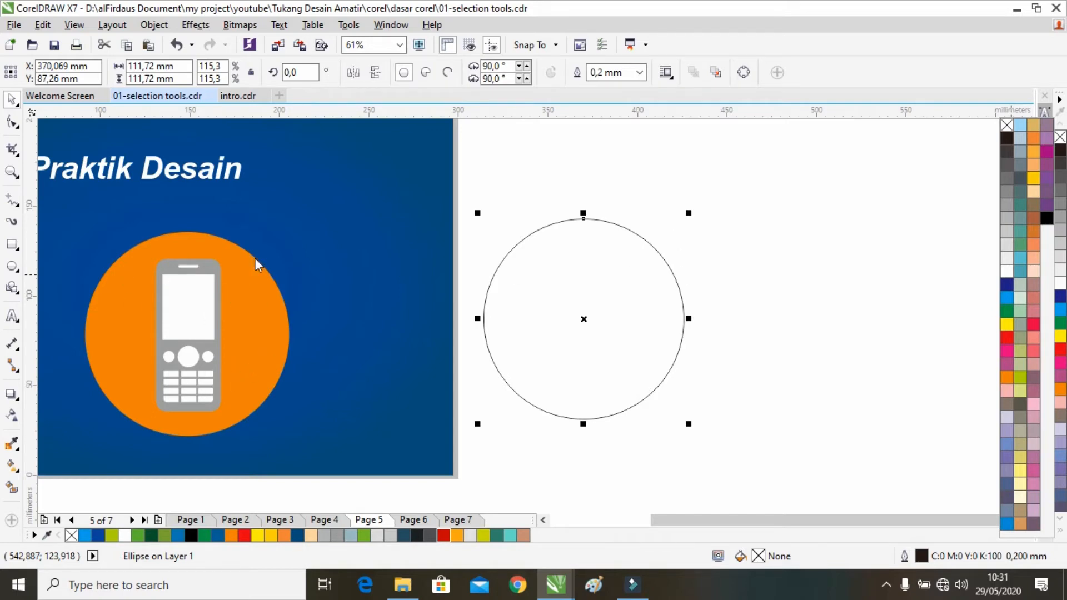
left_click(13, 448)
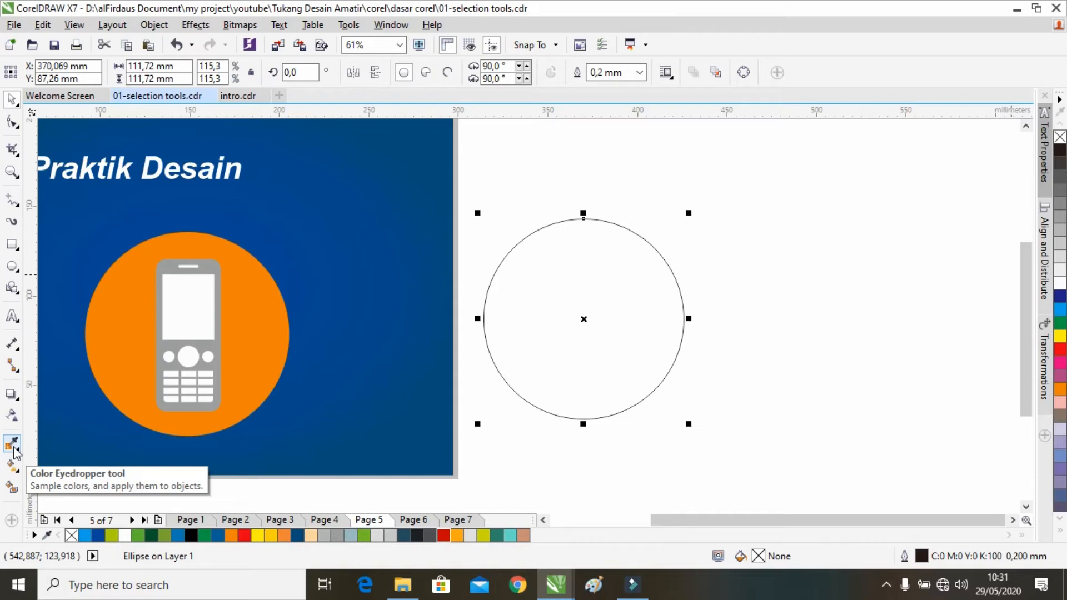
left_click(12, 443)
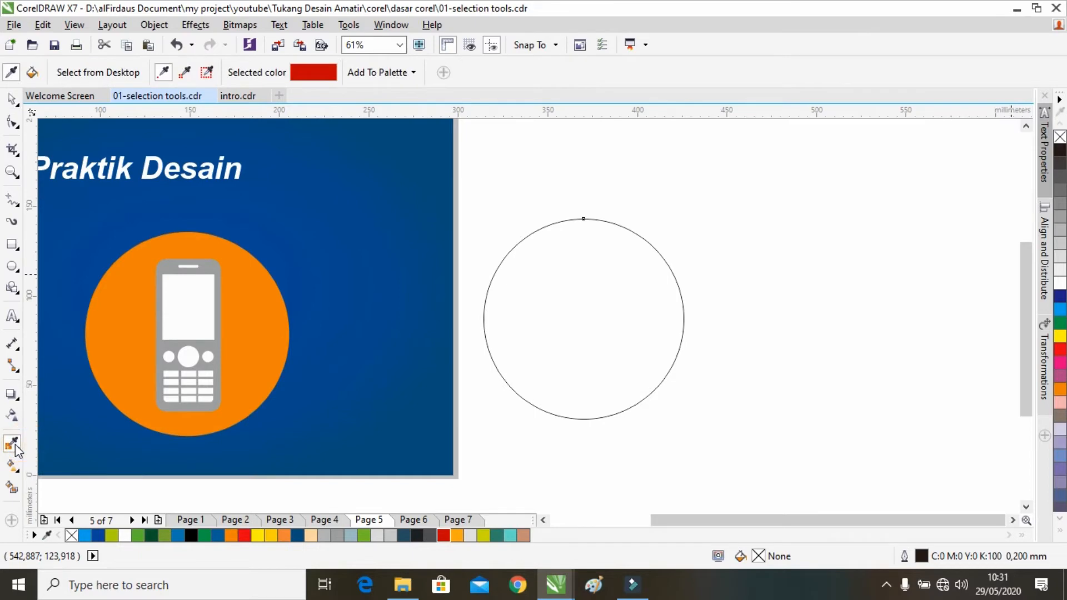
left_click(252, 293)
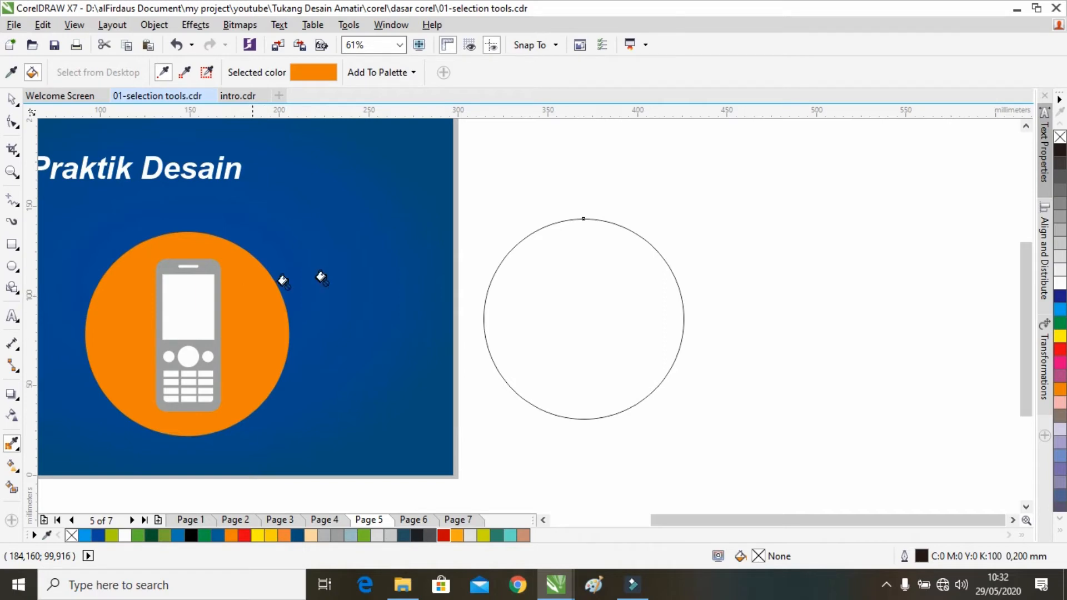
left_click(527, 280)
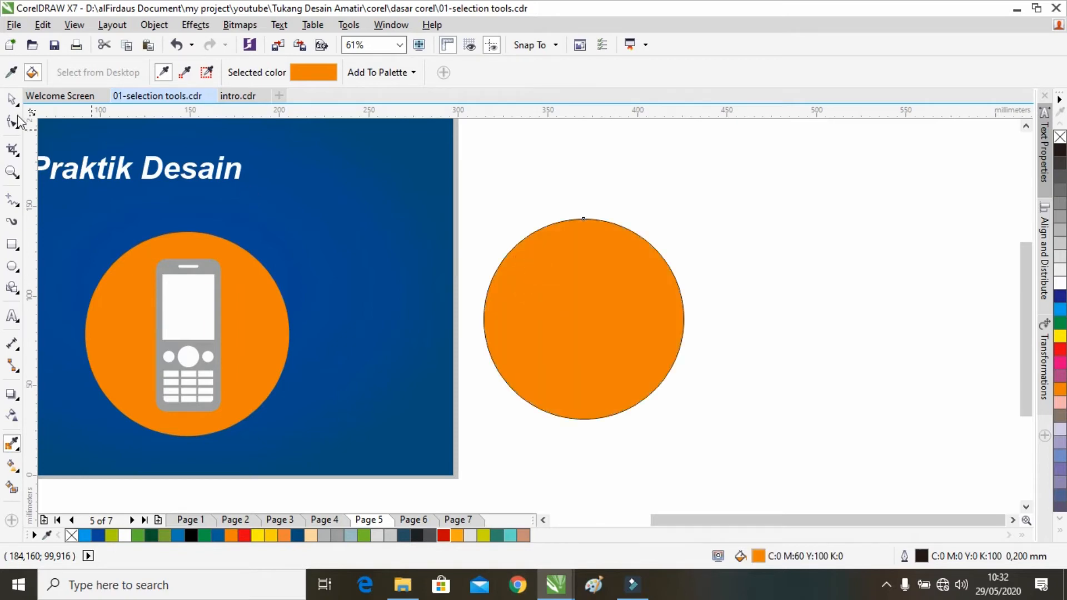
Remove the new orange circle's outline and lock the circle
left_click(11, 98)
left_click(600, 281)
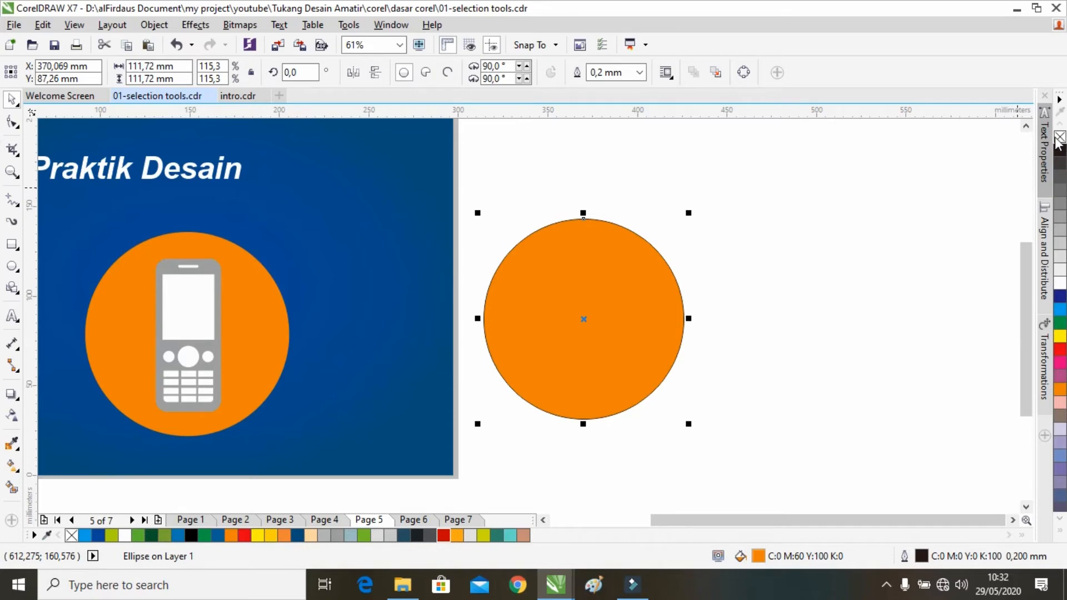
right_click(1060, 137)
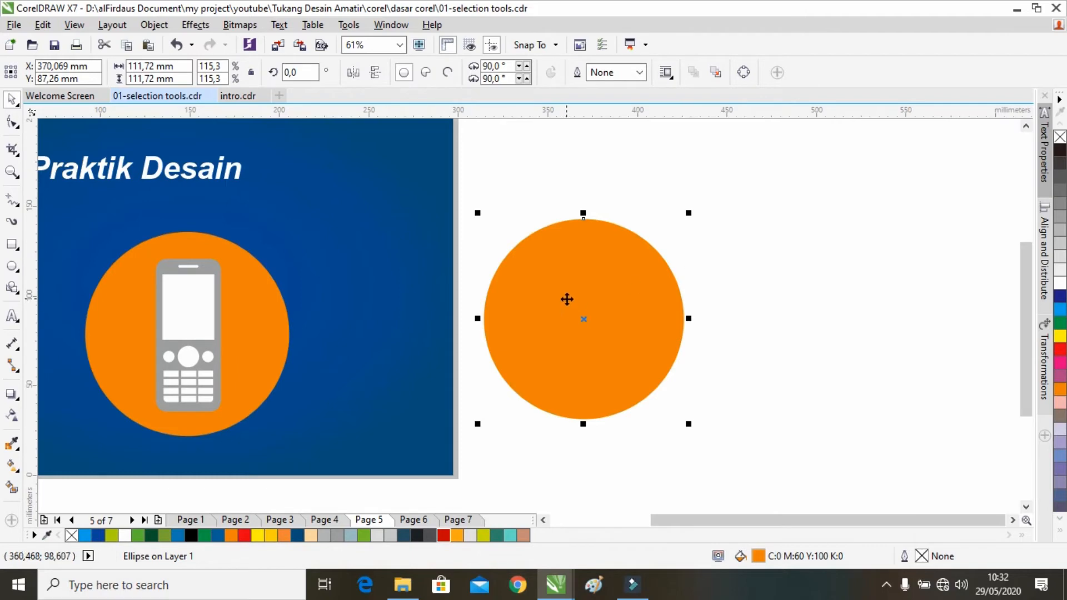
right_click(564, 267)
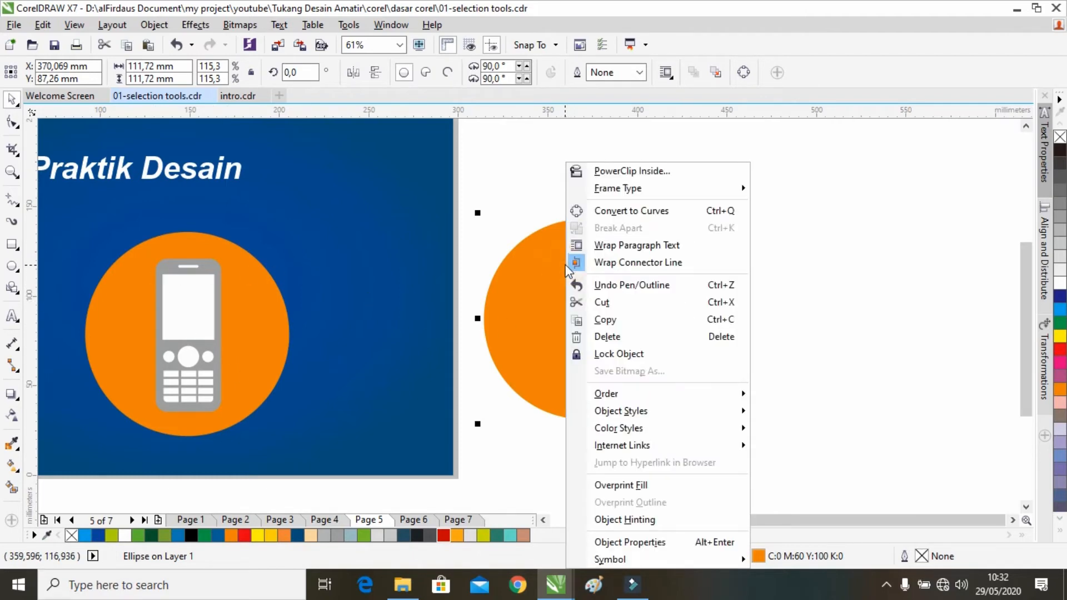
left_click(615, 354)
left_click(791, 239)
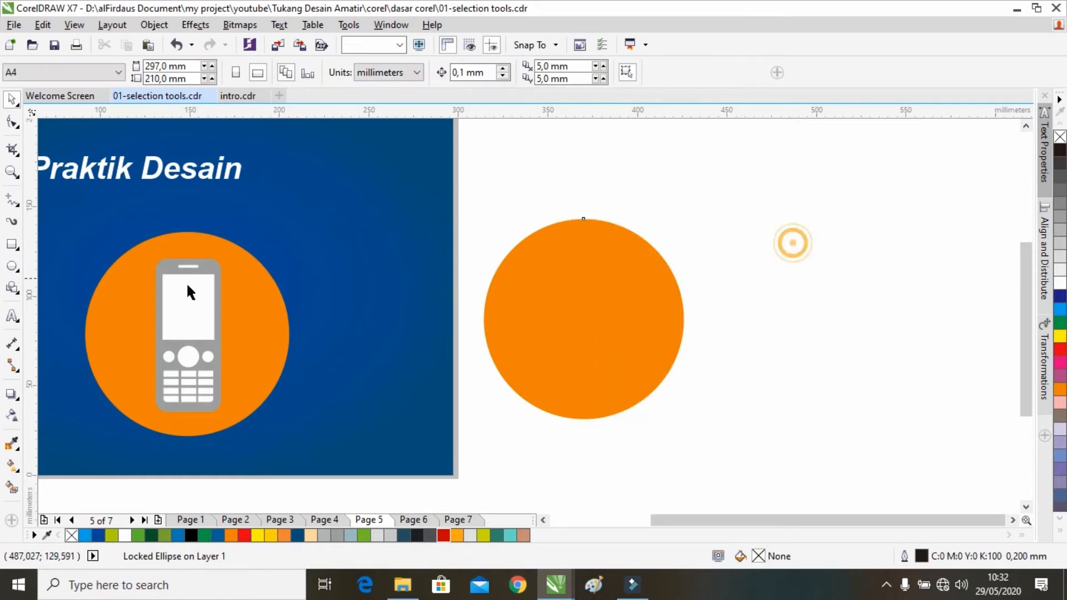
Draw a rectangle about 36 by 74 mm inside the new orange circle as the phone body
left_click(12, 245)
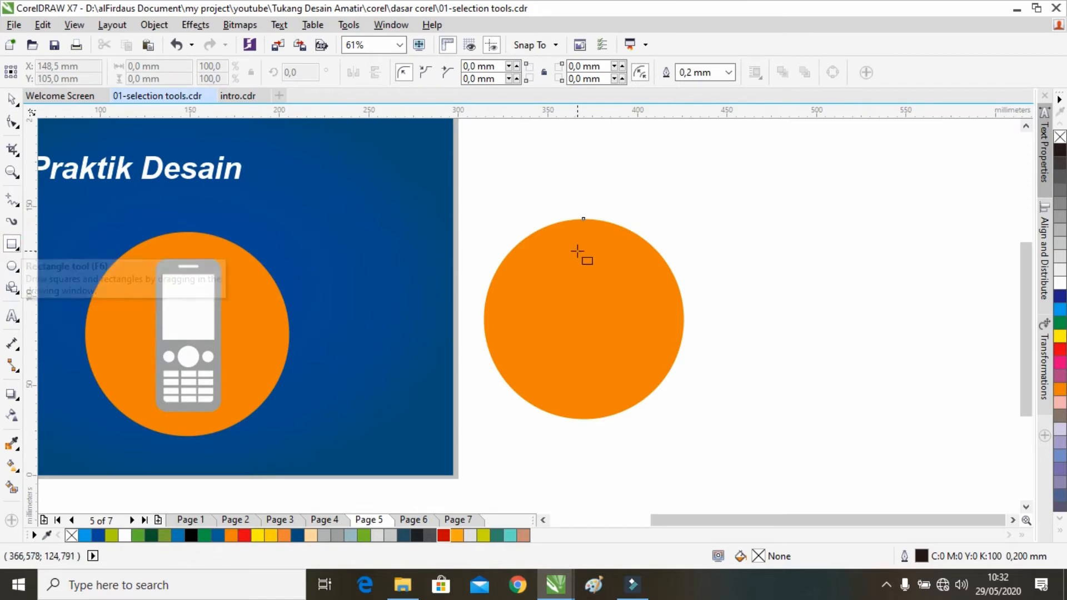
left_click_drag(536, 250, 601, 382)
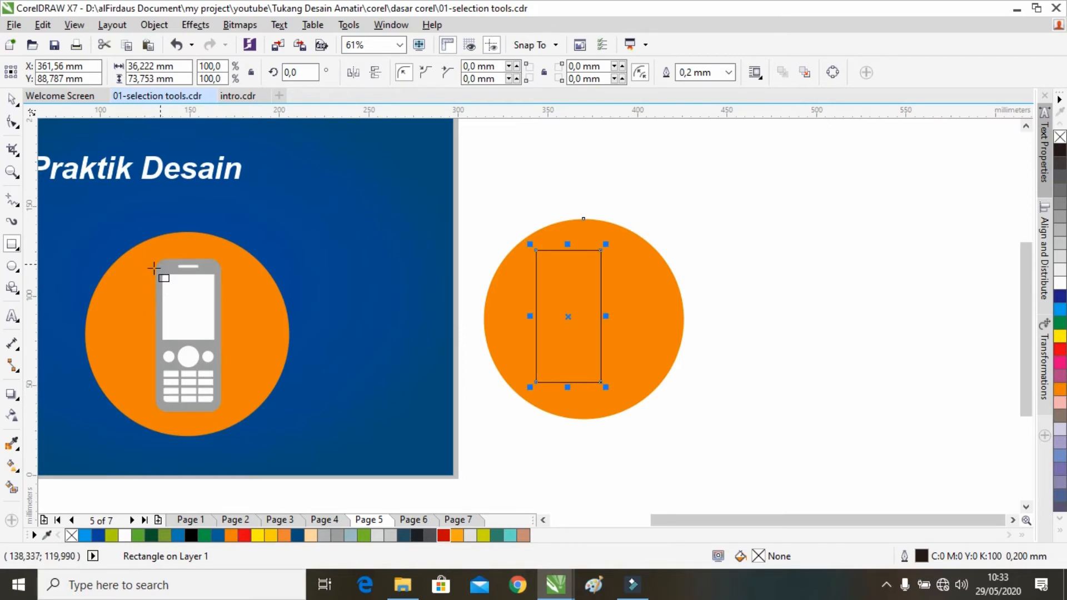
Round the phone body's corners to about 7.4 mm and shift it horizontally to the middle of the circle
left_click(13, 127)
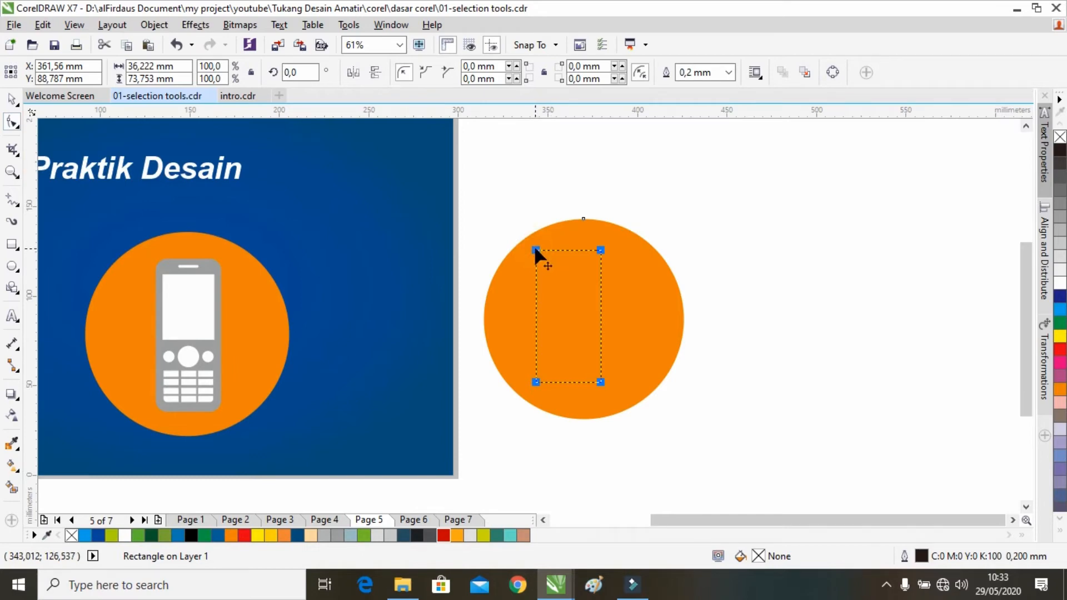
left_click_drag(536, 250, 549, 254)
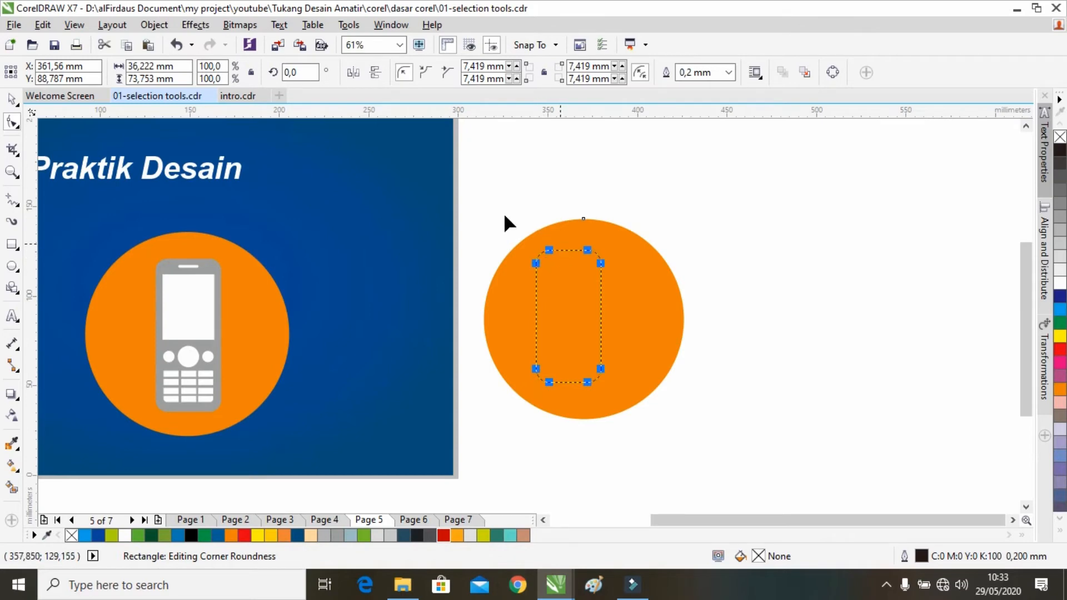
left_click(16, 103)
left_click(915, 284)
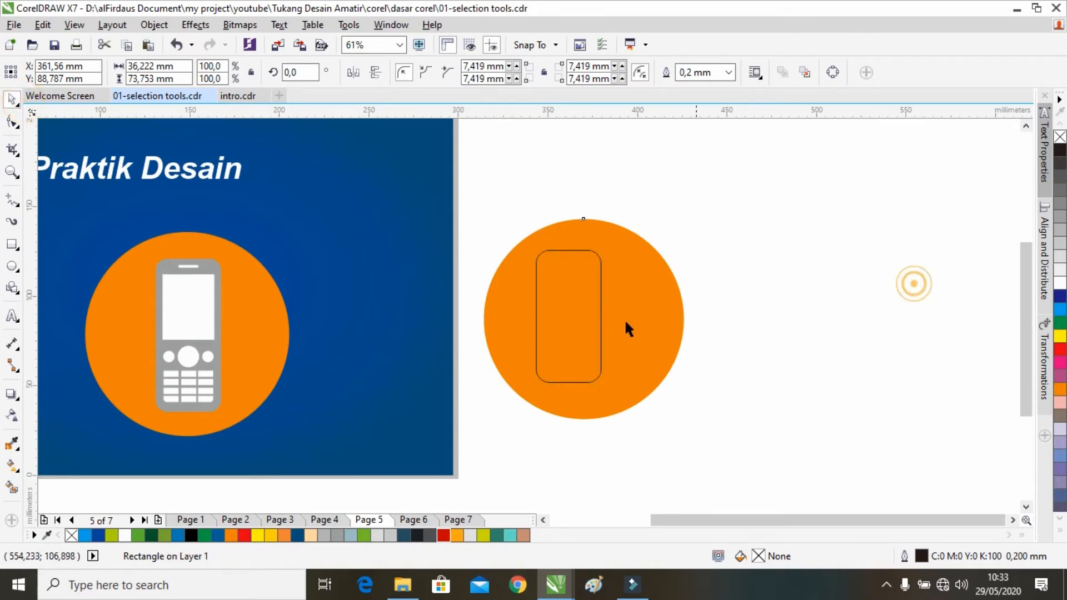
left_click_drag(577, 317, 597, 315)
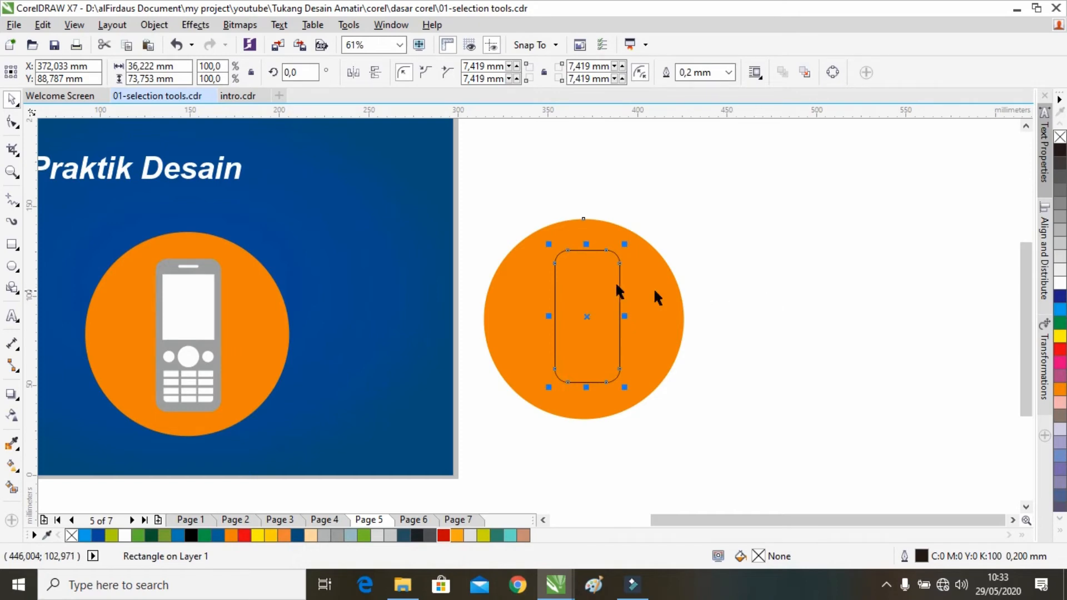
Draw the phone's screen as a rectangle about 29 by 37 mm inside the upper half of the body
scroll(605, 283, "up", 2)
scroll(605, 283, "down", 2)
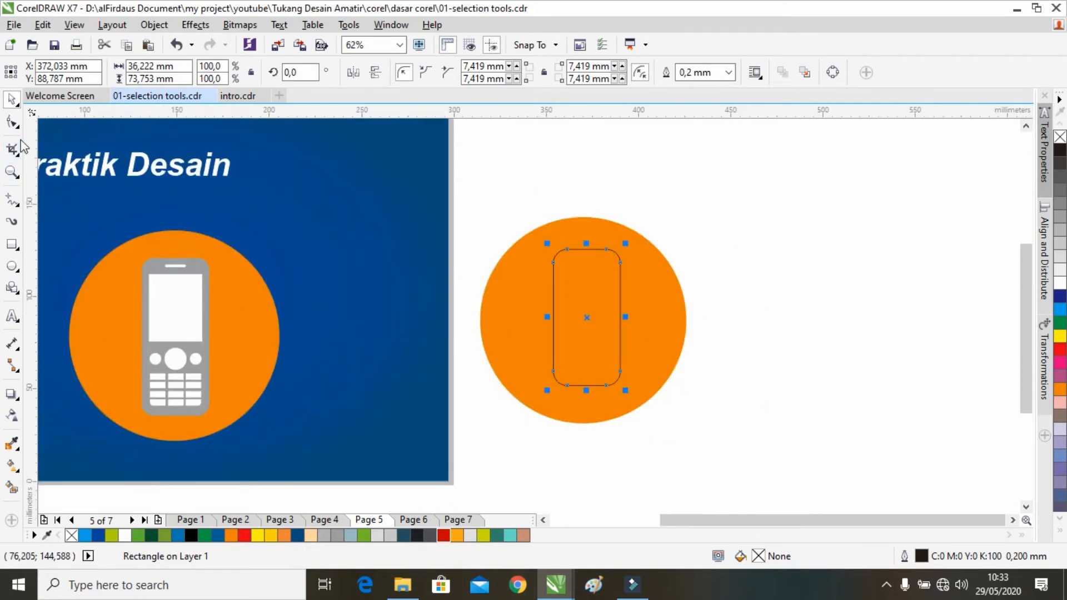
left_click(12, 244)
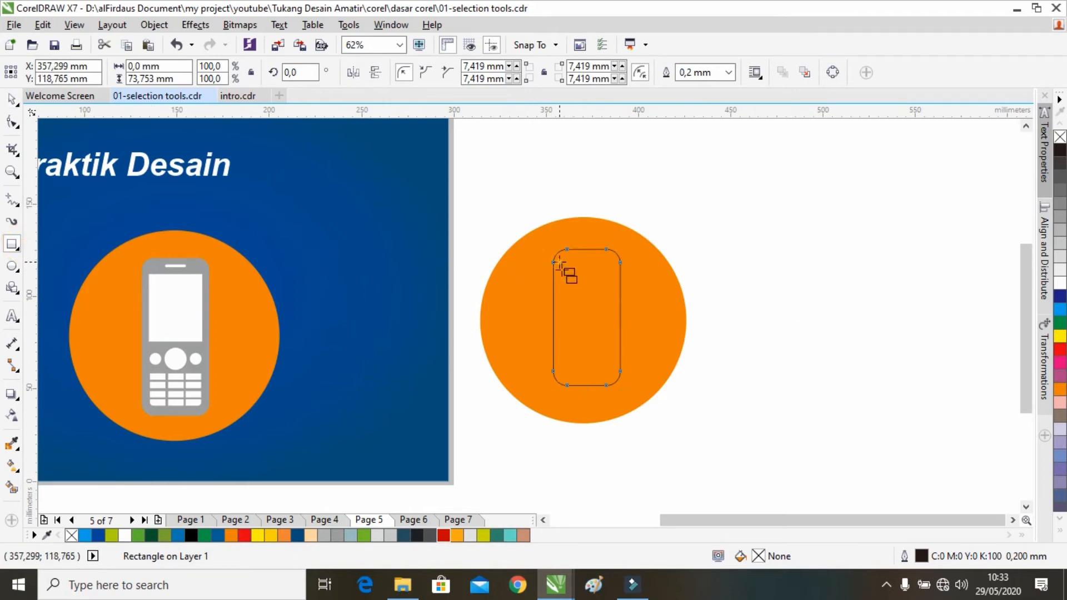
left_click_drag(559, 261, 613, 330)
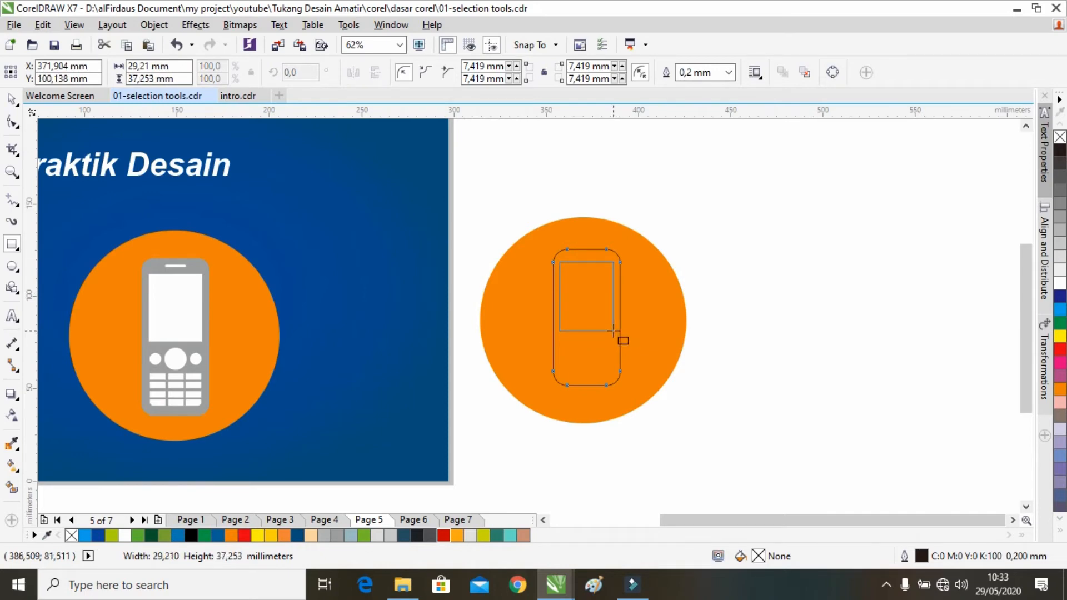
Draw a thin earpiece rectangle about 13.5 by 1.7 mm, centred above the new phone's screen
left_click_drag(614, 330, 615, 333)
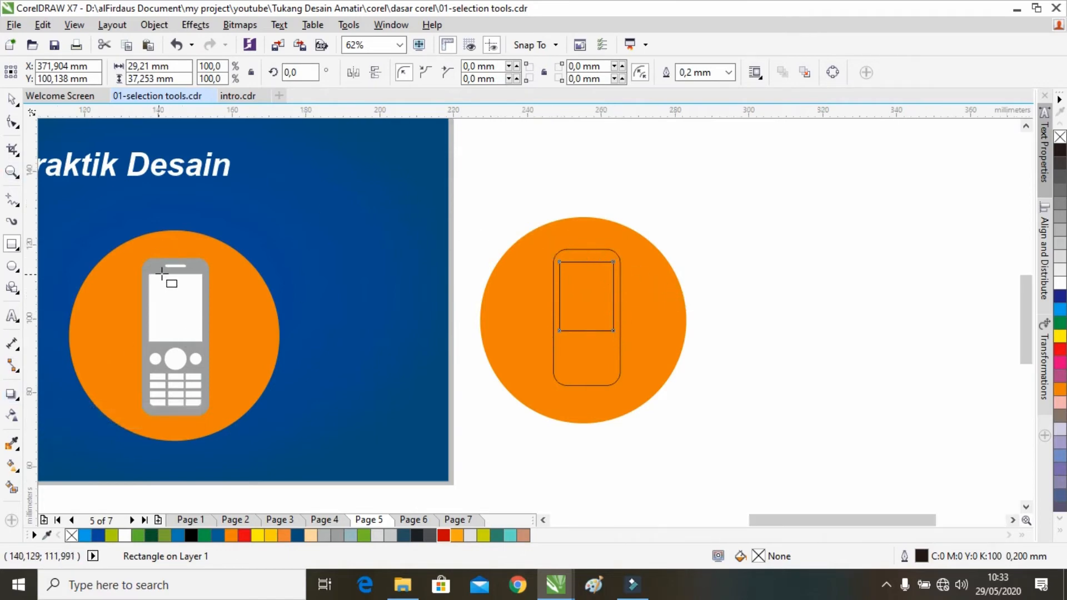
scroll(166, 261, "up", 2)
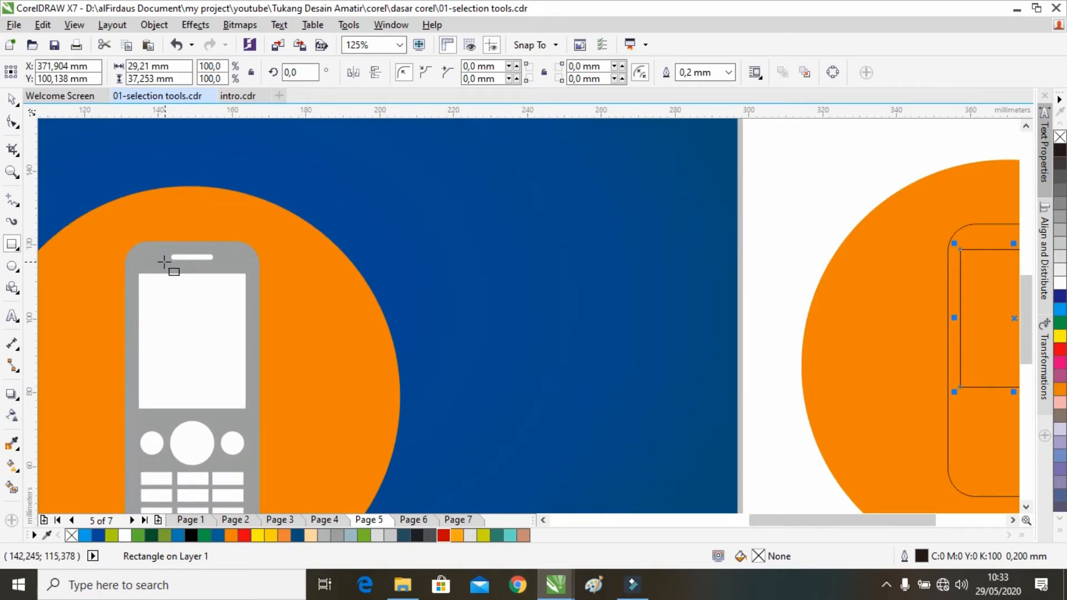
scroll(171, 257, "down", 2)
scroll(582, 245, "up", 2)
left_click_drag(569, 245, 620, 251)
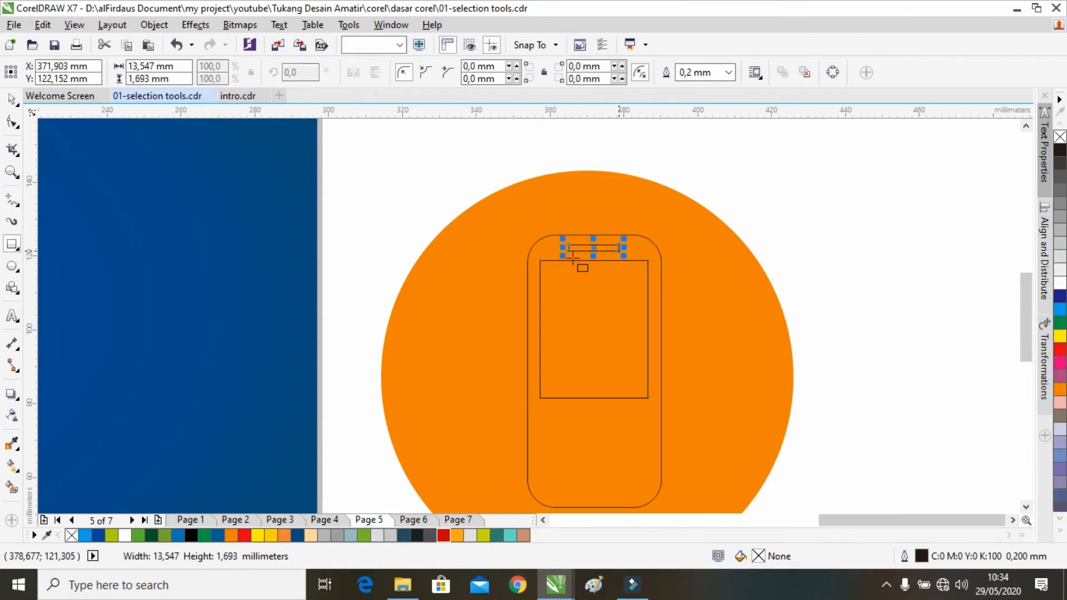
Round the earpiece rectangle's corners fully, to about 0.85 mm, so its ends are semicircular
left_click(12, 121)
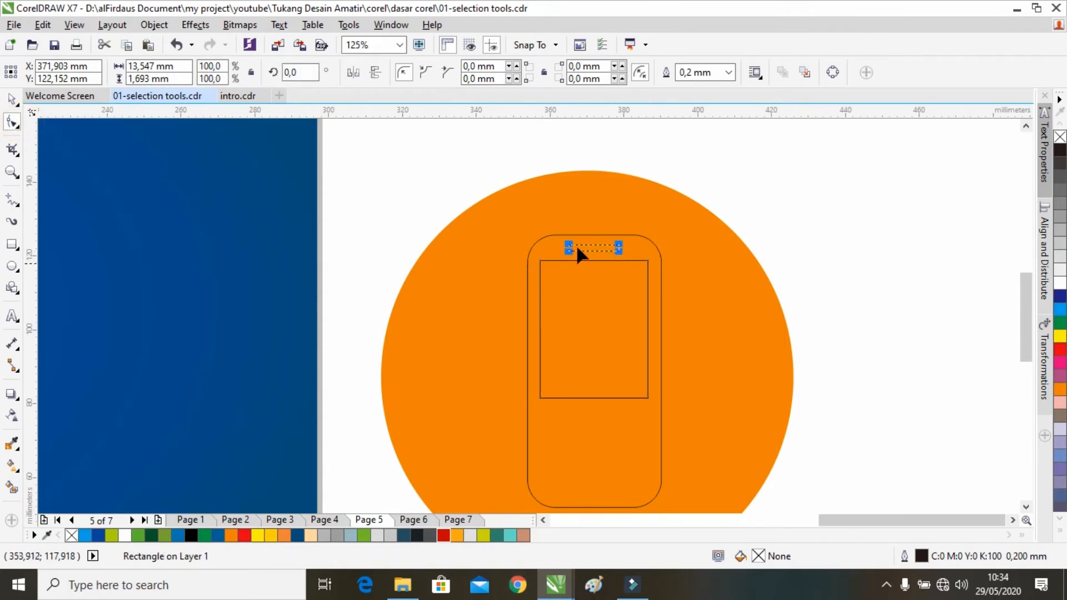
left_click_drag(572, 243, 595, 248)
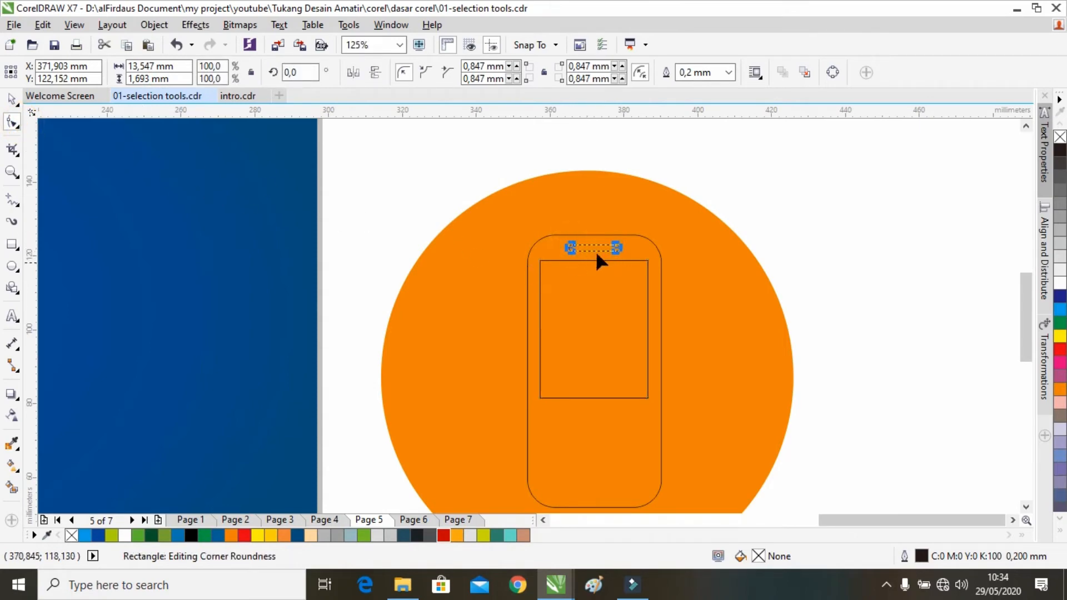
scroll(597, 249, "up", 4)
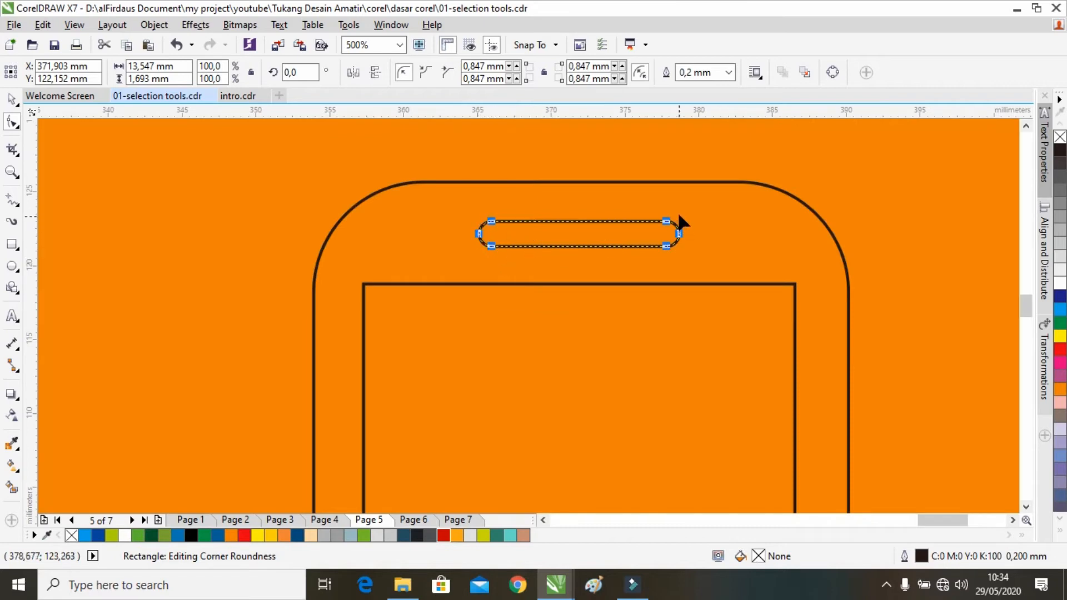
scroll(598, 248, "down", 5)
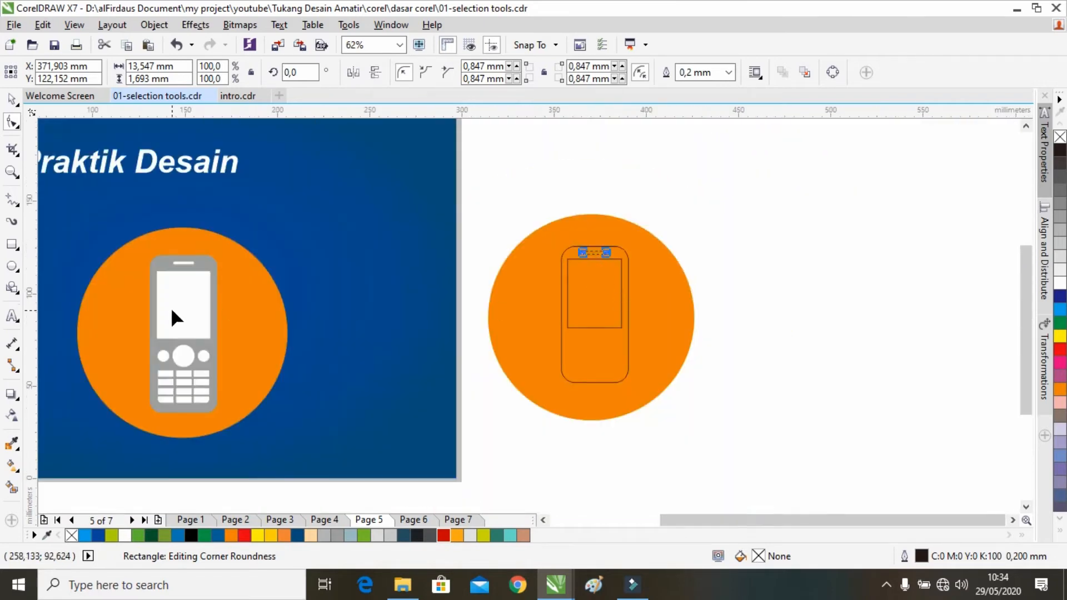
Draw a circle about 9.5 mm in diameter just below the middle of the phone's screen as the navigation button
left_click(13, 266)
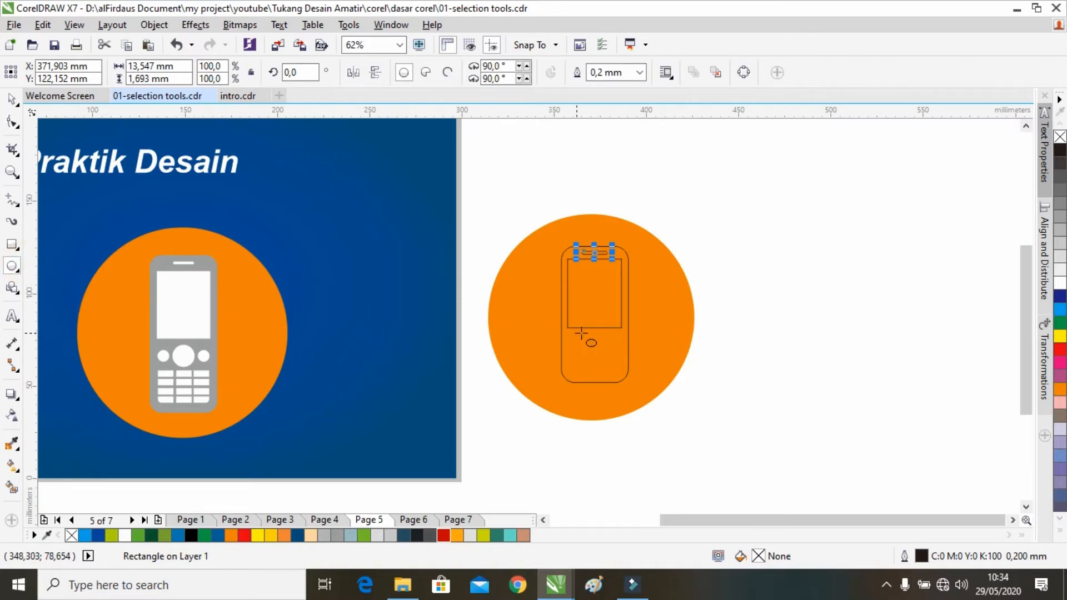
scroll(592, 333, "up", 2)
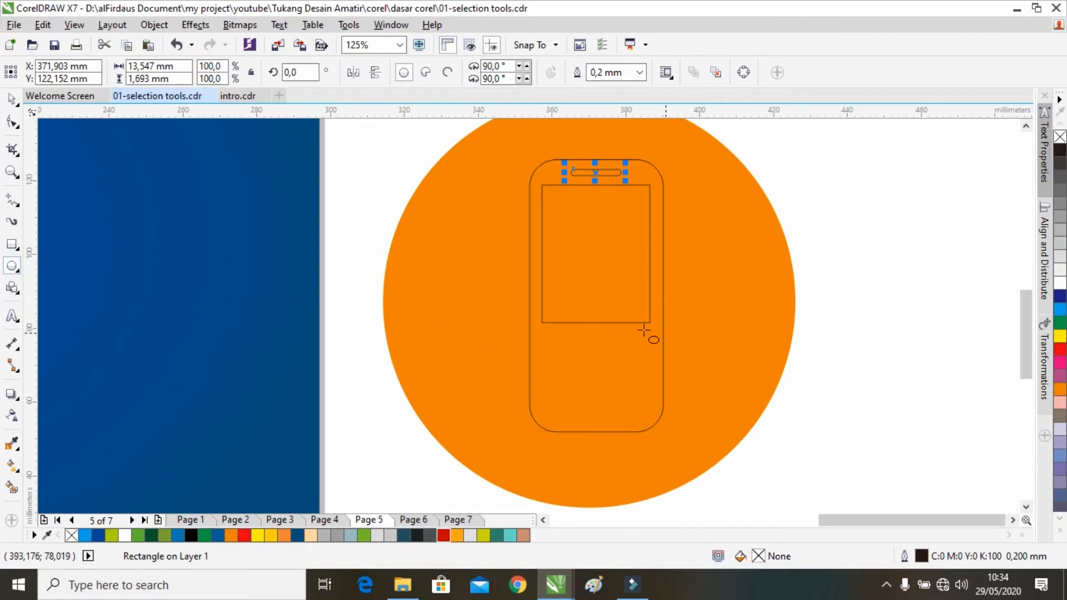
scroll(592, 331, "down", 2)
scroll(584, 329, "up", 2)
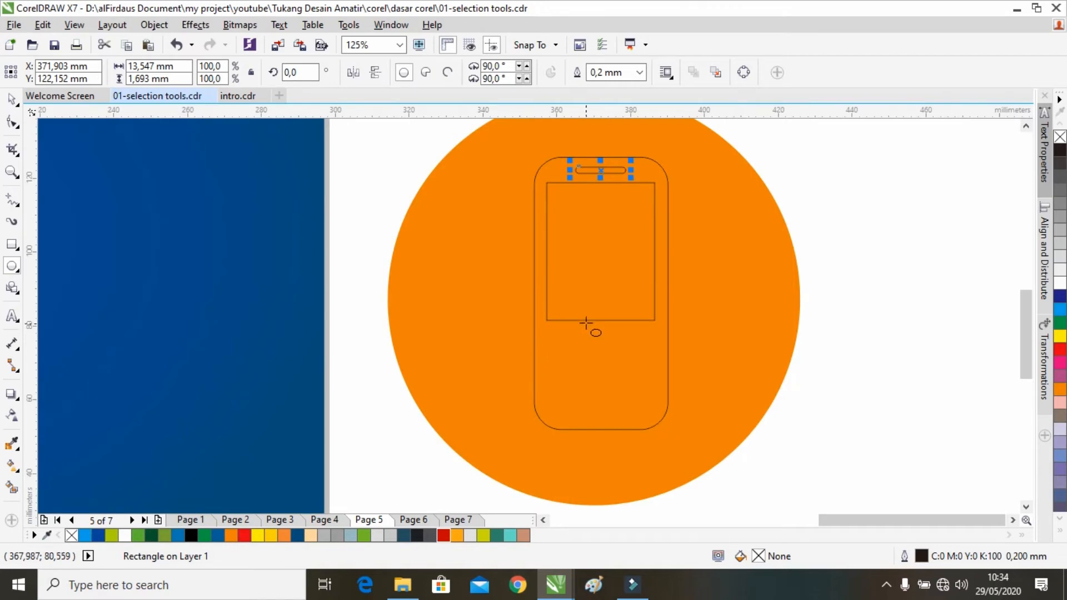
left_click_drag(586, 322, 617, 359)
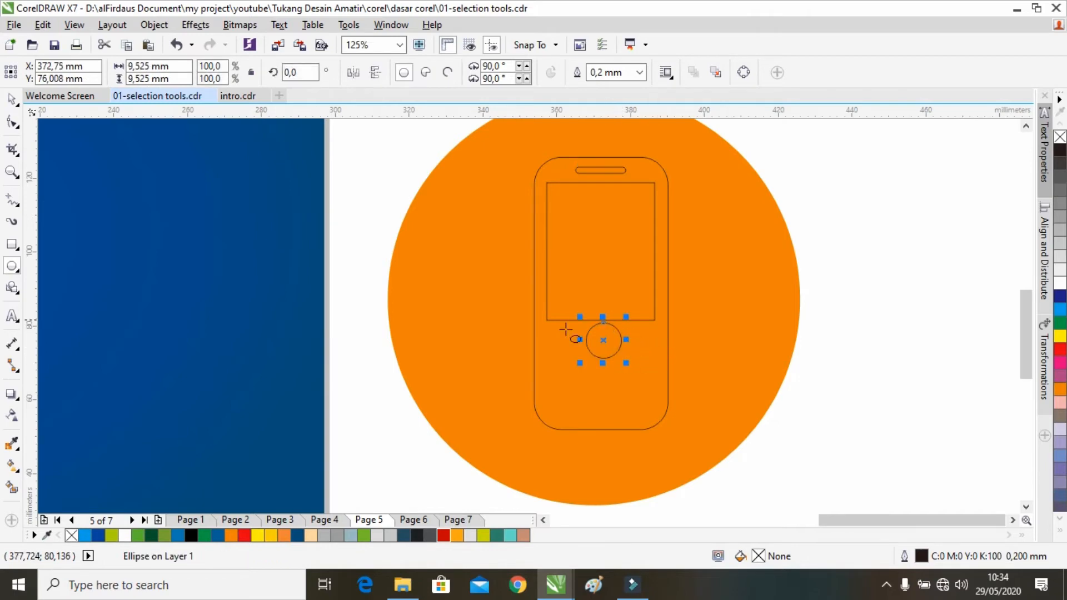
left_click_drag(462, 301, 523, 364)
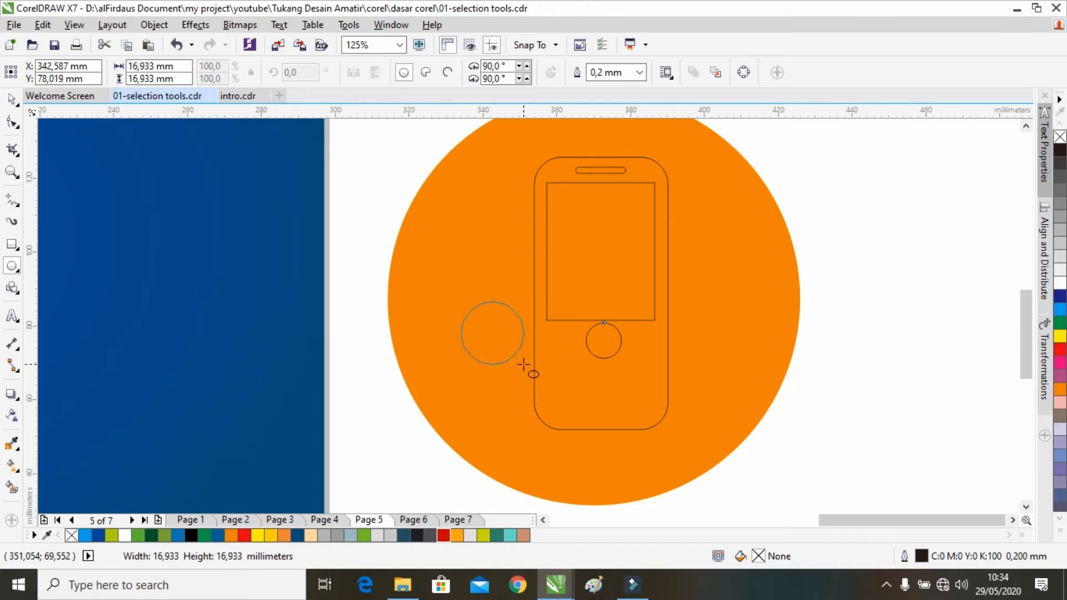
left_click_drag(523, 364, 524, 366)
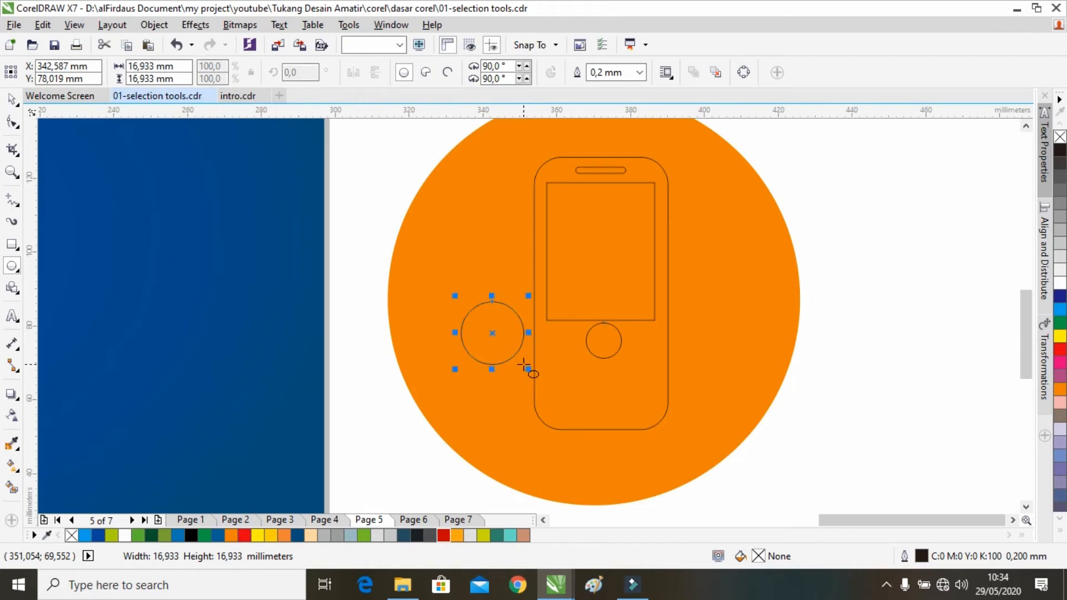
key("ctrl+z")
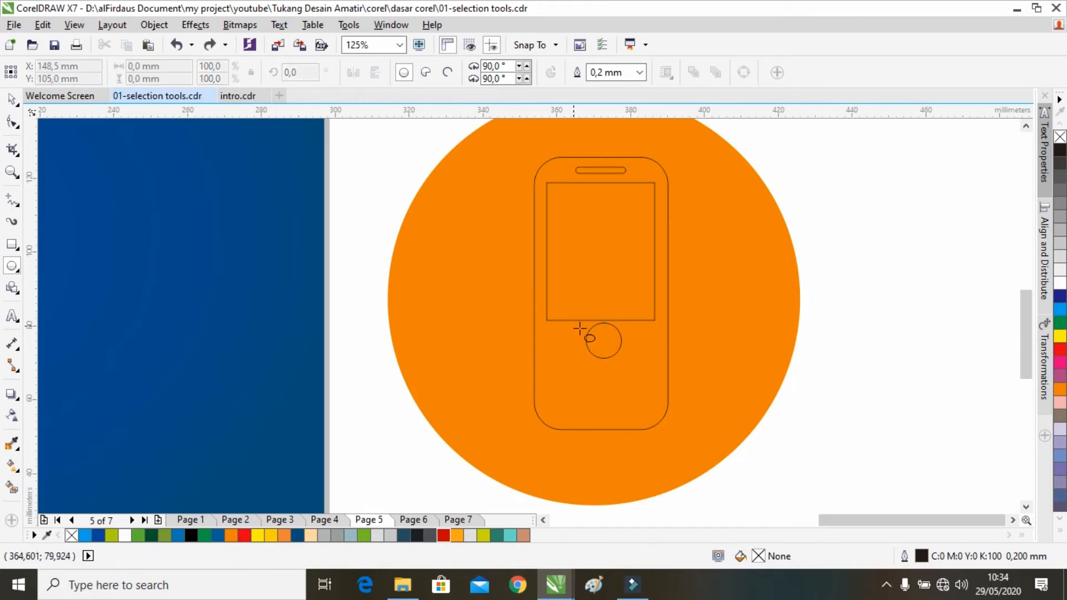
Duplicate the navigation button as two smaller circles, placing one on each side of it
left_click(12, 100)
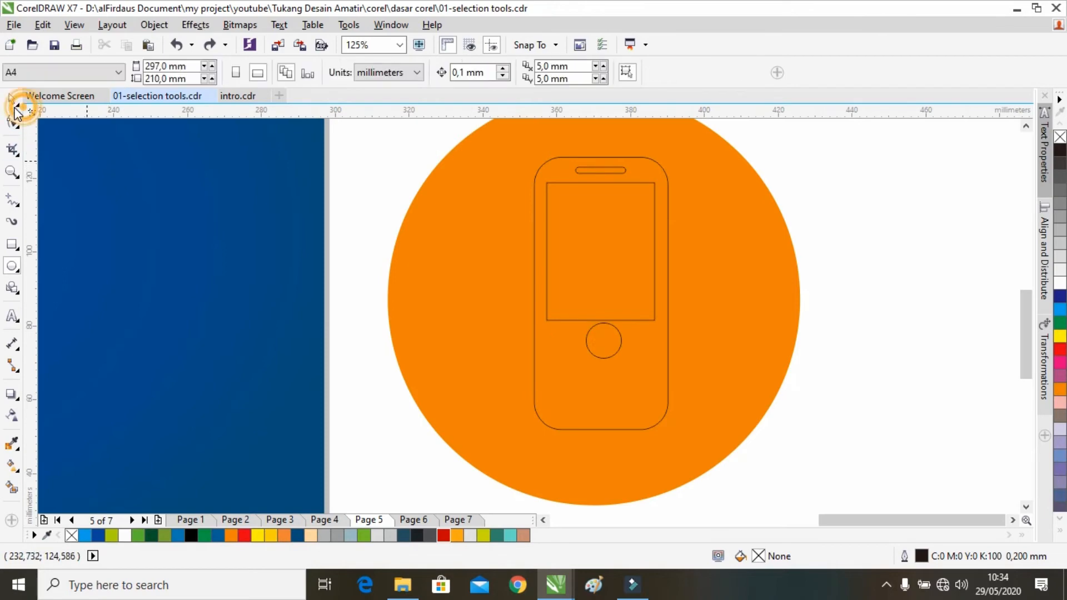
scroll(596, 368, "down", 3)
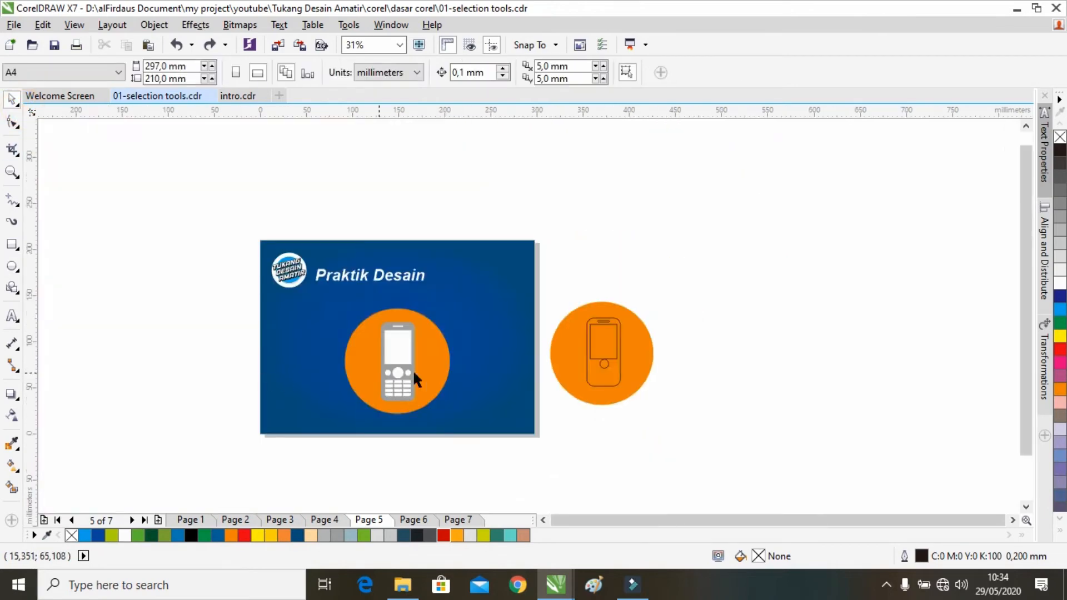
scroll(412, 369, "up", 4)
scroll(613, 331, "down", 4)
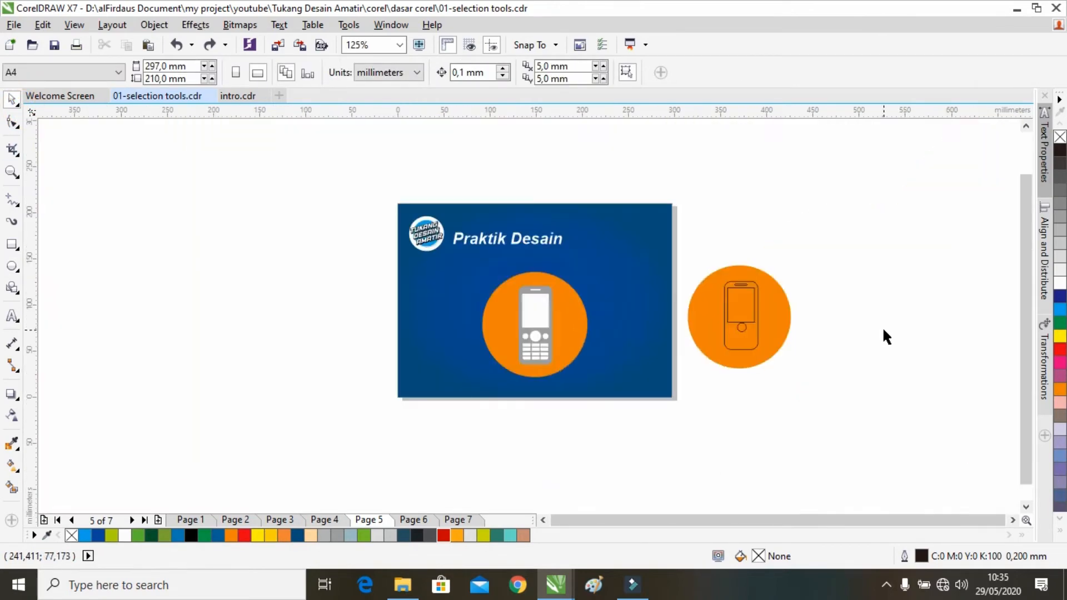
scroll(745, 340, "up", 4)
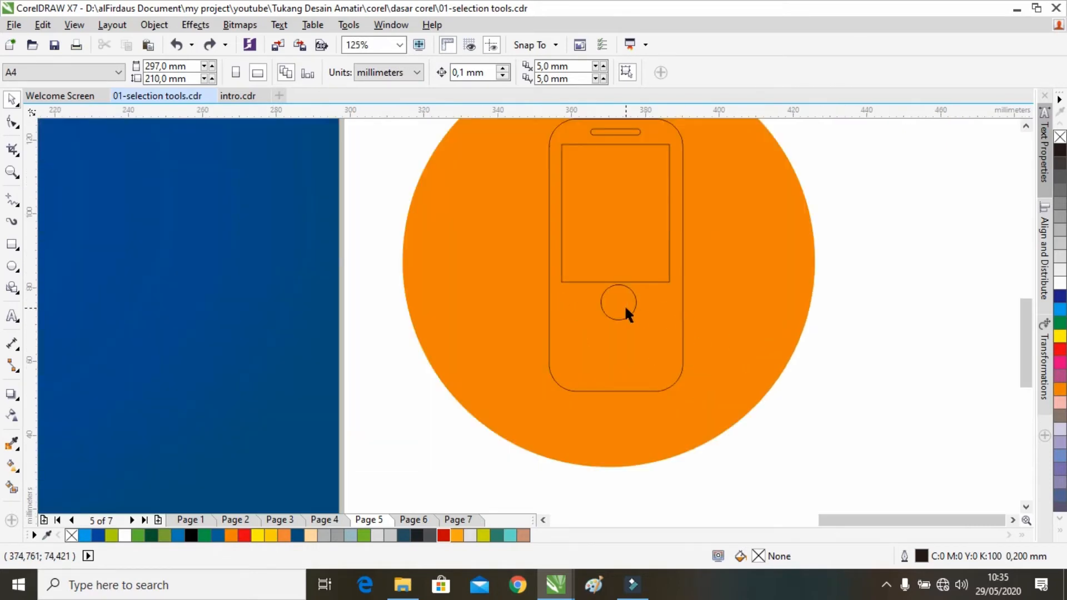
left_click(625, 303)
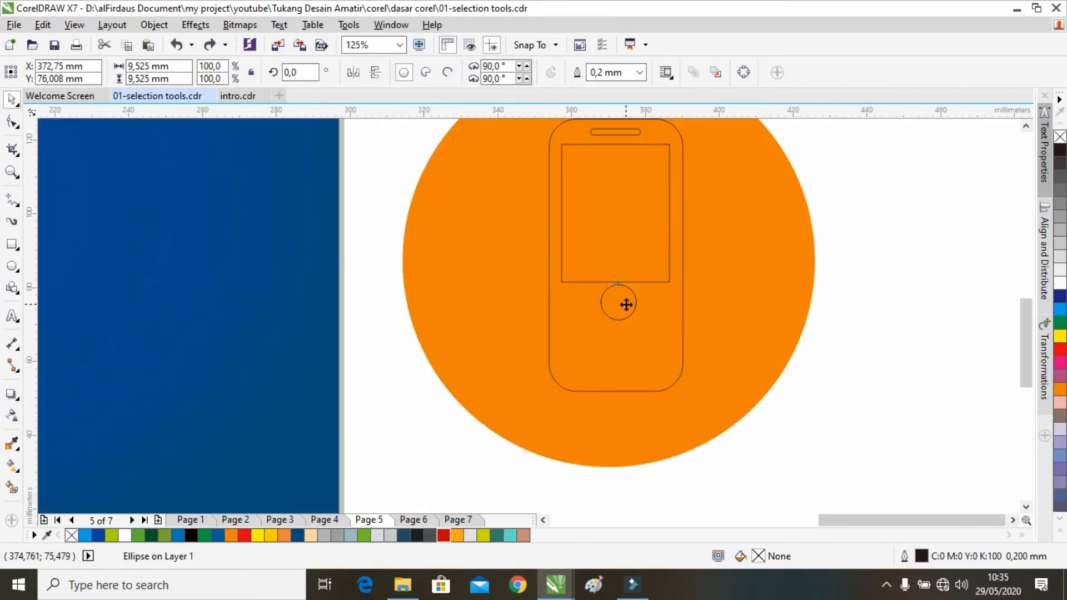
left_click_drag(626, 305, 658, 305)
left_click(891, 315)
left_click(832, 381)
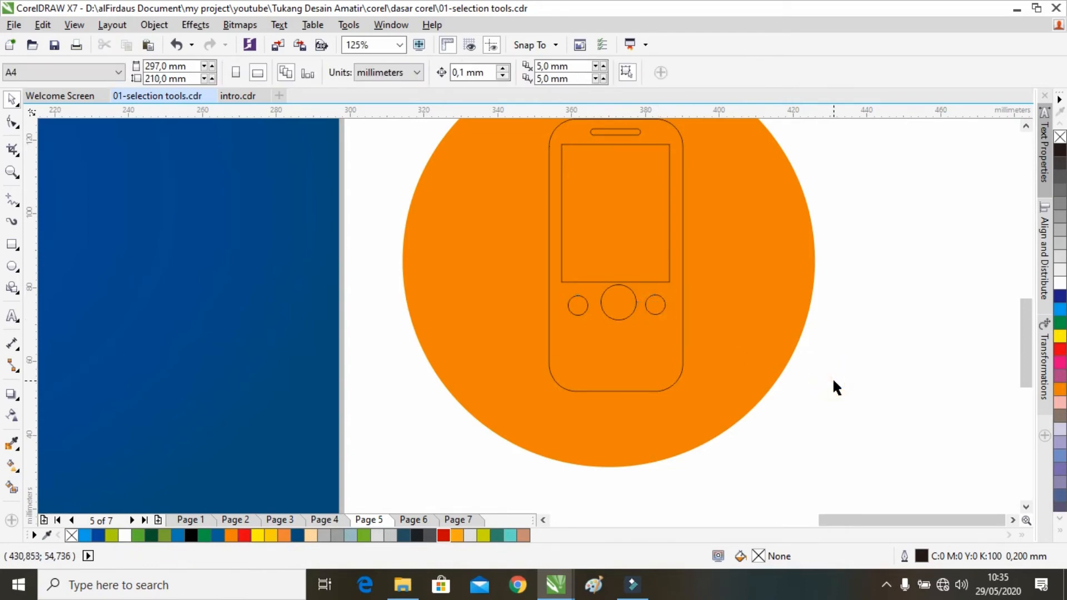
Stretch the phone body downward to a height of about 76.6 mm to make room for the keypad
scroll(667, 328, "down", 2)
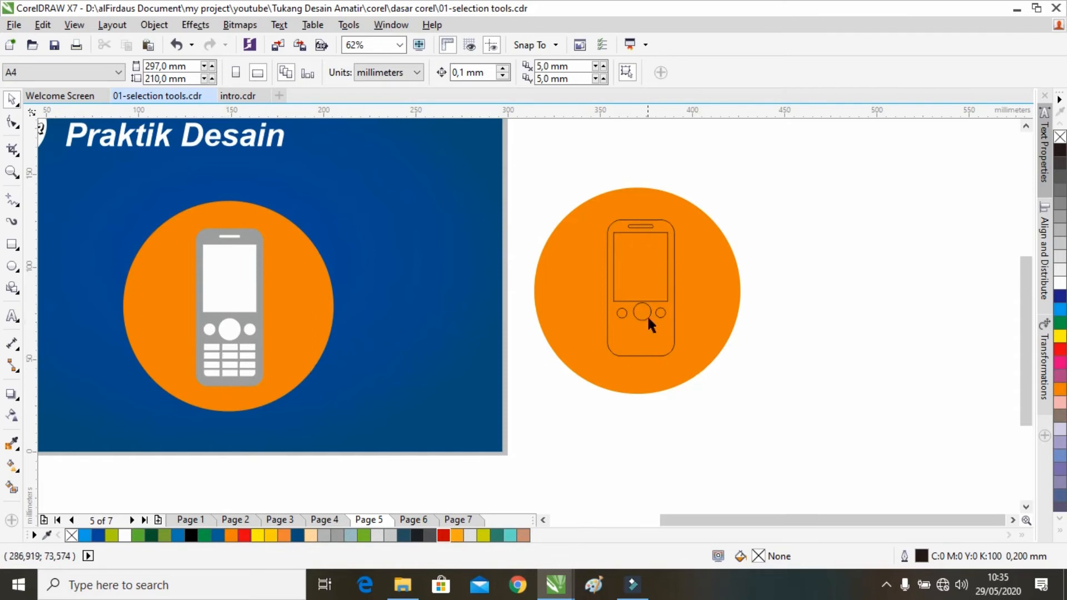
scroll(648, 351, "up", 2)
left_click(632, 359)
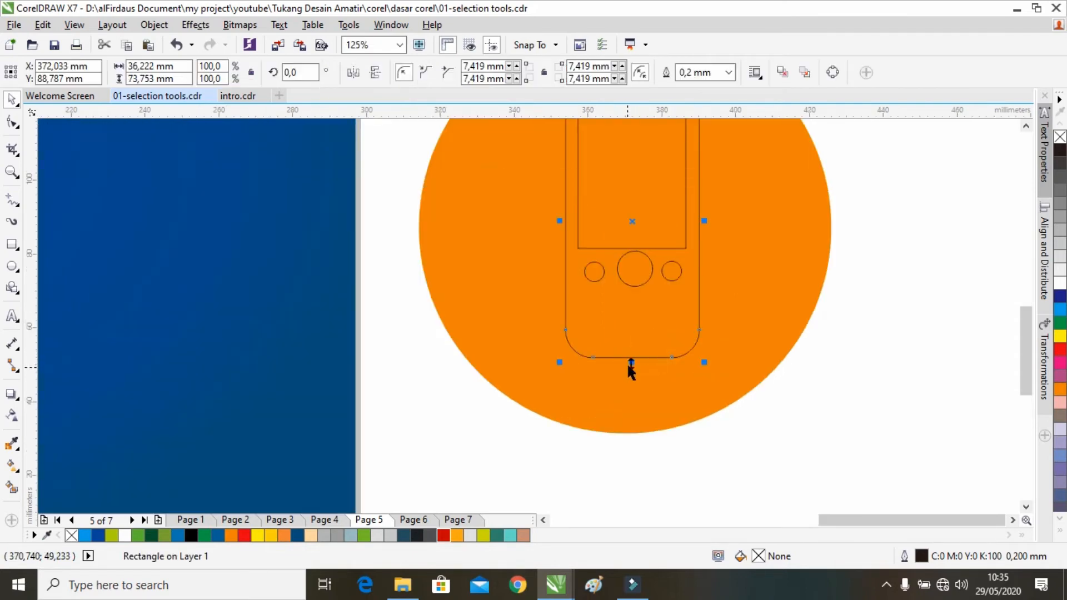
left_click_drag(632, 368, 664, 379)
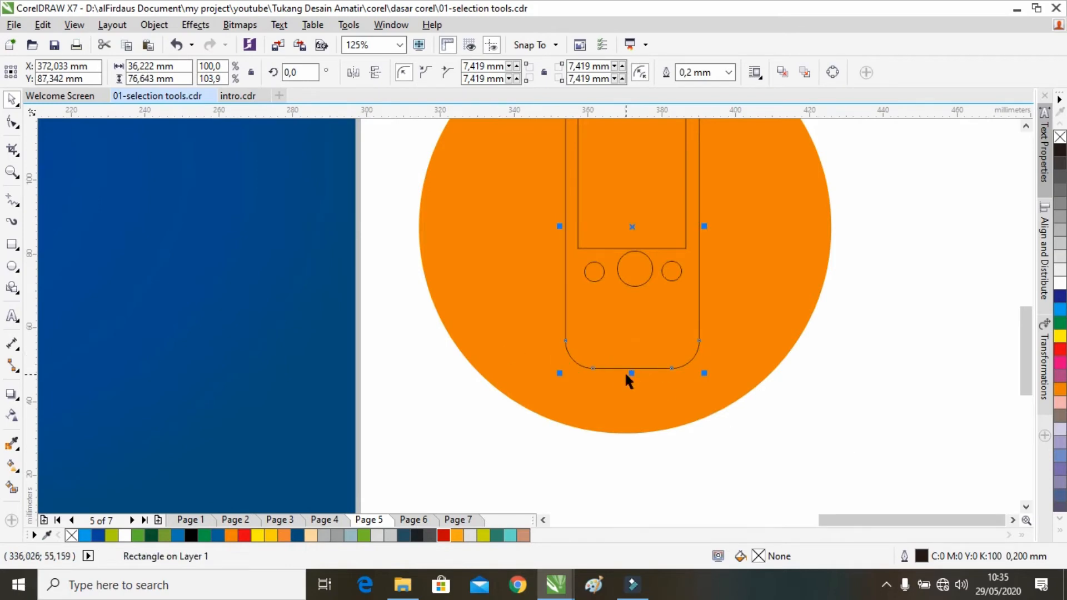
Draw a keypad key about 9.7 by 3.2 mm below the left round button and duplicate it under the navigation button
left_click(12, 245)
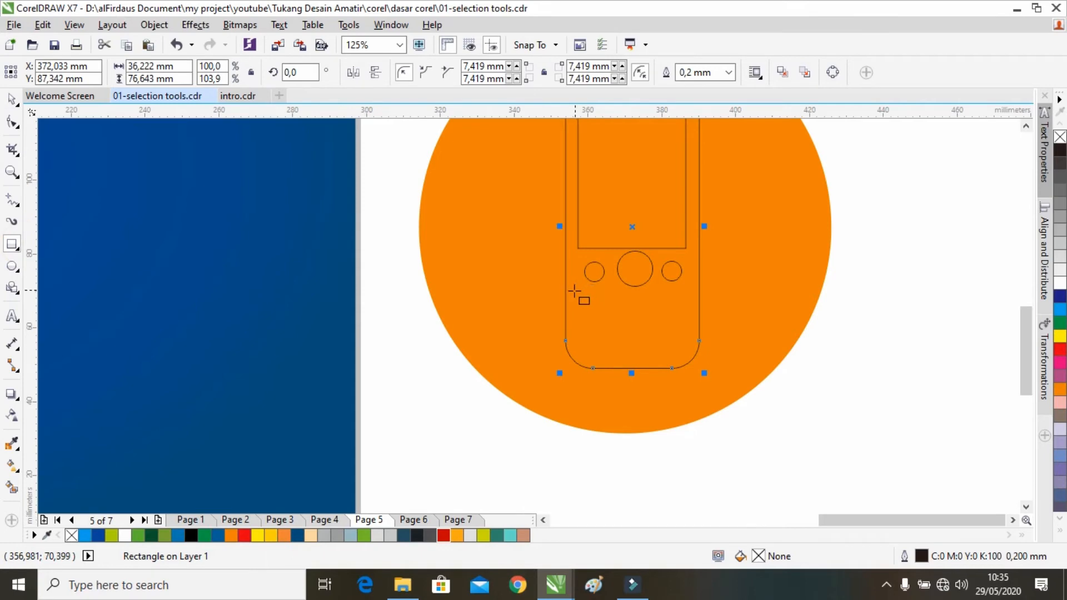
left_click_drag(572, 288, 641, 296)
scroll(628, 293, "up", 4)
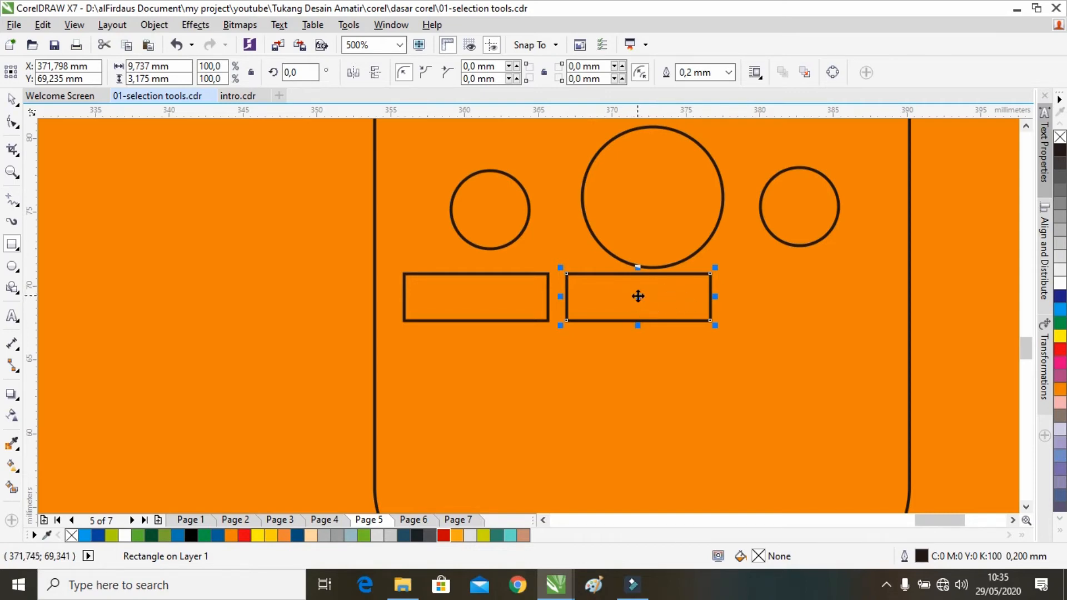
Duplicate the middle key to the right as the row's third key and adjust its position beside it
left_click_drag(635, 295, 793, 293)
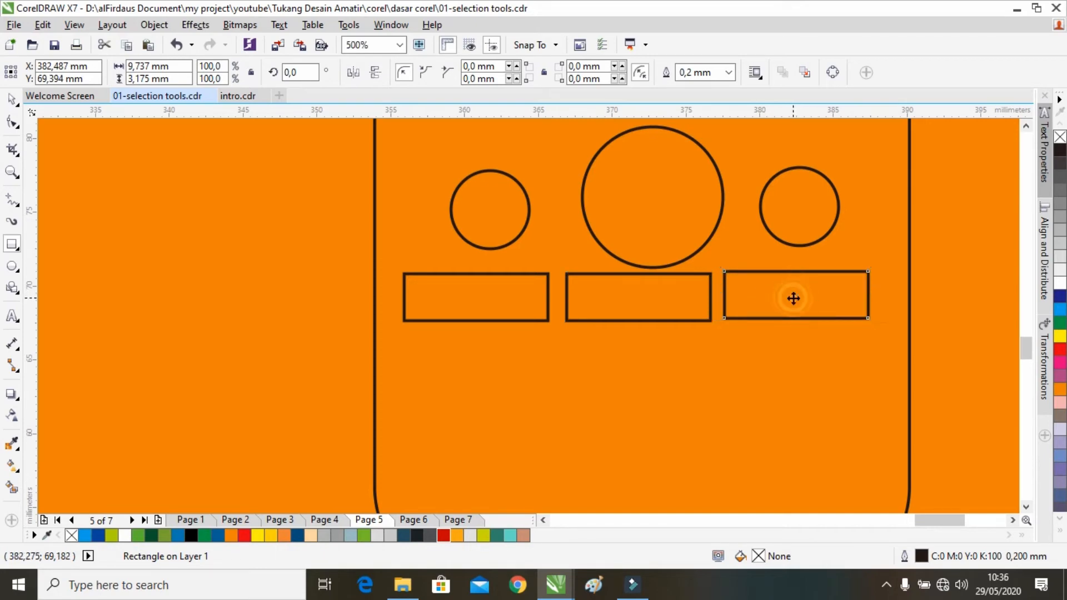
left_click_drag(794, 298, 796, 302)
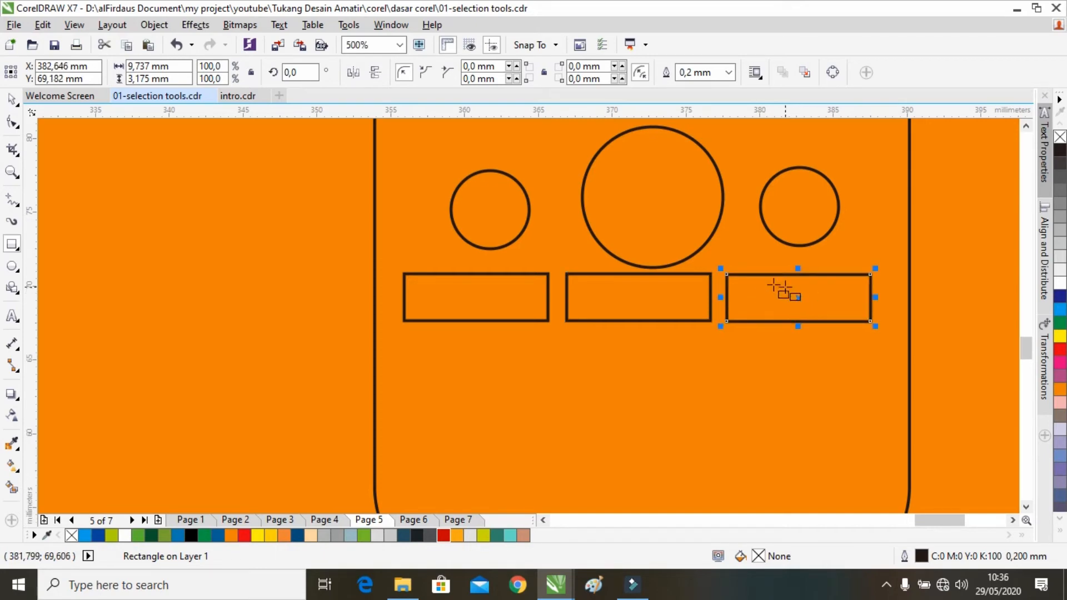
left_click_drag(611, 331, 453, 320)
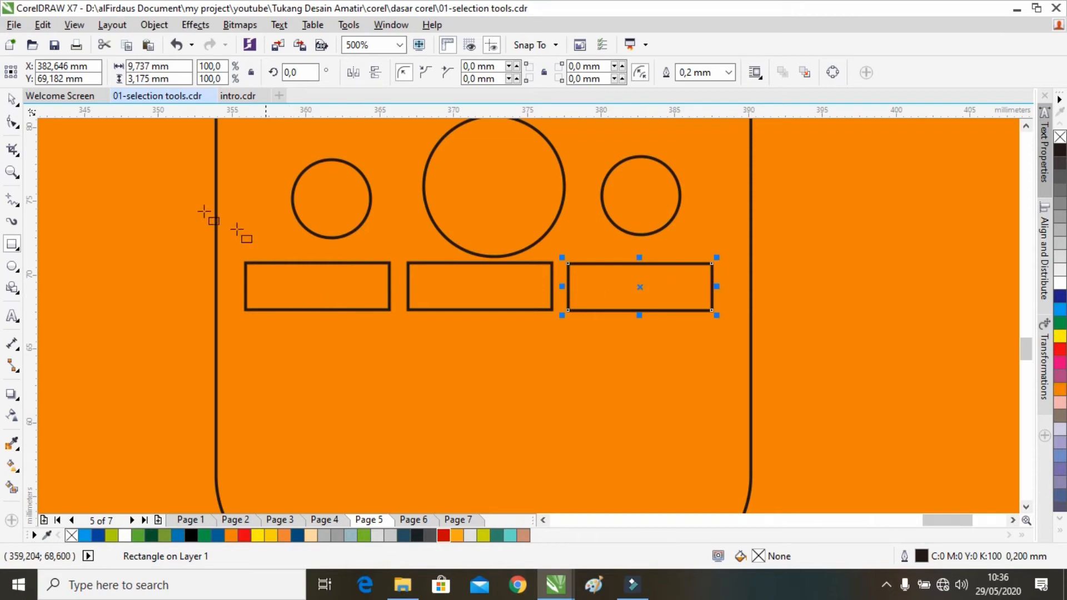
Select all three keypad keys, ending with the left one, and align their centres in one horizontal row
left_click(11, 99)
left_click(389, 285, "shift")
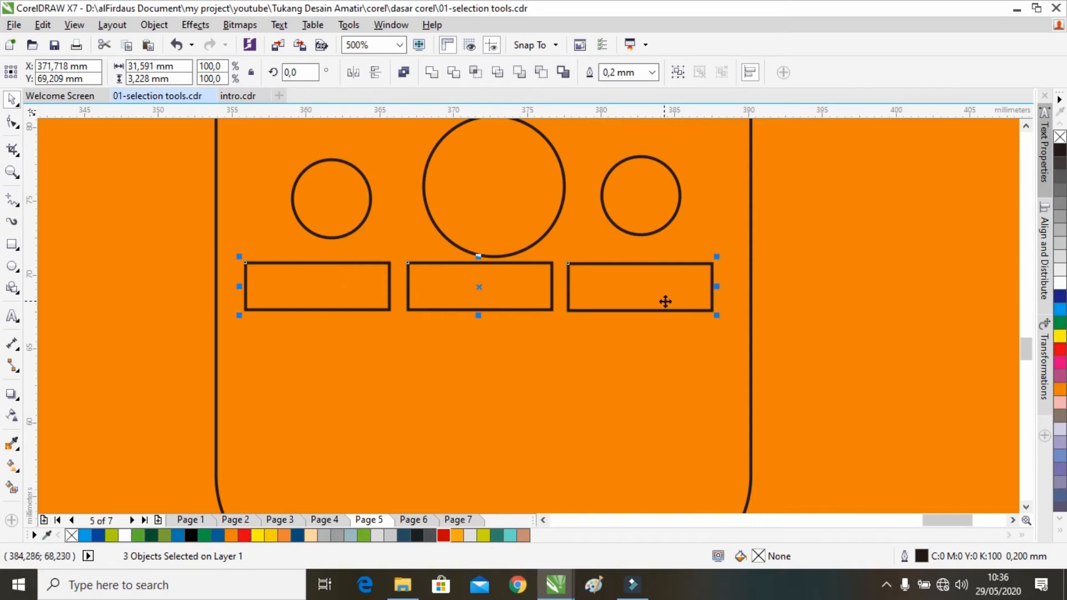
left_click(628, 327)
left_click(643, 283)
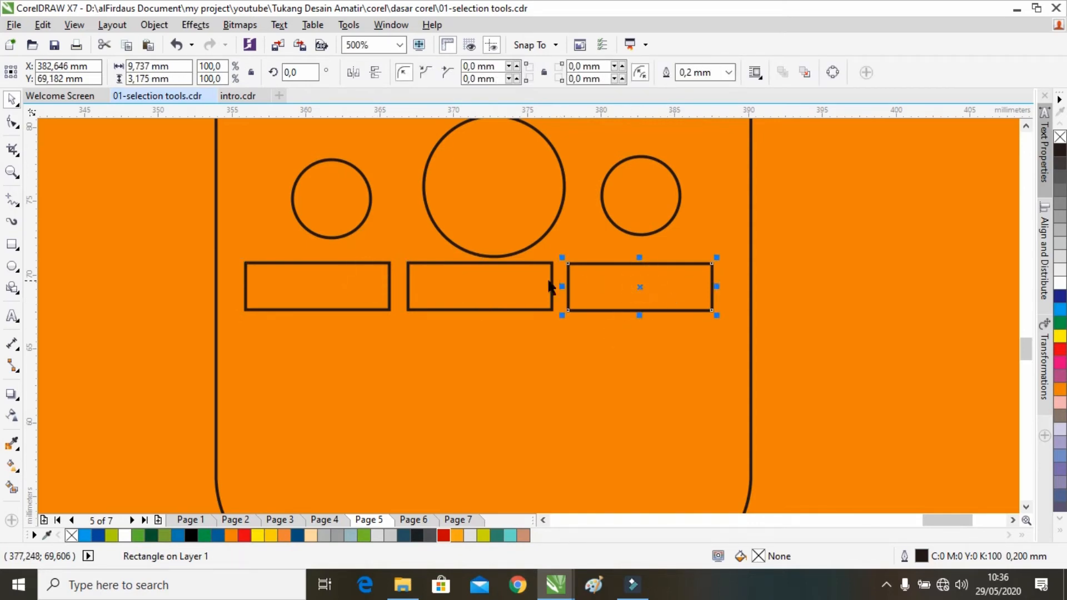
left_click(523, 277, "shift")
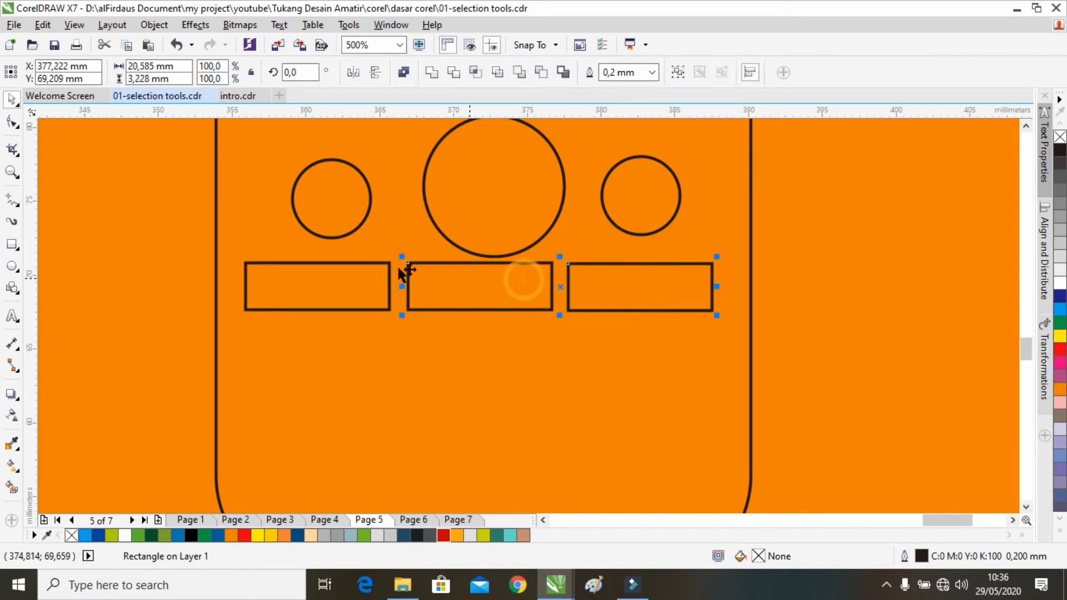
left_click(347, 273, "shift")
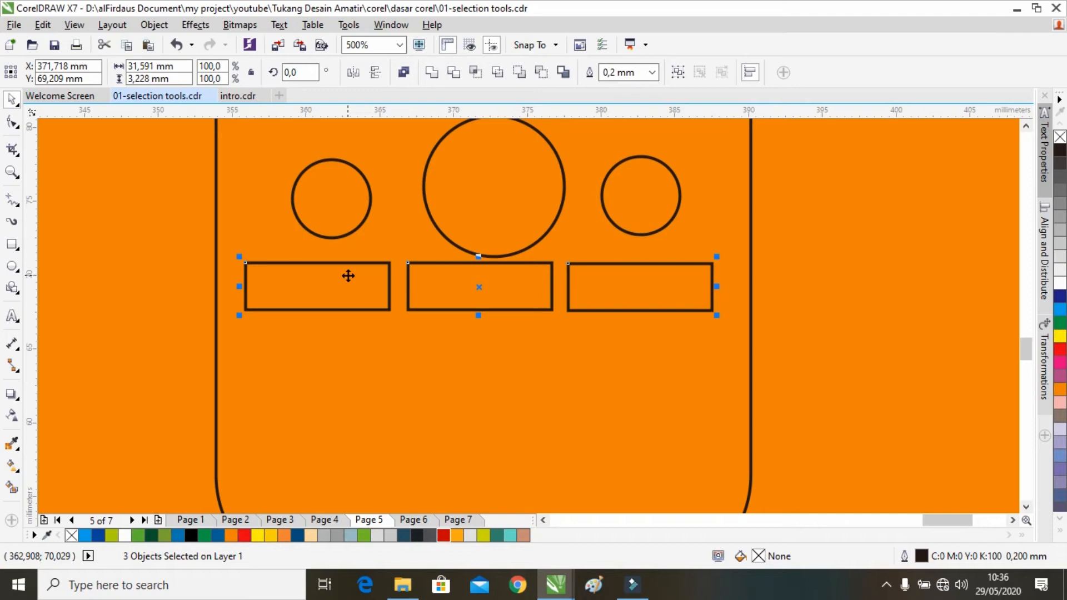
key("e")
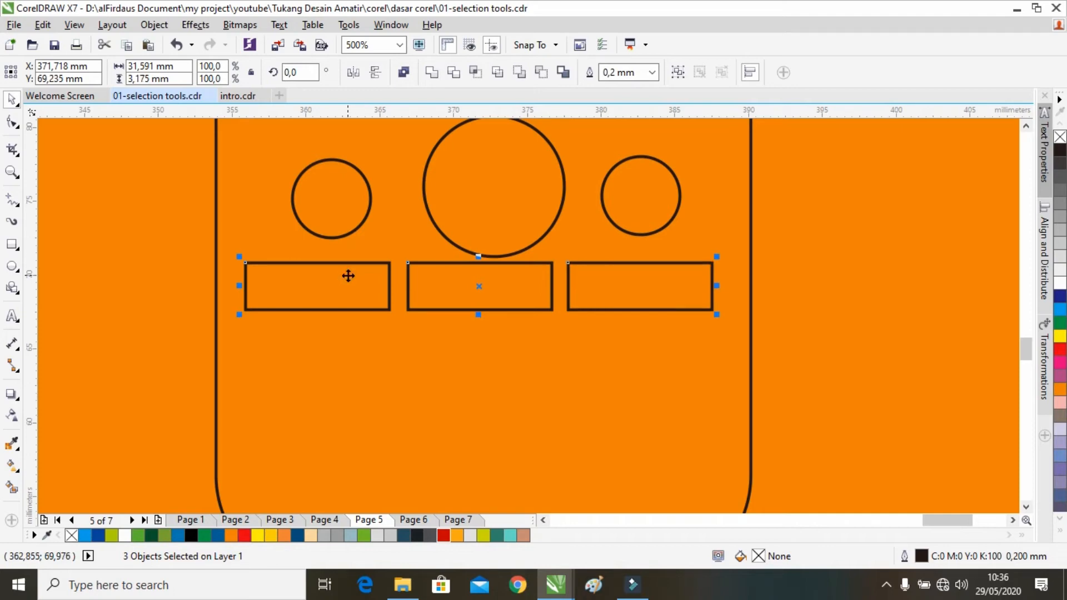
key("ctrl+z")
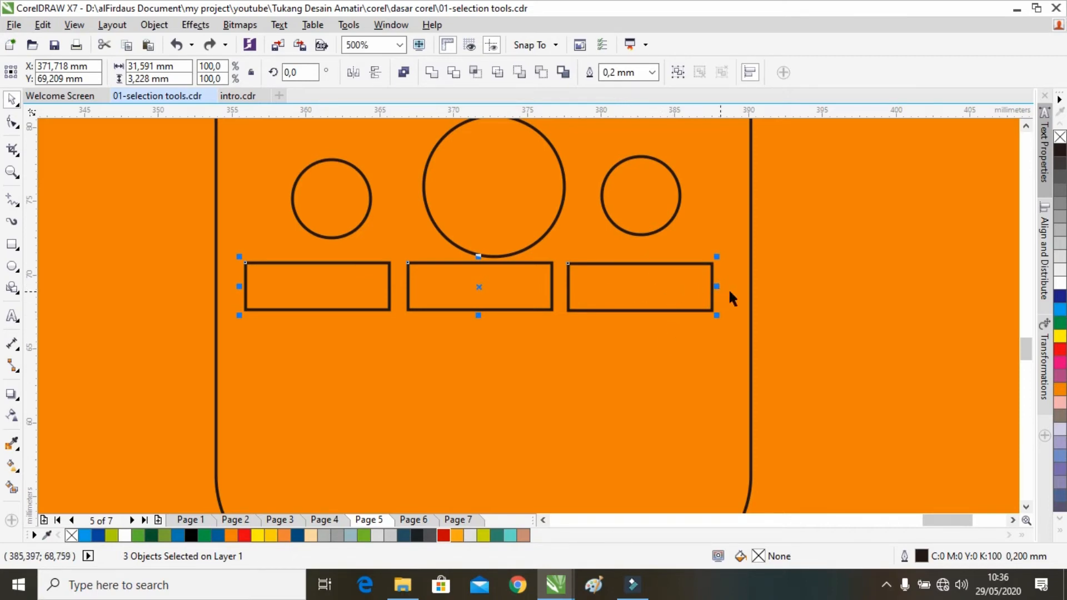
key("ctrl+shift+z")
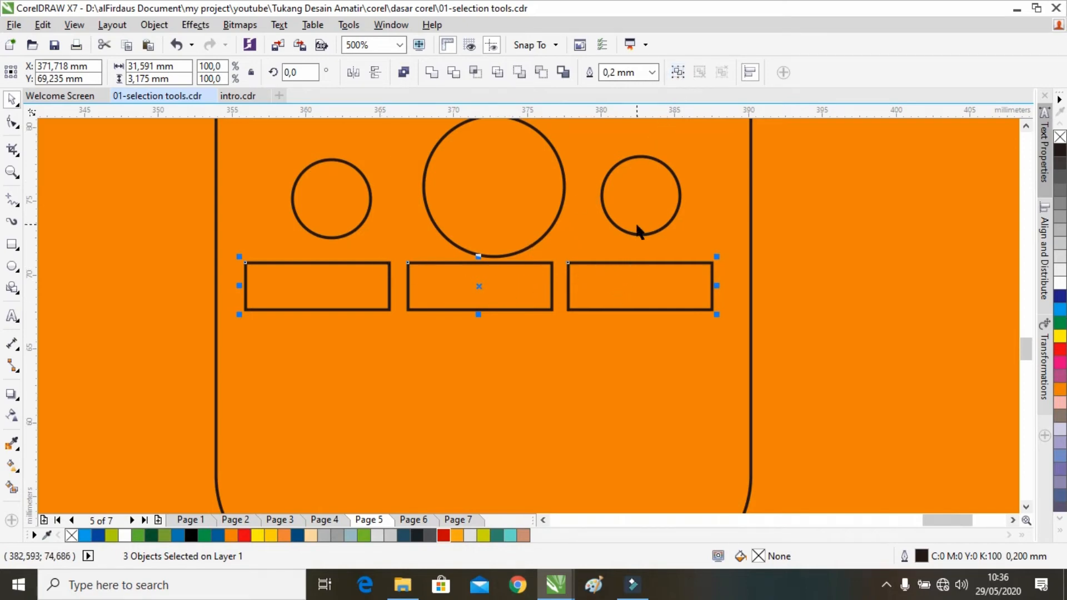
Group the three keypad keys and duplicate the row downward to make four rows about 4 mm apart
left_click(677, 73)
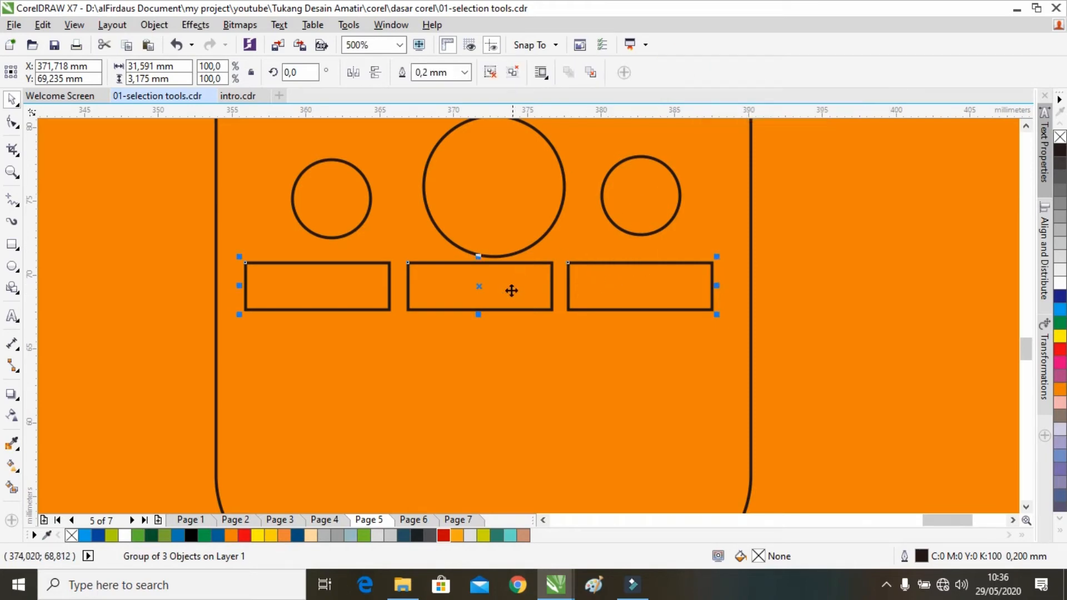
left_click_drag(510, 286, 507, 404)
scroll(508, 344, "down", 2)
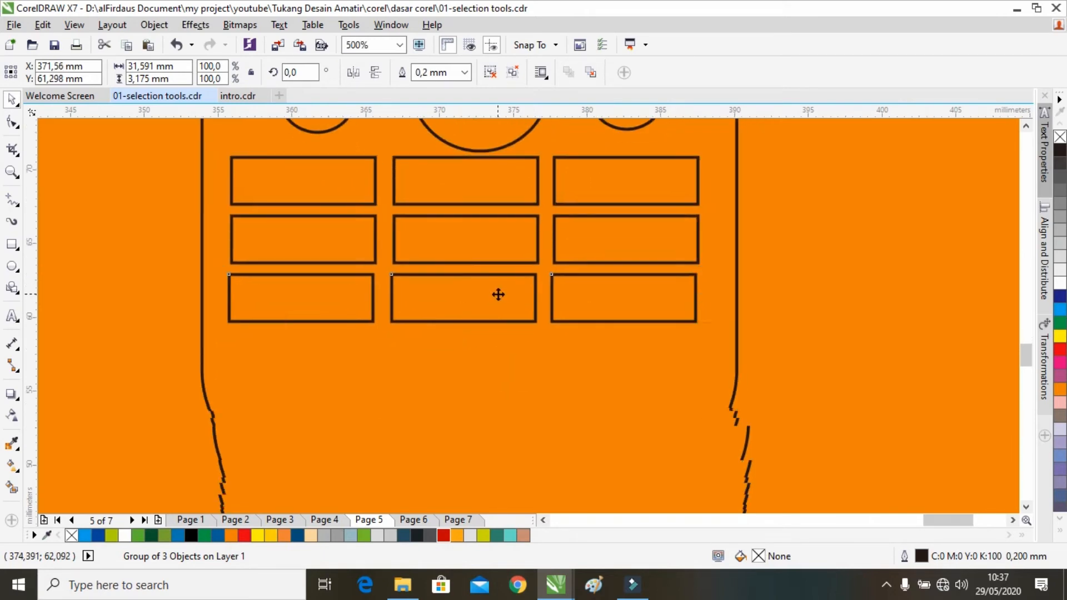
left_click_drag(497, 294, 584, 359)
scroll(734, 358, "down", 3)
left_click(875, 407)
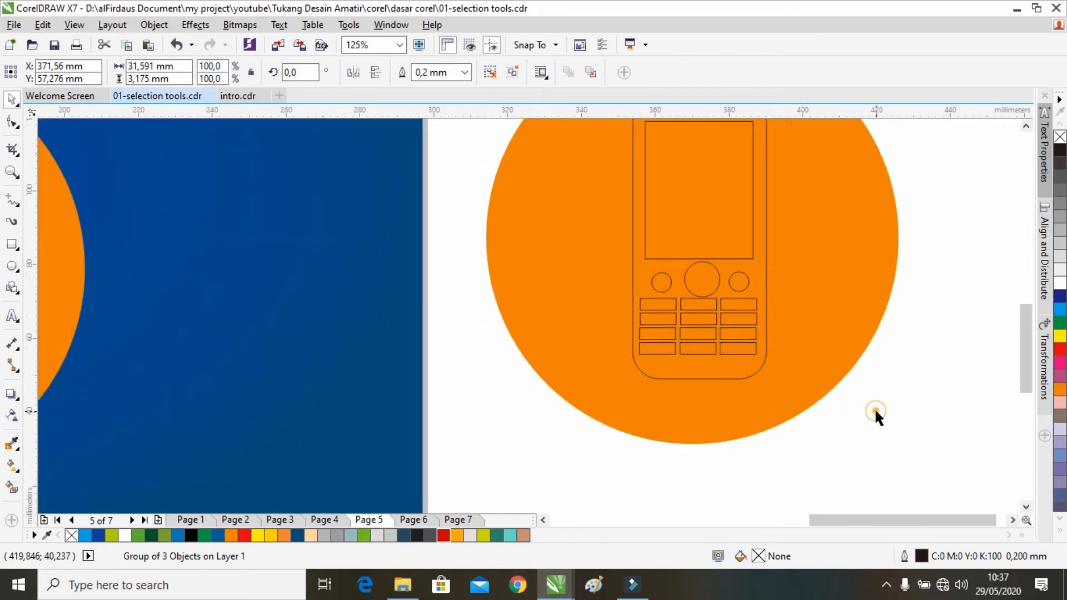
Check the reference phone's rounded bottom keys and ungroup the copied keypad's lowest row into separate keys
left_click_drag(520, 366, 569, 359)
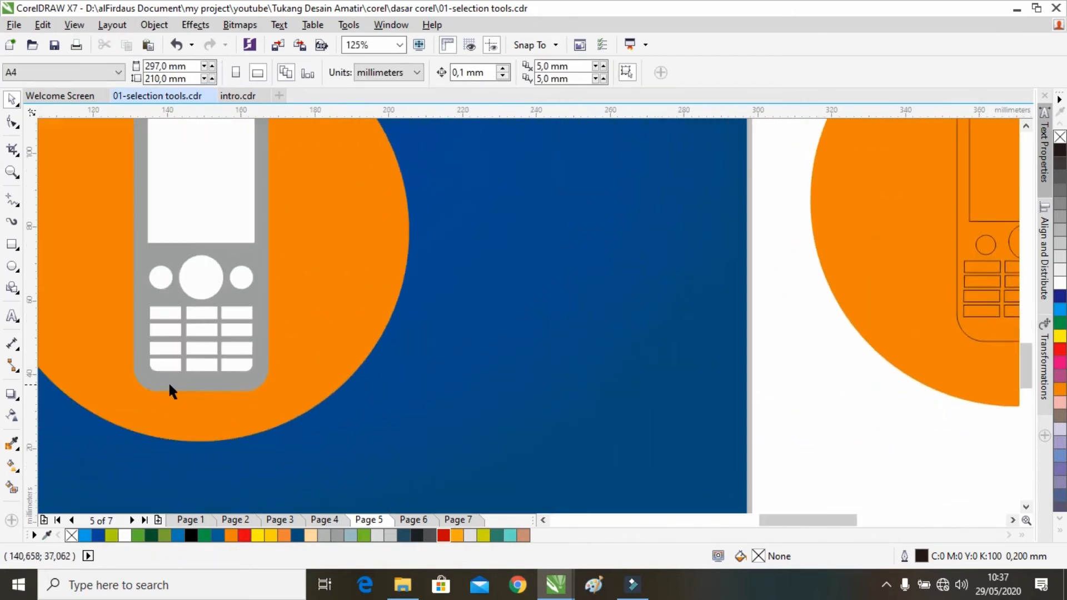
scroll(167, 381, "up", 3)
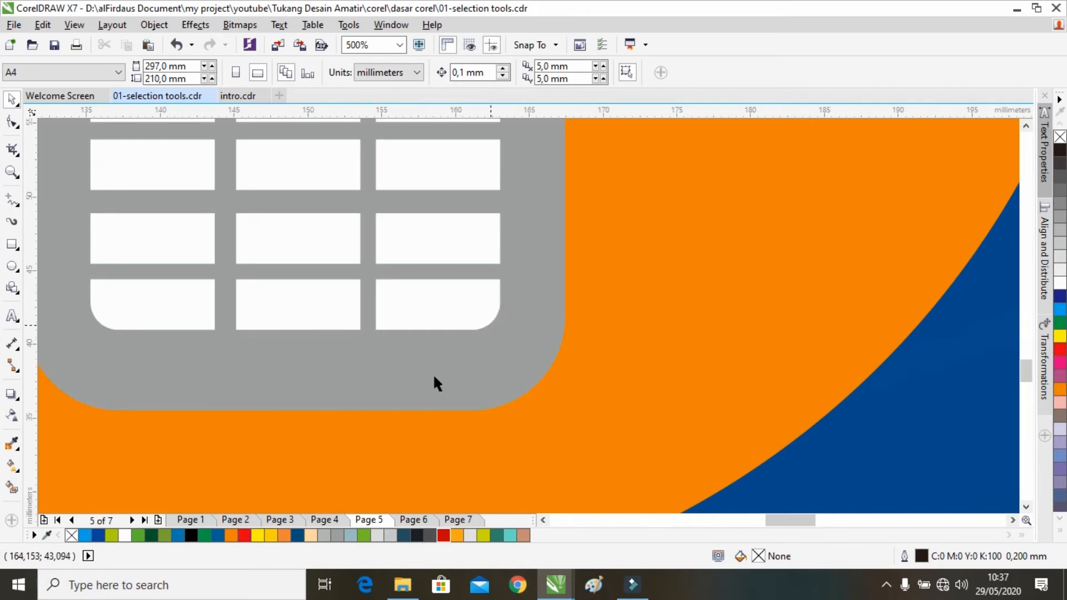
scroll(278, 386, "down", 4)
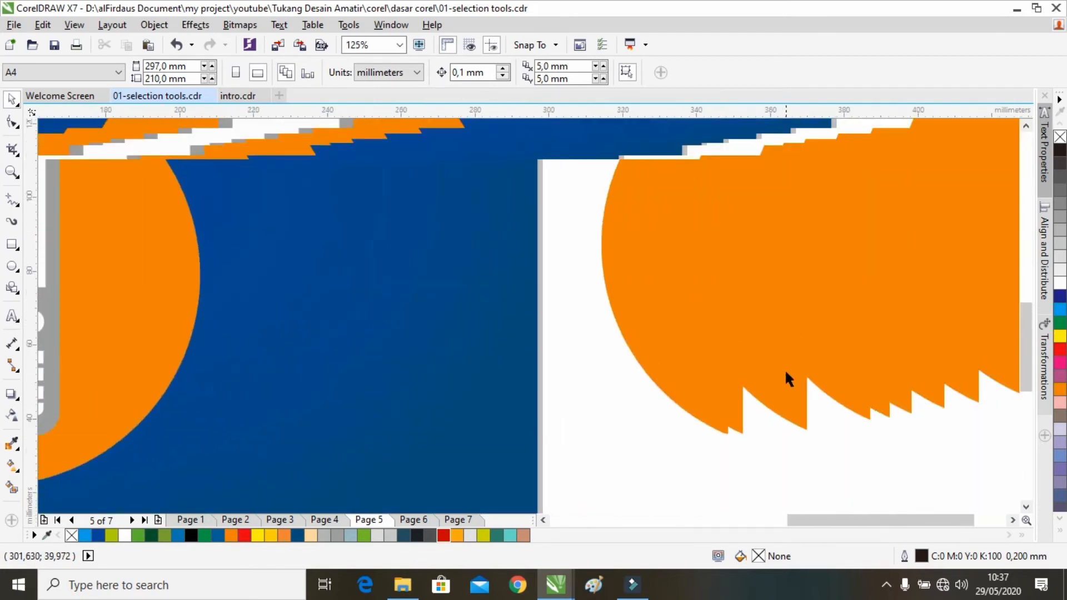
scroll(784, 368, "up", 2)
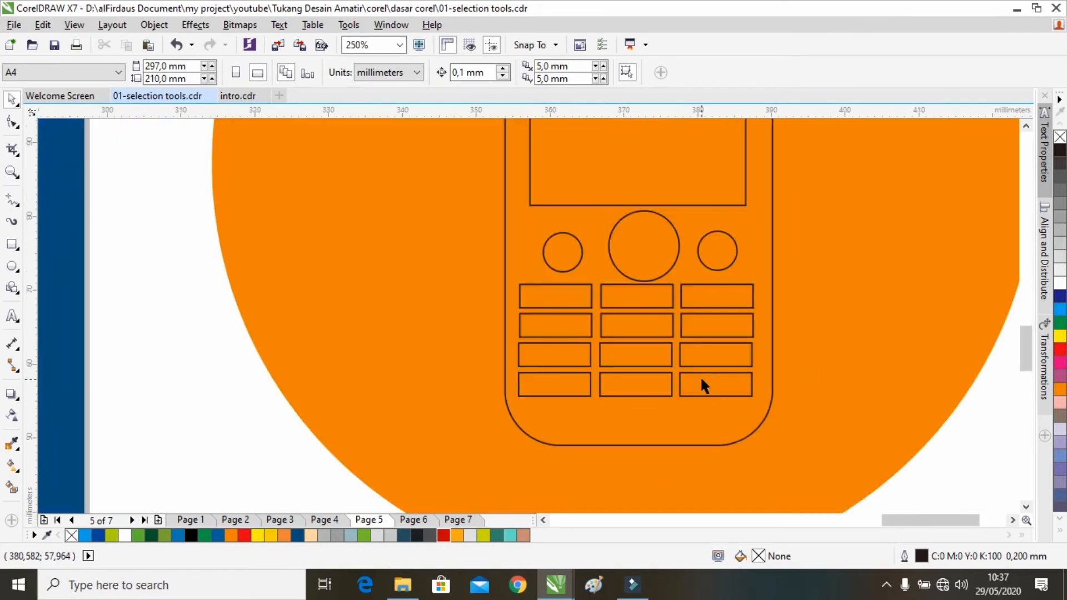
left_click_drag(702, 388, 537, 358)
scroll(537, 357, "up", 1)
left_click(539, 342)
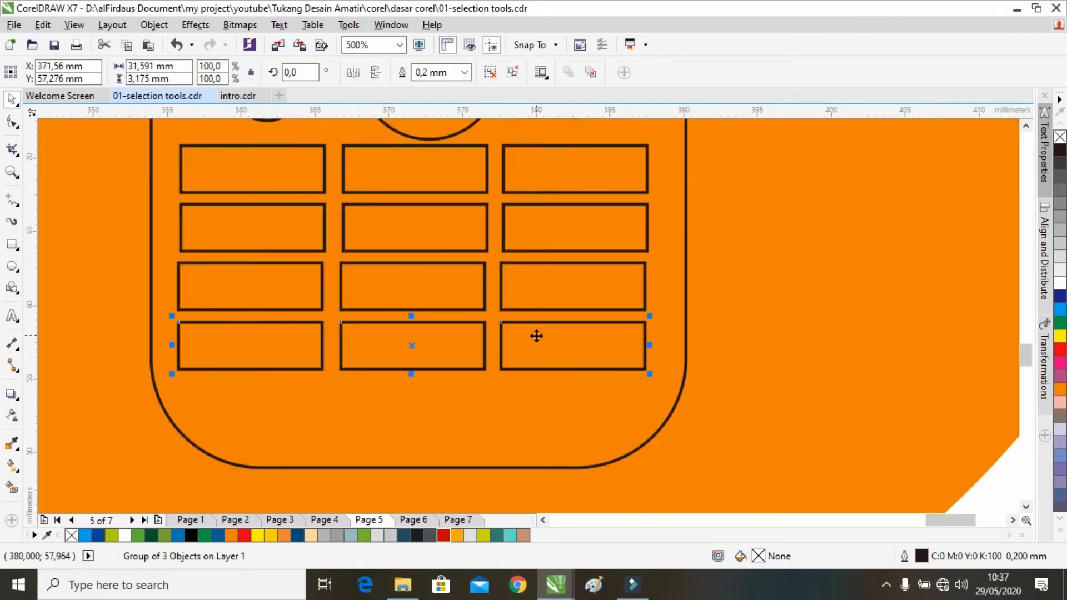
left_click(512, 71)
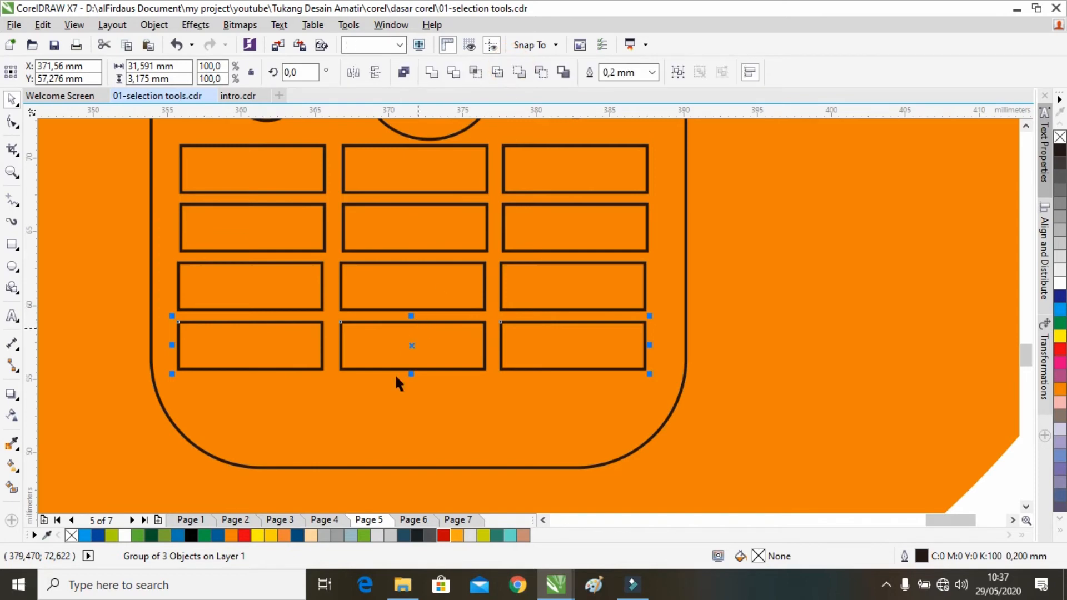
left_click(369, 410)
Round only the lower-left corner of the bottom-left key with a 1.5 mm radius
left_click(255, 341)
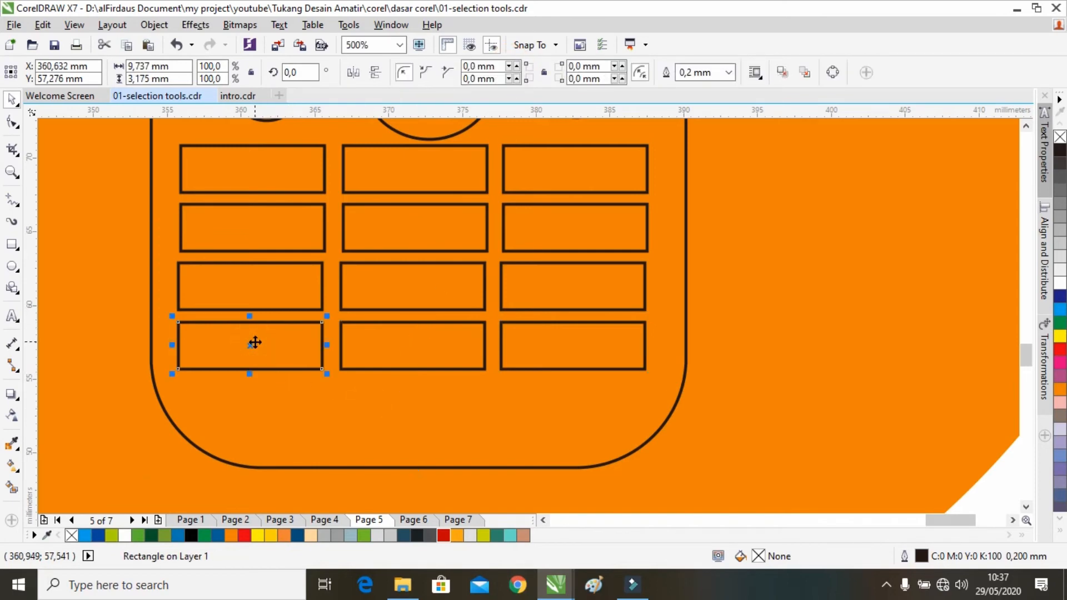
left_click(11, 122)
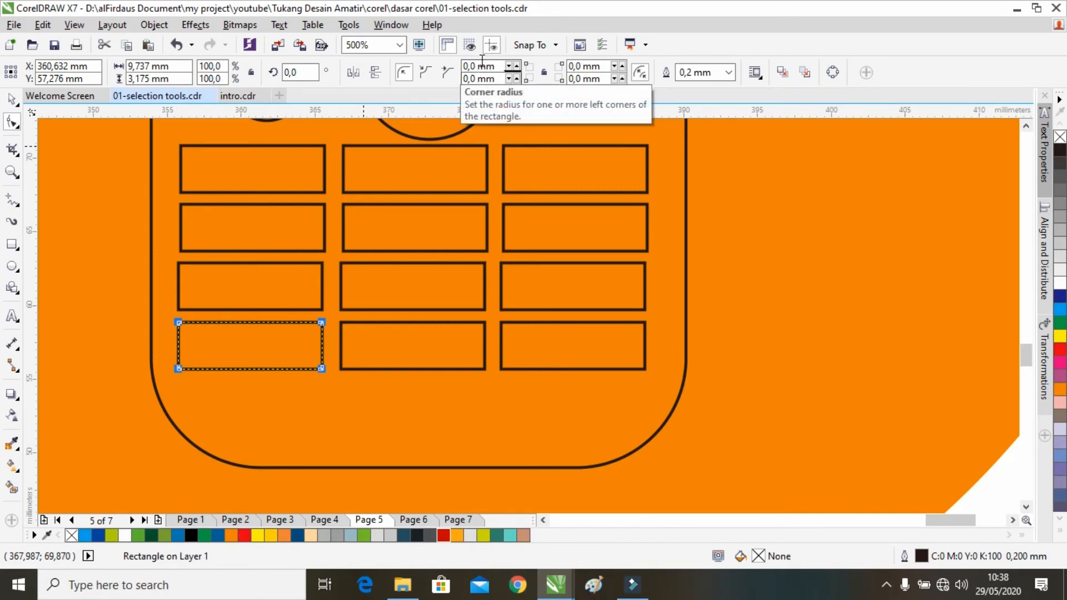
left_click(516, 81)
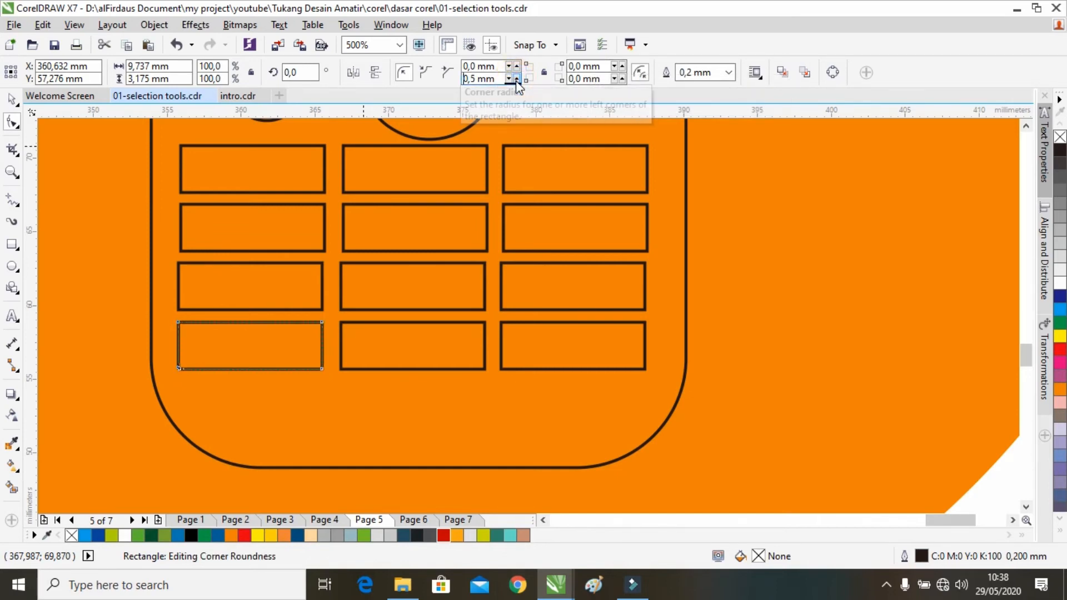
left_click(515, 81)
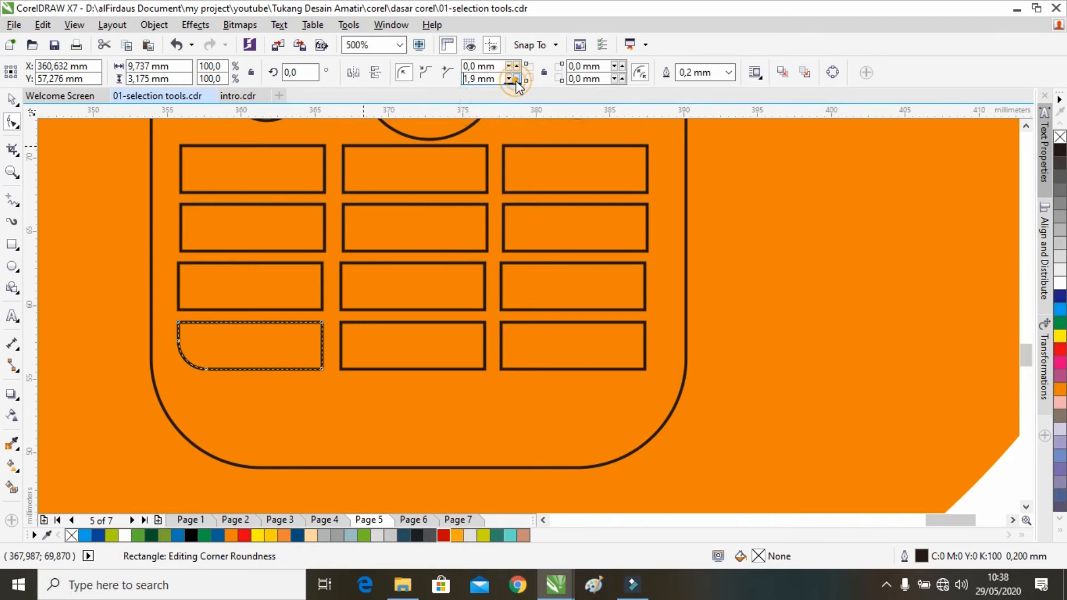
left_click(516, 80)
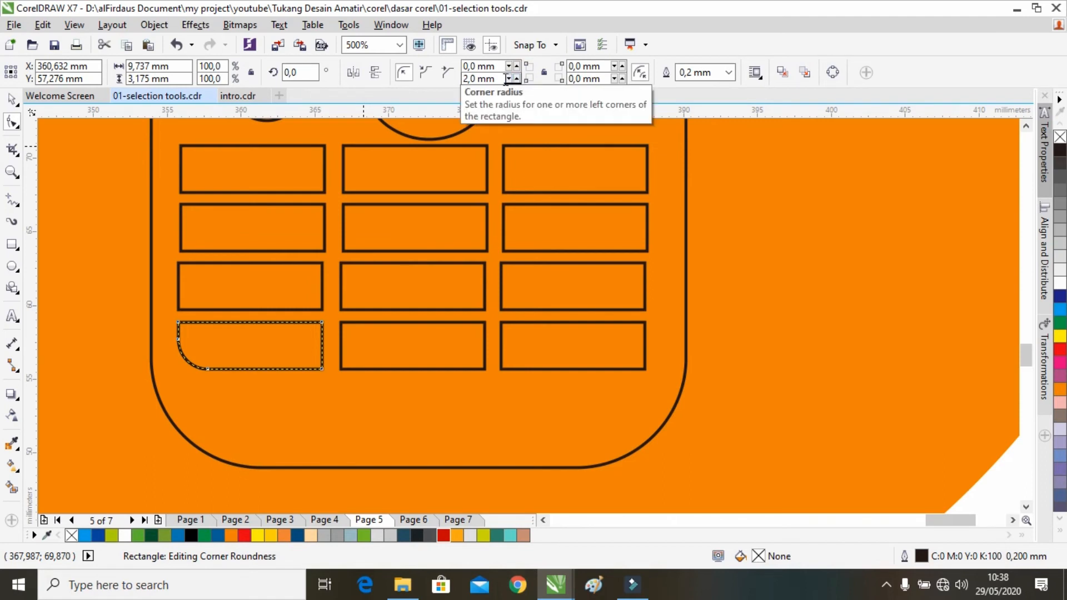
left_click(508, 81)
left_click(508, 82)
left_click(508, 81)
left_click(508, 81)
left_click(508, 81)
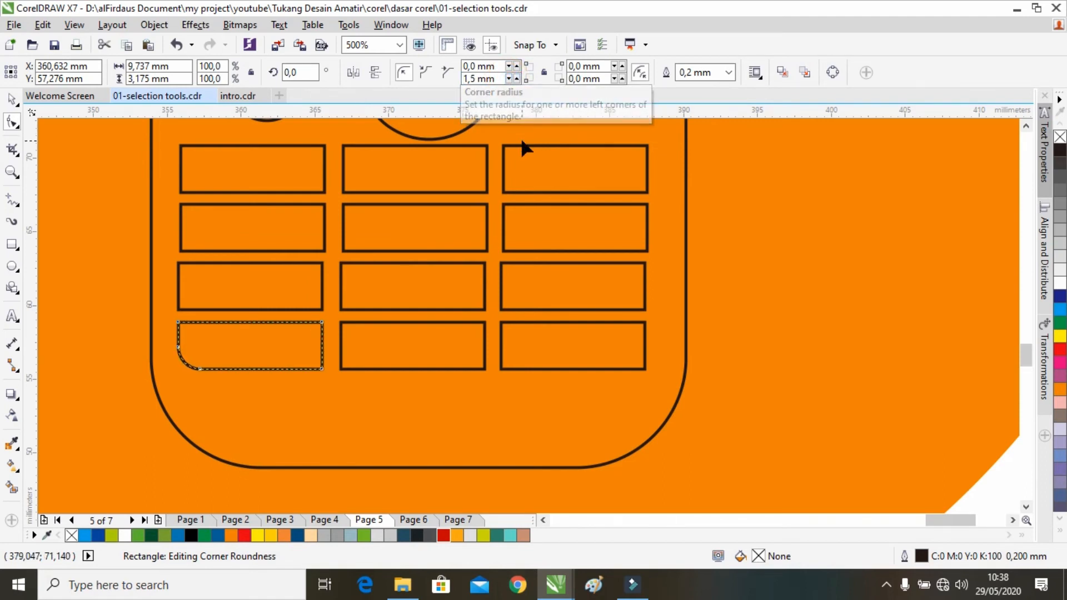
Round only the lower-right corner of the bottom-right key with a 1.5 mm radius
left_click(555, 342)
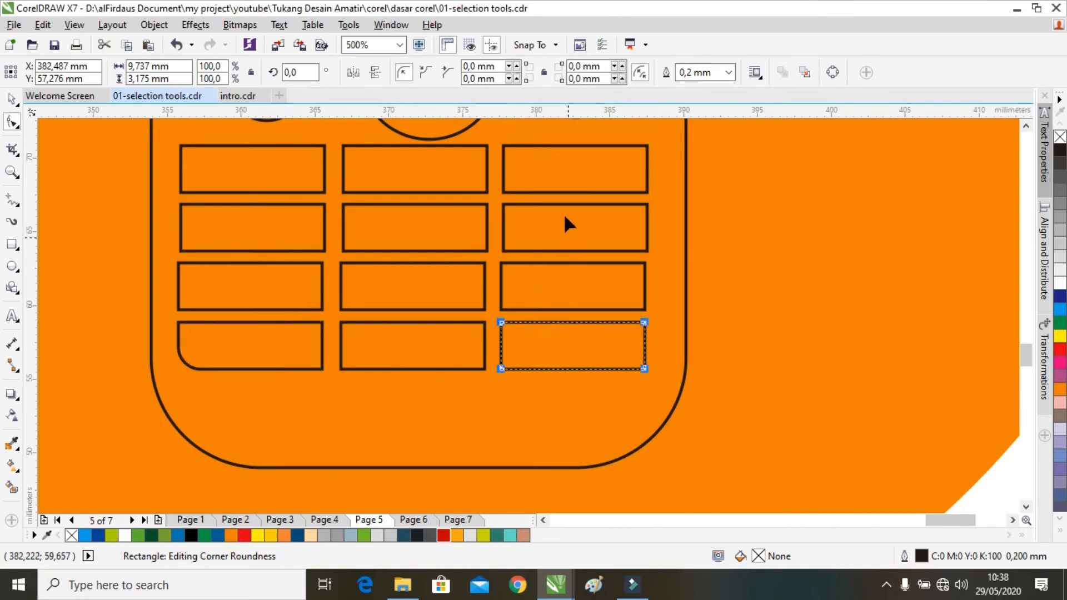
left_click(622, 79)
left_click(623, 79)
left_click(622, 78)
left_click(623, 79)
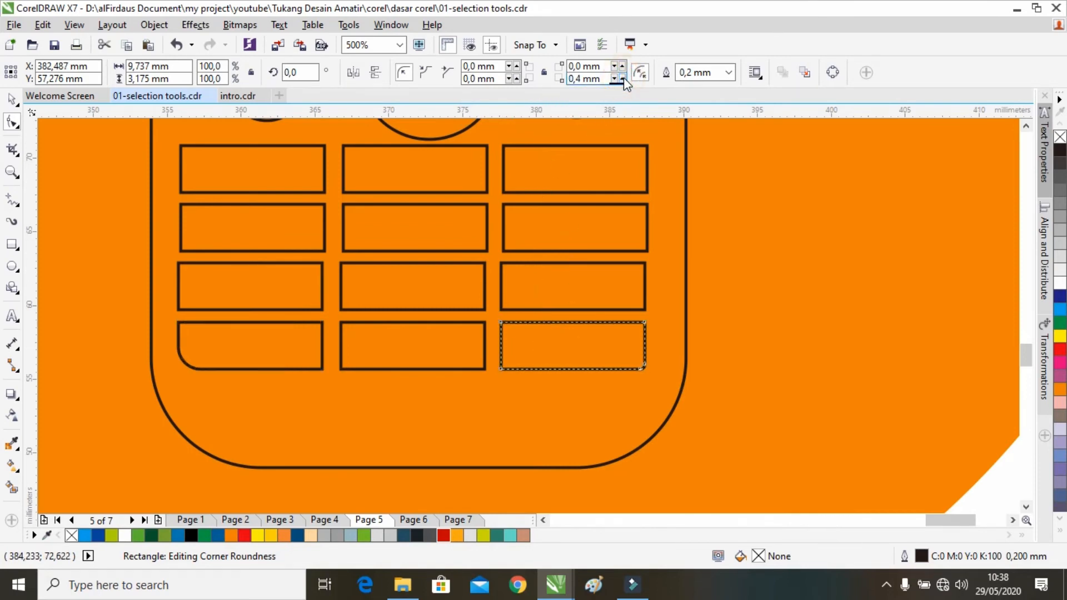
left_click(622, 79)
left_click(622, 78)
left_click(623, 79)
left_click(623, 79)
left_click(623, 79)
left_click(623, 79)
left_click(623, 79)
left_click(623, 79)
left_click(623, 79)
left_click(624, 79)
scroll(611, 209, "down", 1)
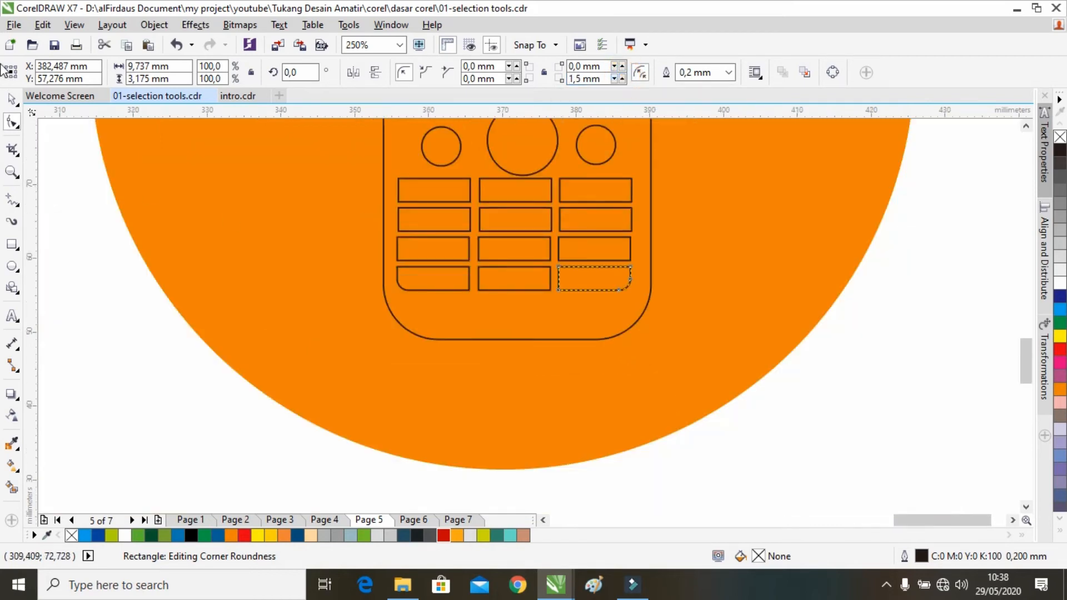
left_click(10, 100)
left_click(688, 352)
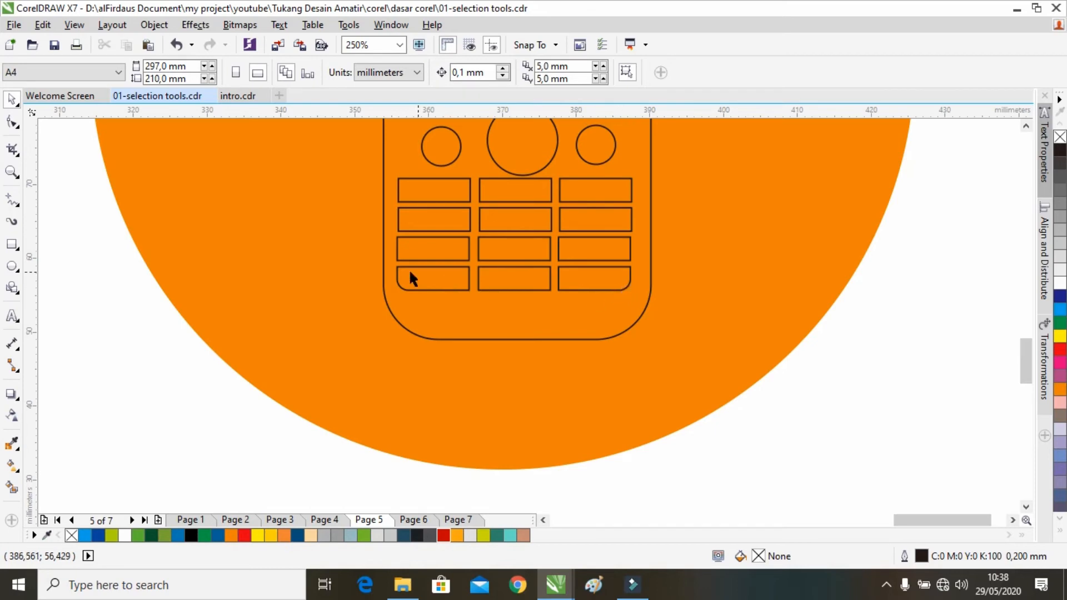
Group the three keys of the lowest keypad row again
scroll(578, 298, "down", 3)
scroll(591, 295, "up", 3)
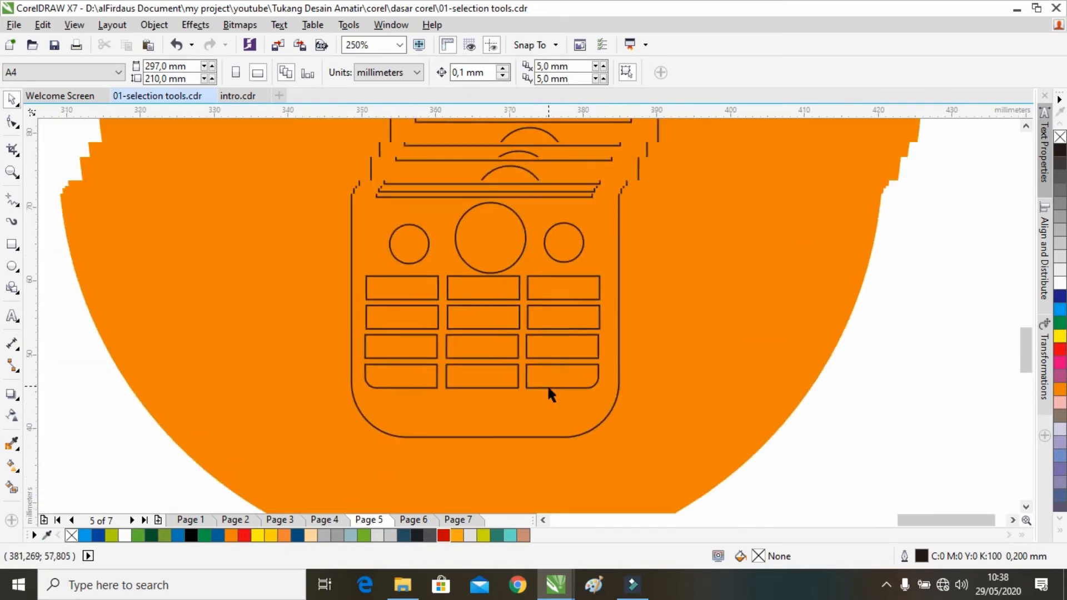
scroll(534, 299, "up", 3)
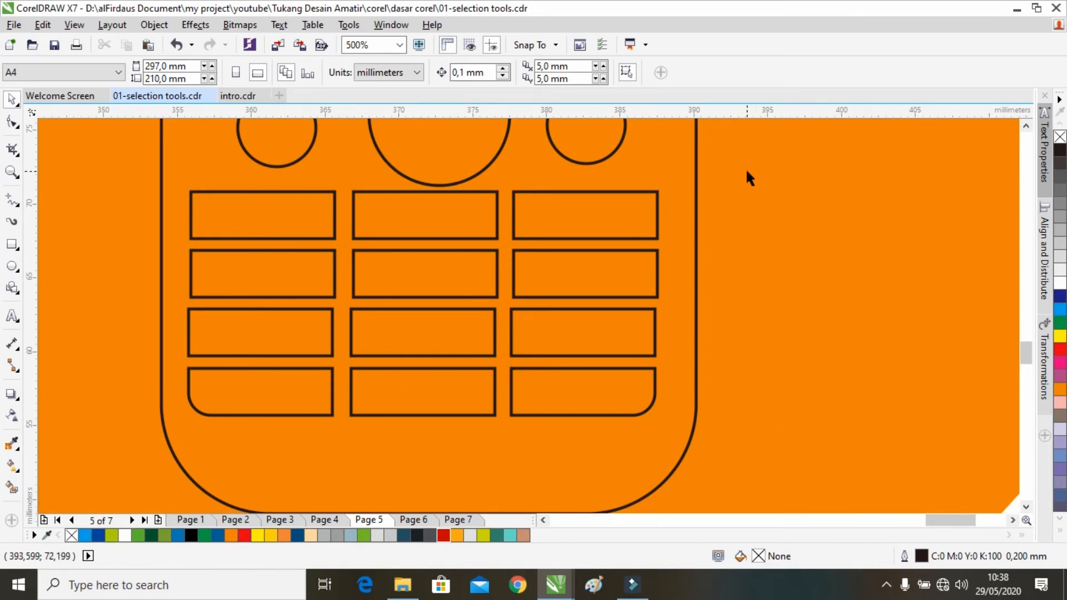
left_click(519, 389)
left_click(448, 383, "shift")
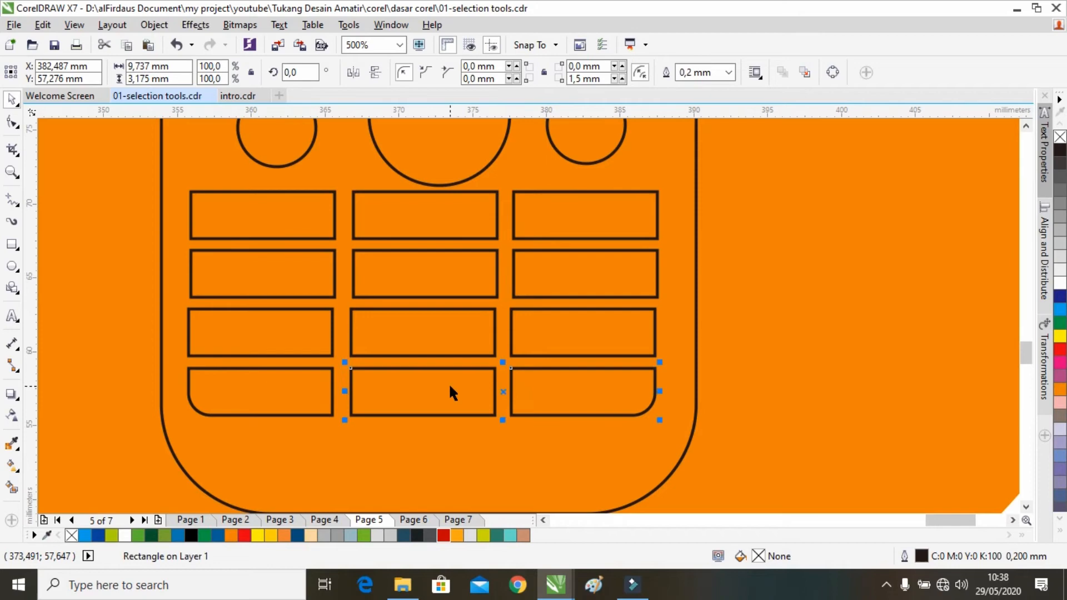
left_click(311, 383, "shift")
left_click(678, 72)
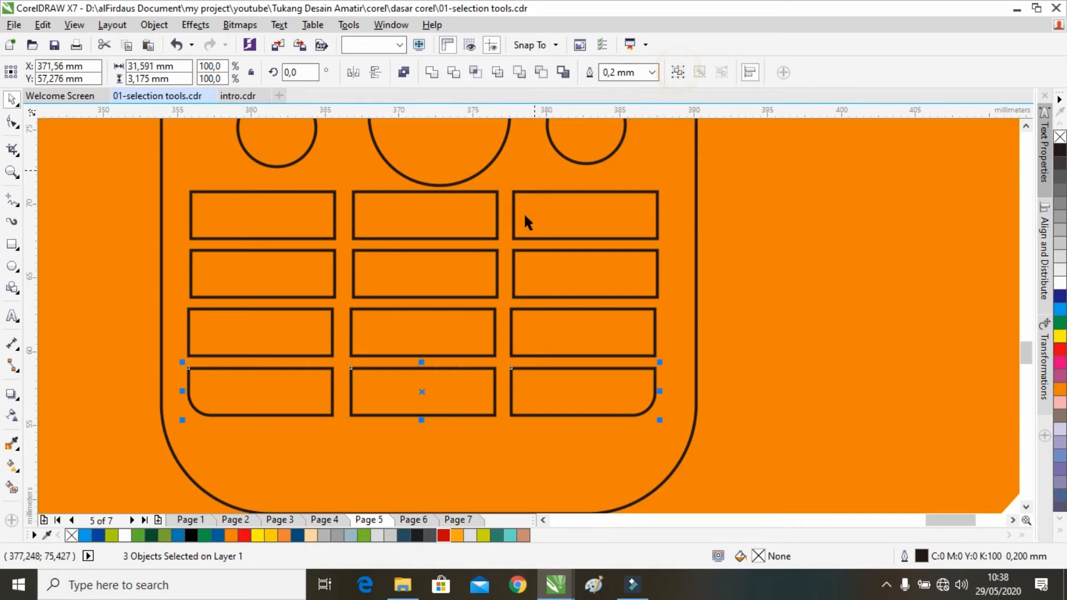
left_click(524, 216)
left_click(438, 271)
left_click(432, 328)
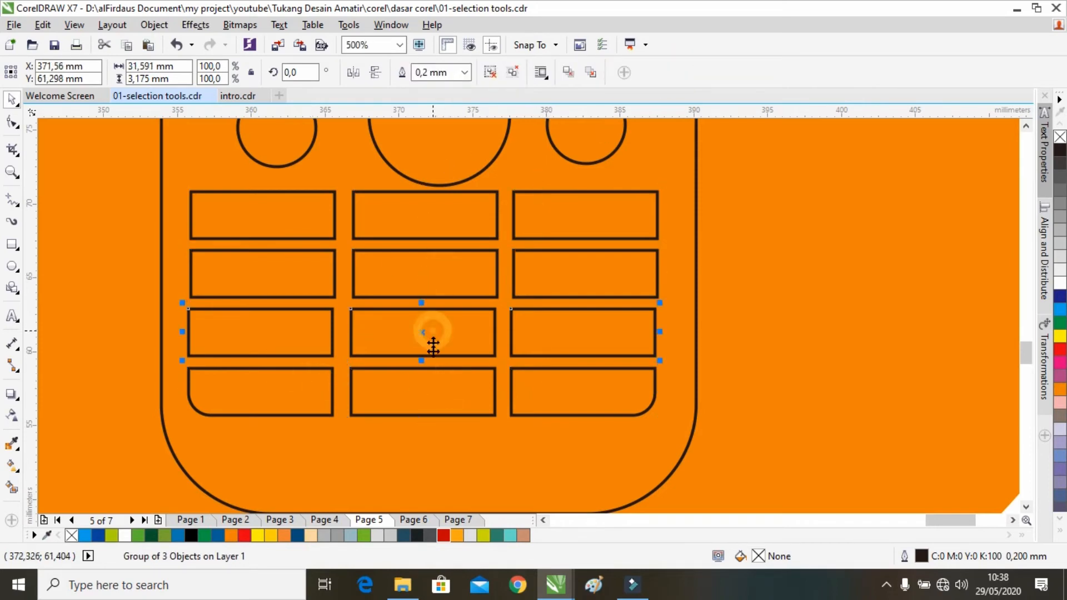
left_click(425, 389)
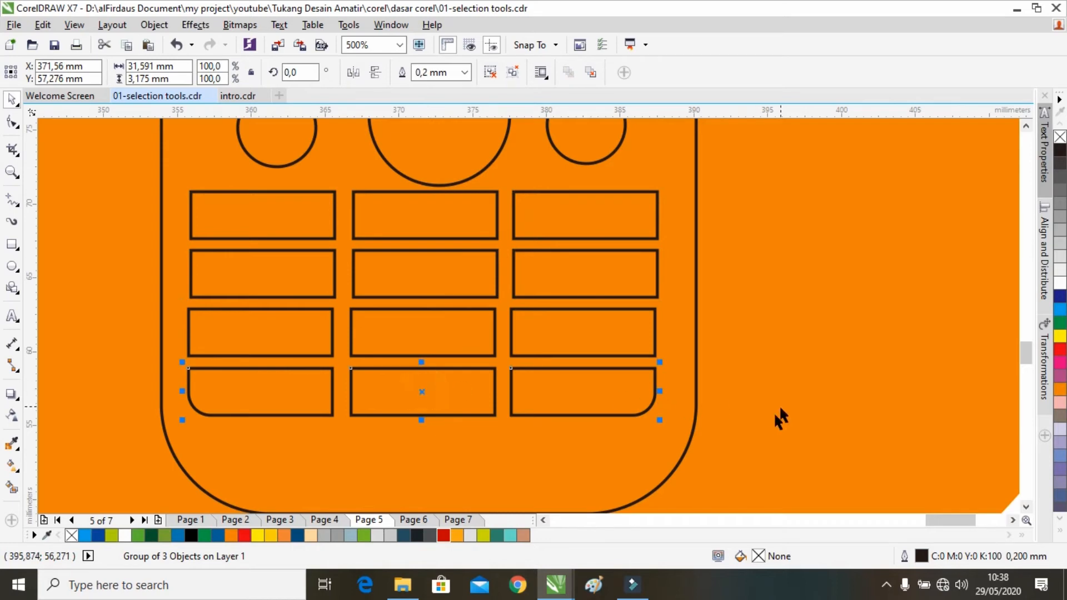
Select all four keypad rows, align their centres vertically in one column and group them into a single keypad
left_click_drag(738, 172, 175, 435)
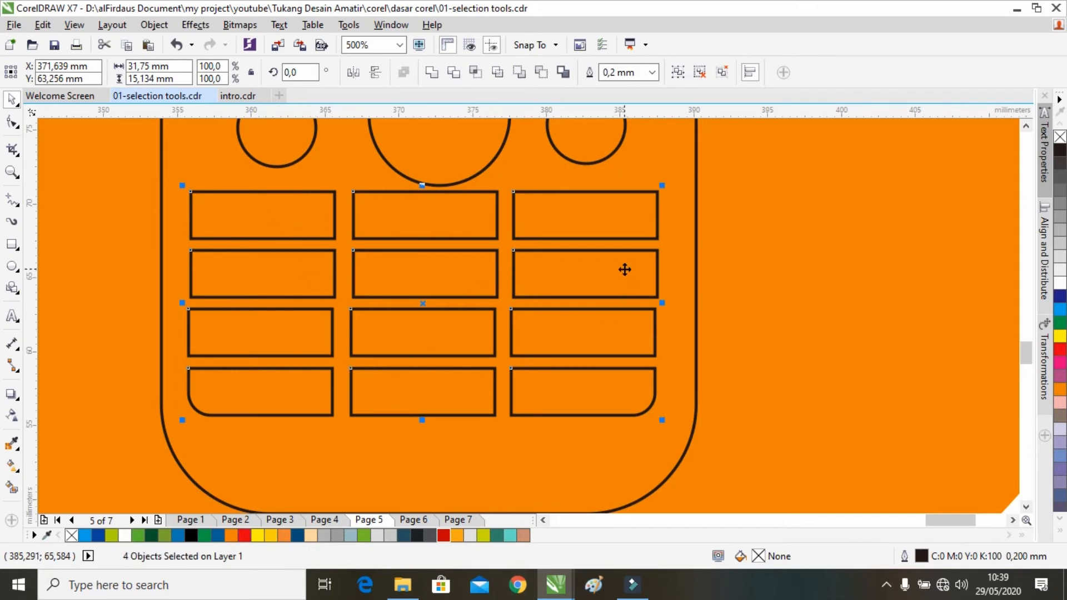
key("c")
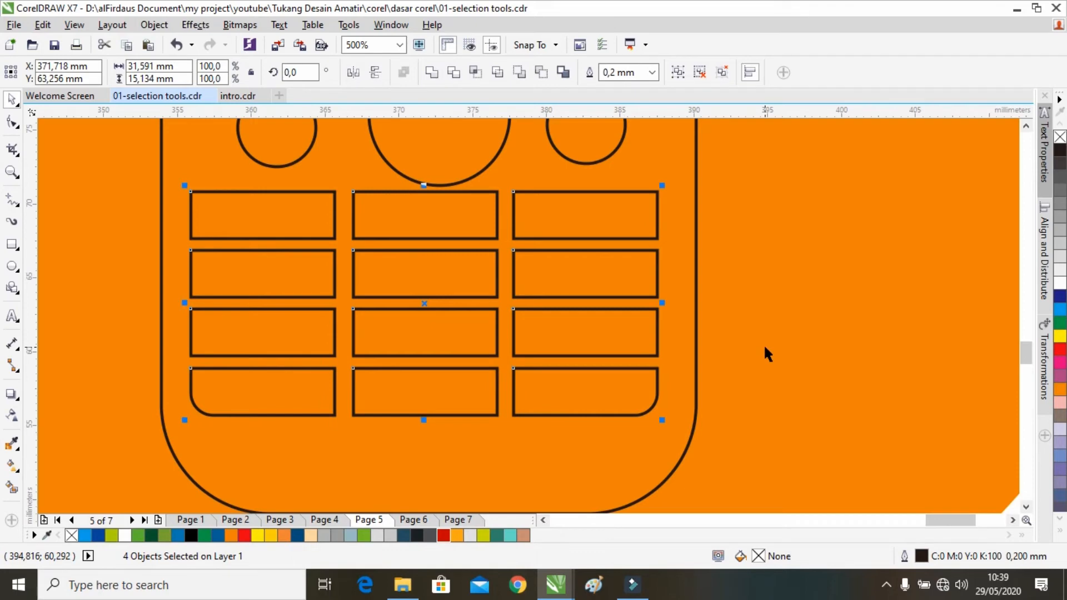
key("ctrl+z")
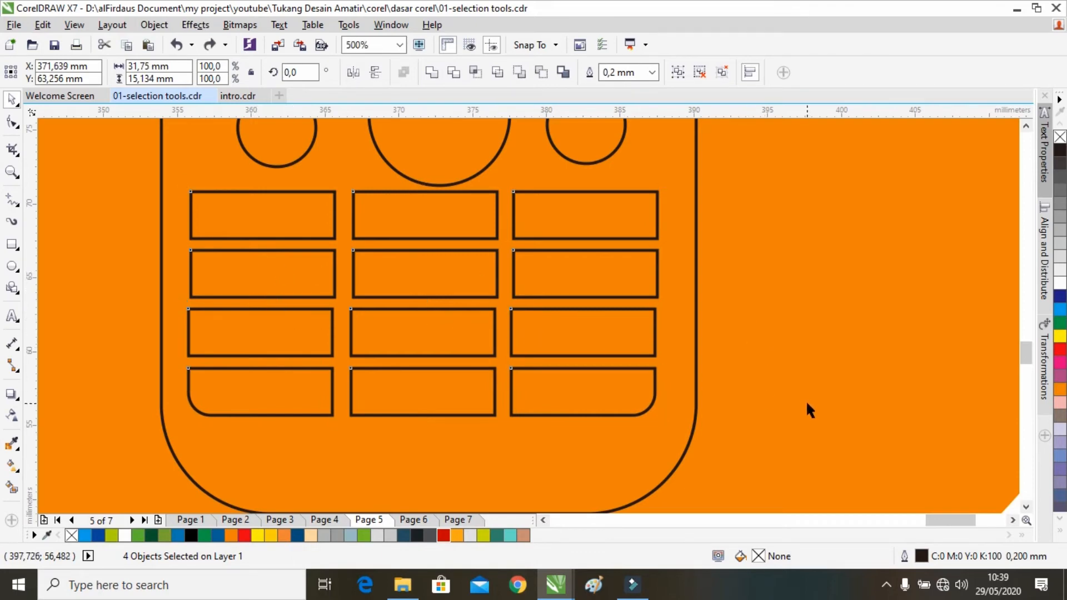
key("c")
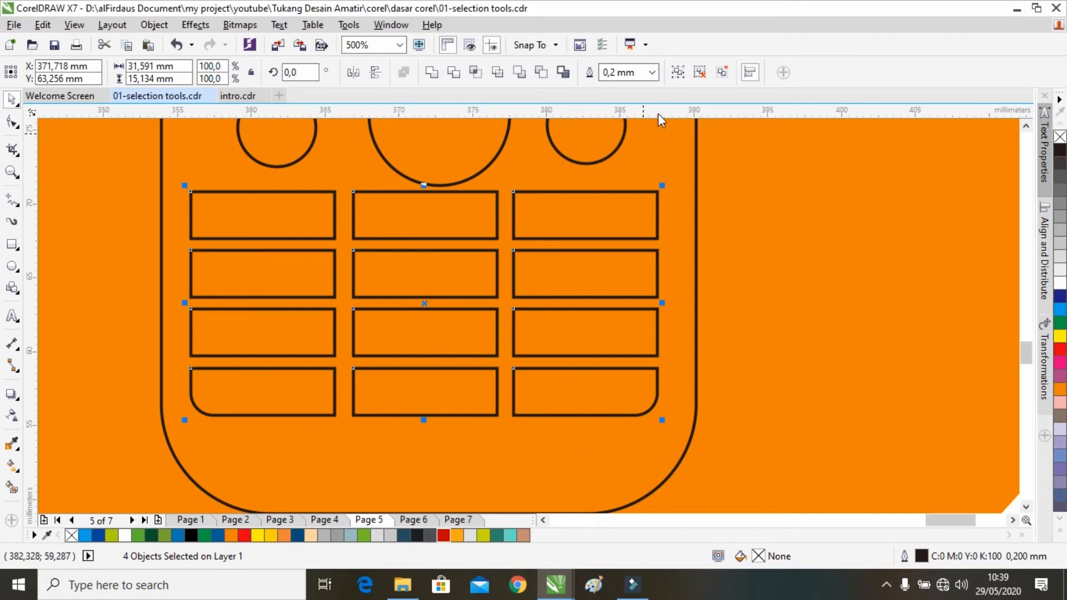
left_click(679, 74)
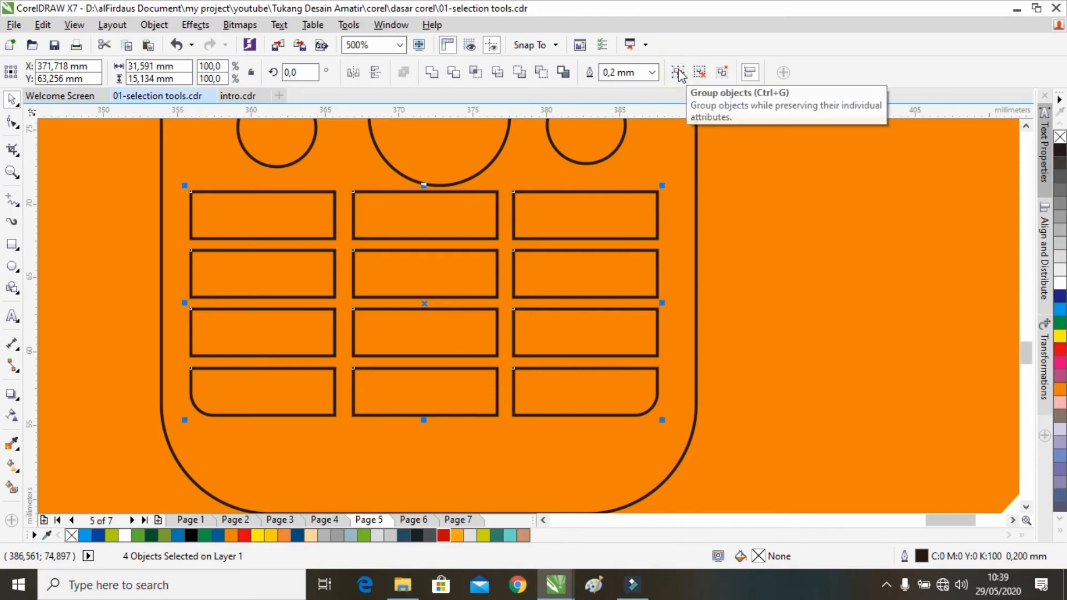
Move the keypad down to a centre height of about Y 60.5 mm and lower the navigation button to about Y 74.5 mm
scroll(562, 230, "down", 2)
left_click_drag(519, 307, 449, 387)
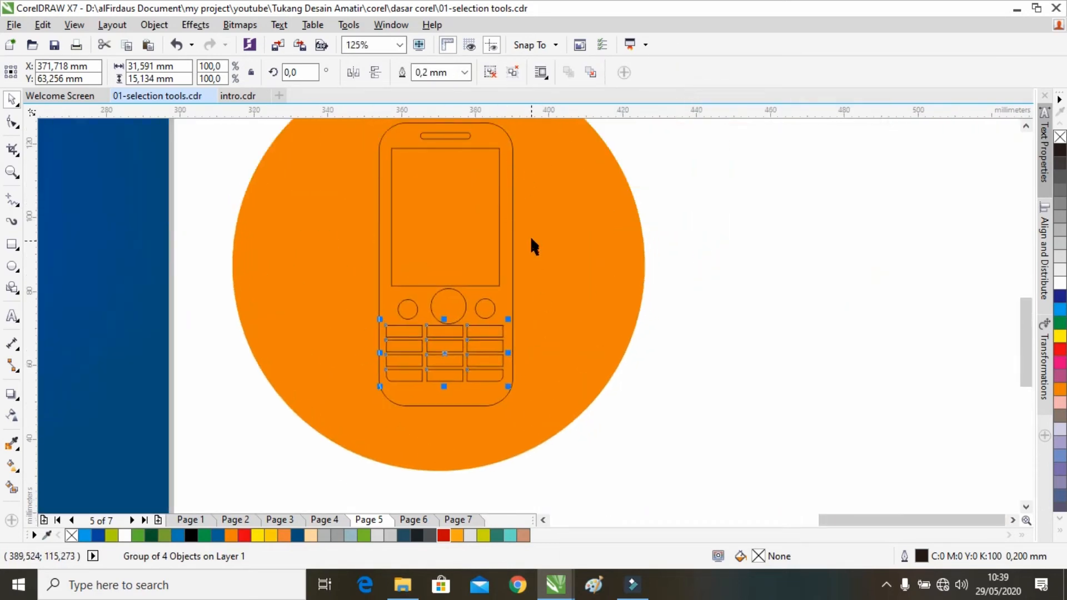
left_click(509, 176)
left_click_drag(509, 176, 510, 210)
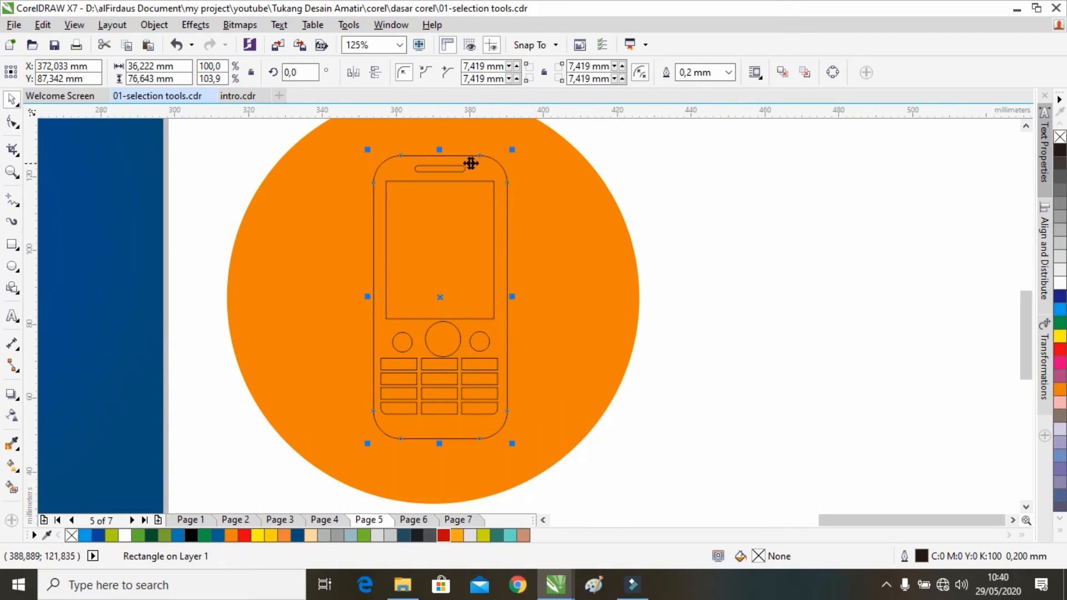
scroll(466, 389, "up", 3)
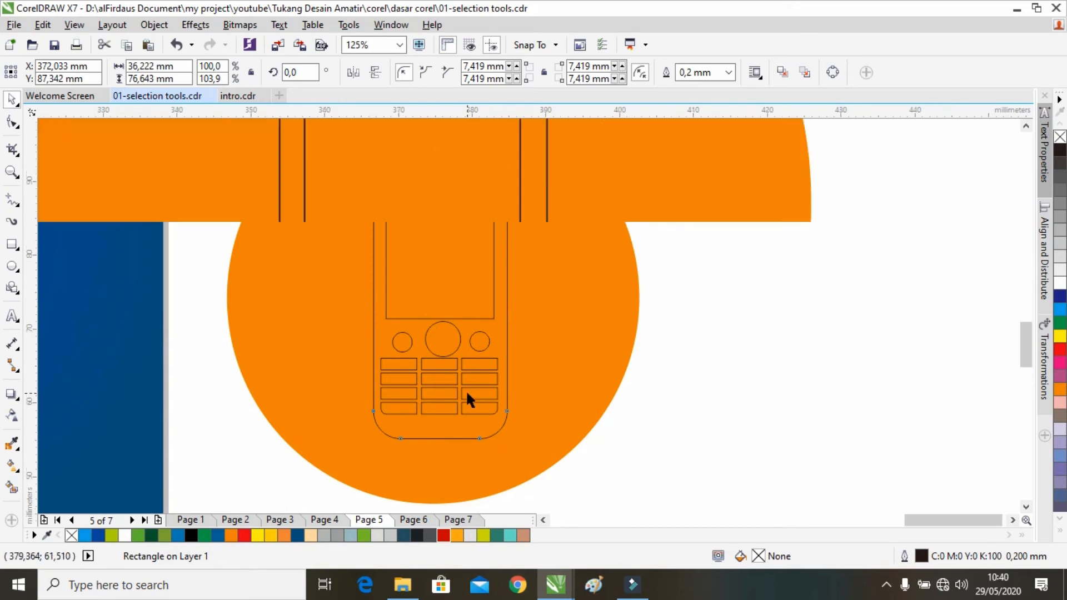
key("Escape")
left_click_drag(484, 333, 487, 354)
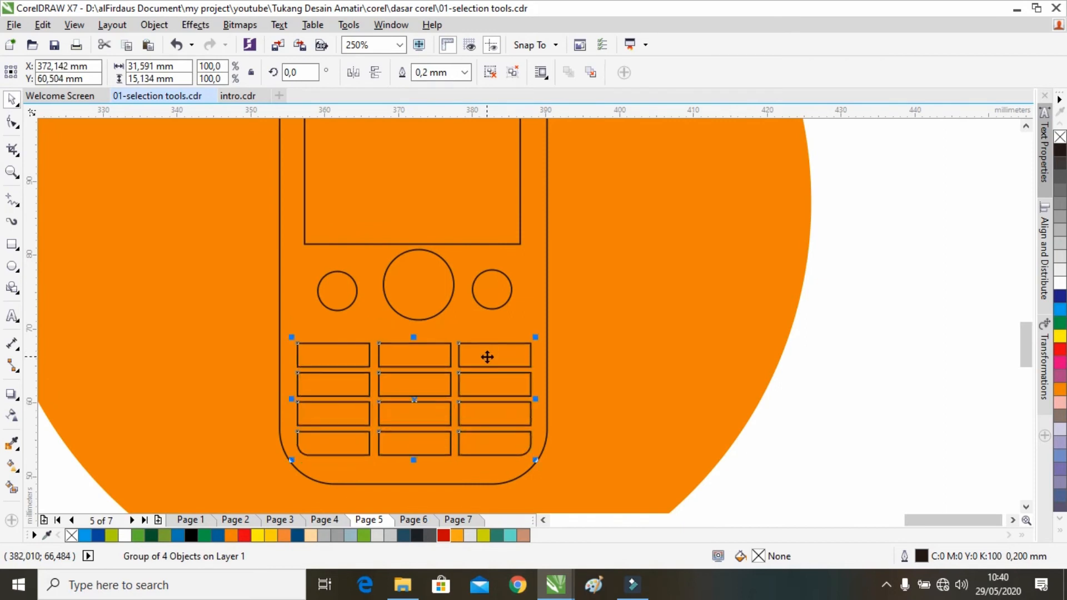
left_click_drag(430, 279, 426, 290)
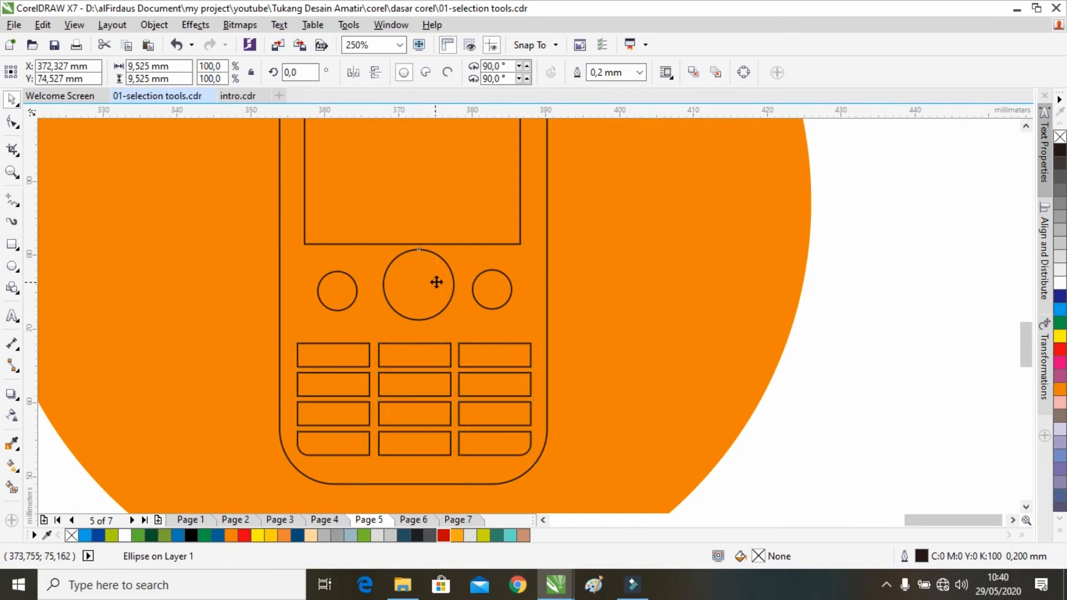
Align and group the two small side buttons at equal height, and centre them level with the large navigation button
left_click(492, 289)
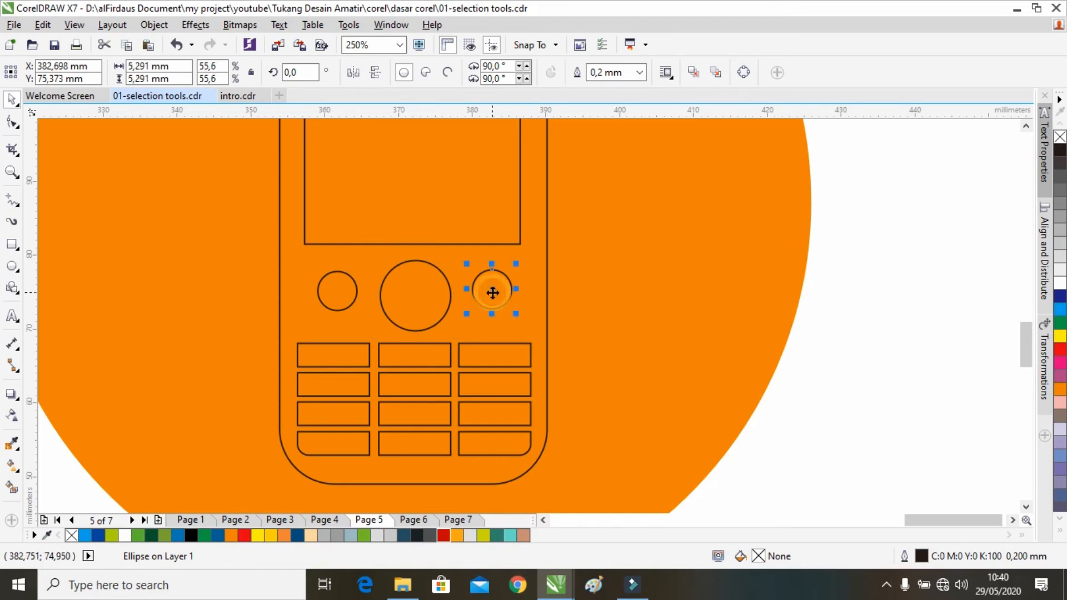
left_click(338, 294, "shift")
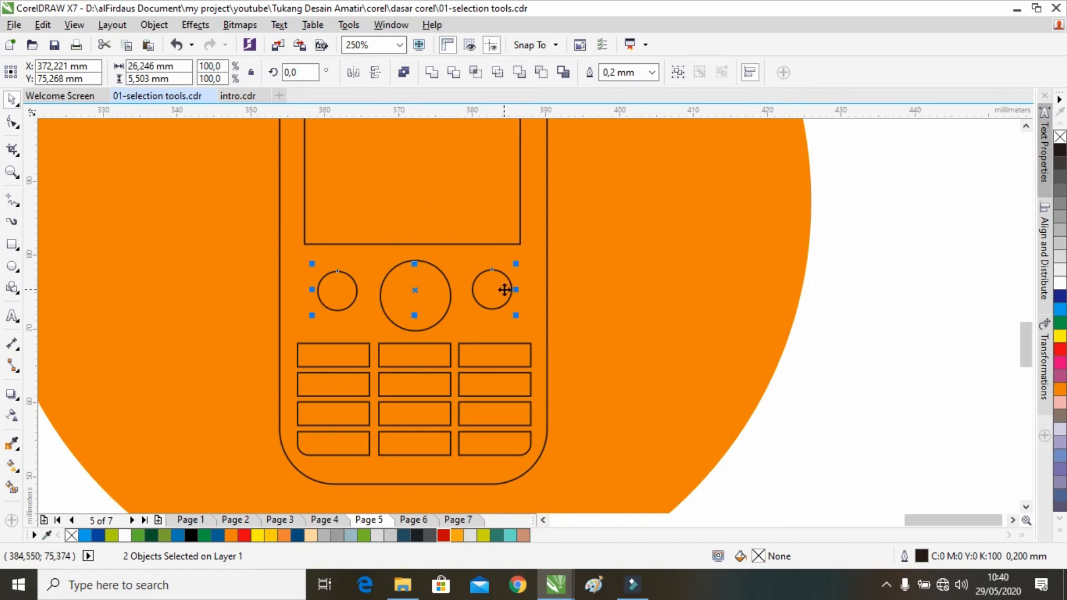
left_click_drag(504, 290, 504, 291)
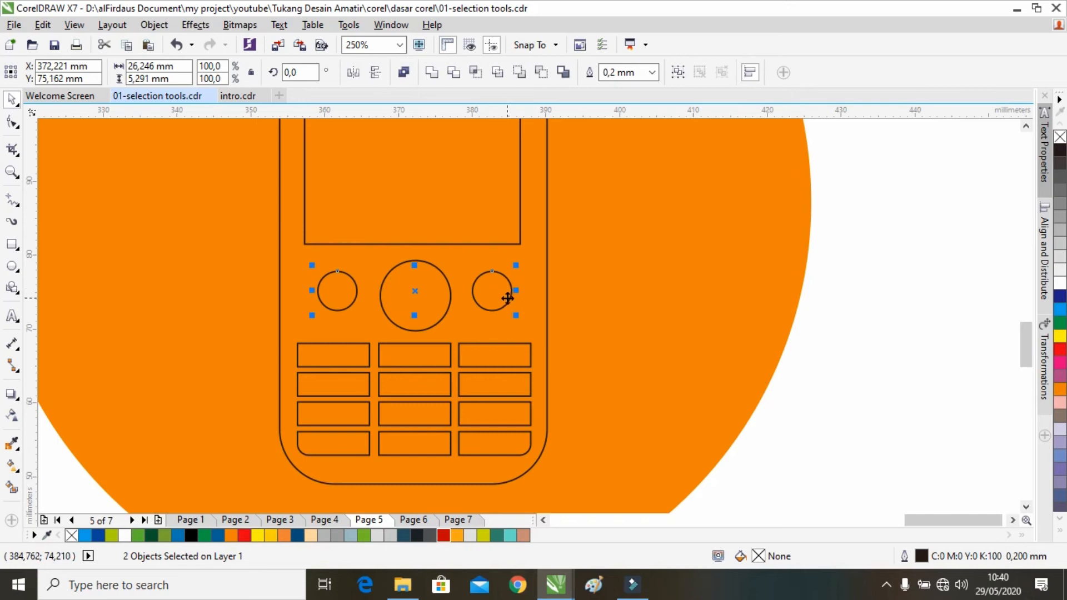
left_click(679, 72)
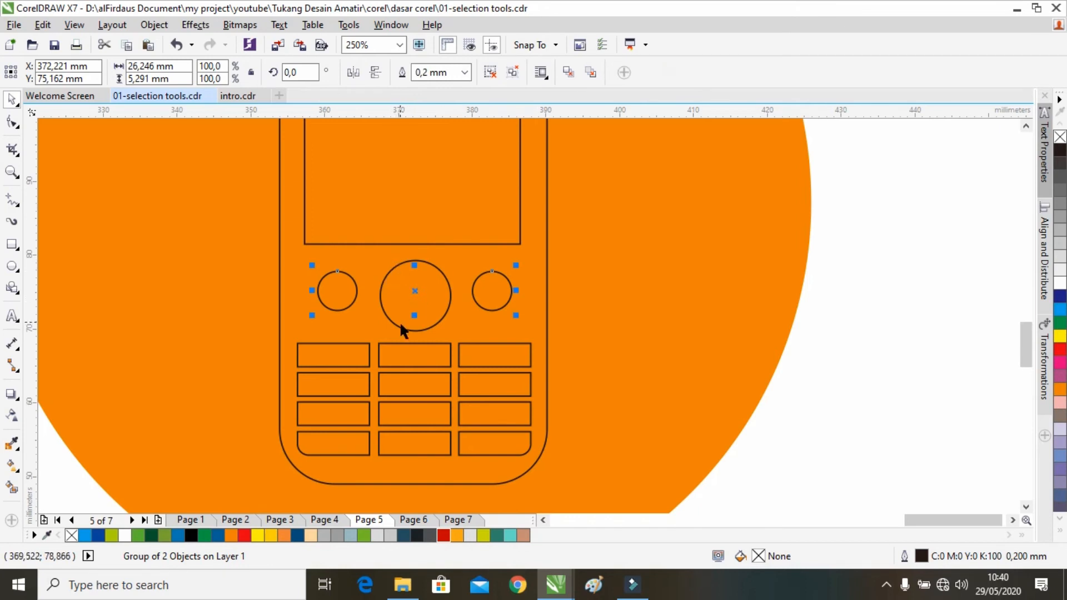
left_click(401, 259, "shift")
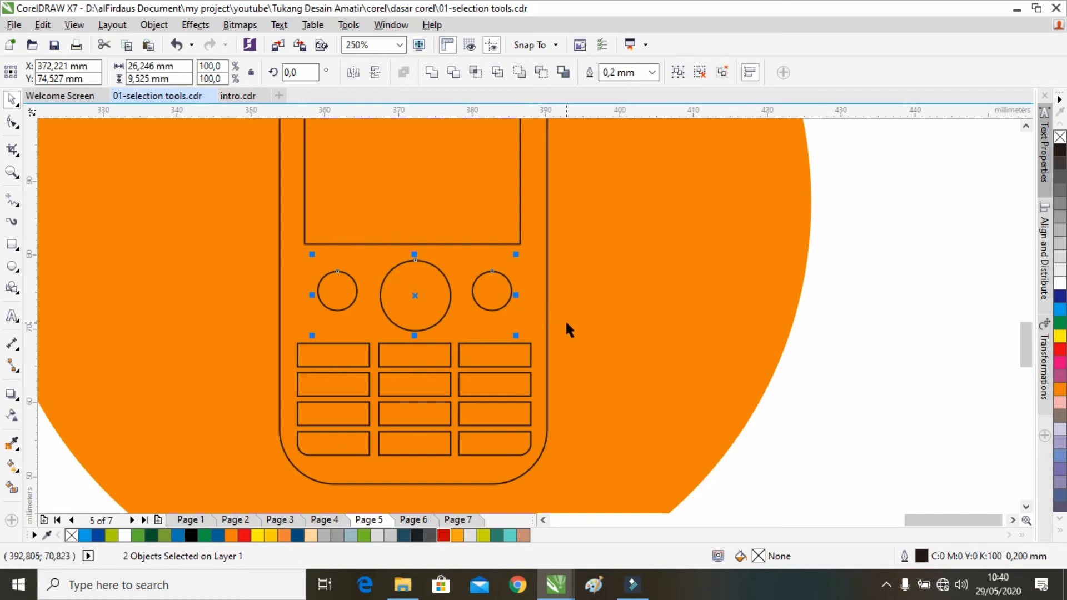
key("e")
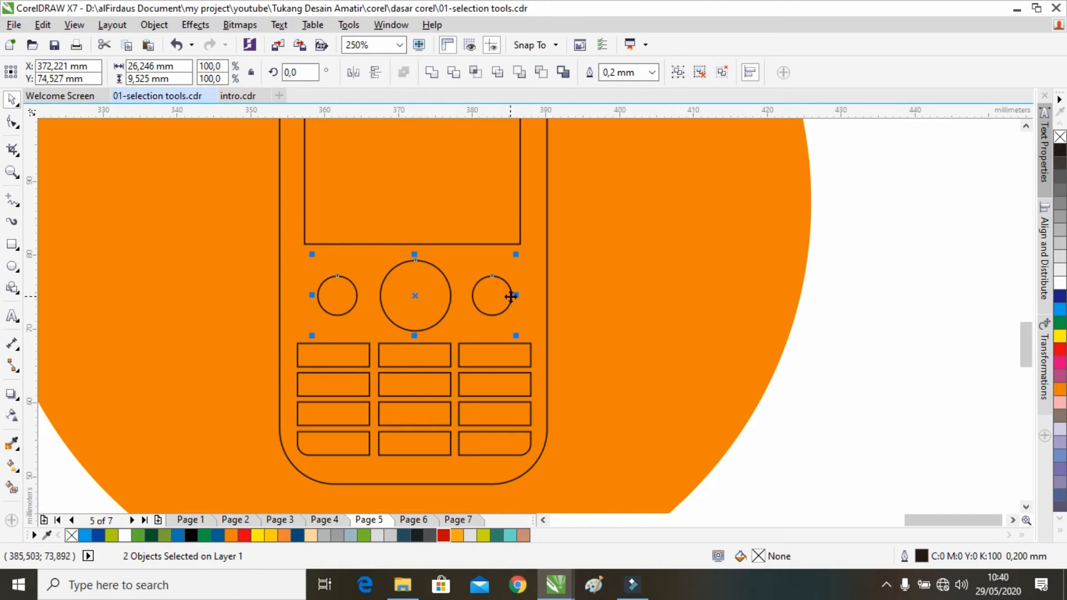
scroll(531, 306, "down", 2)
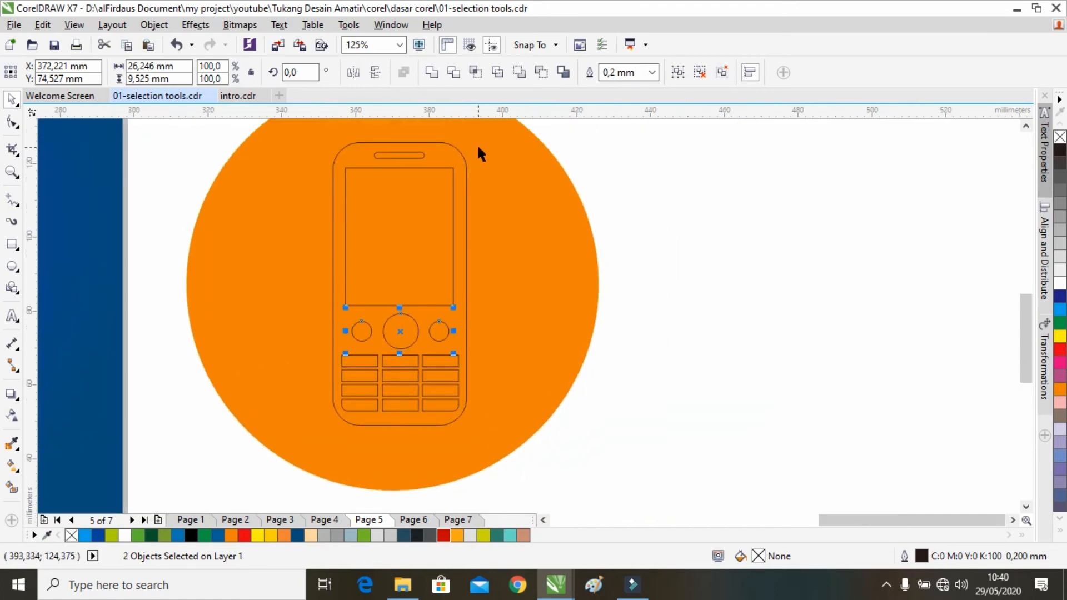
left_click_drag(490, 132, 337, 413)
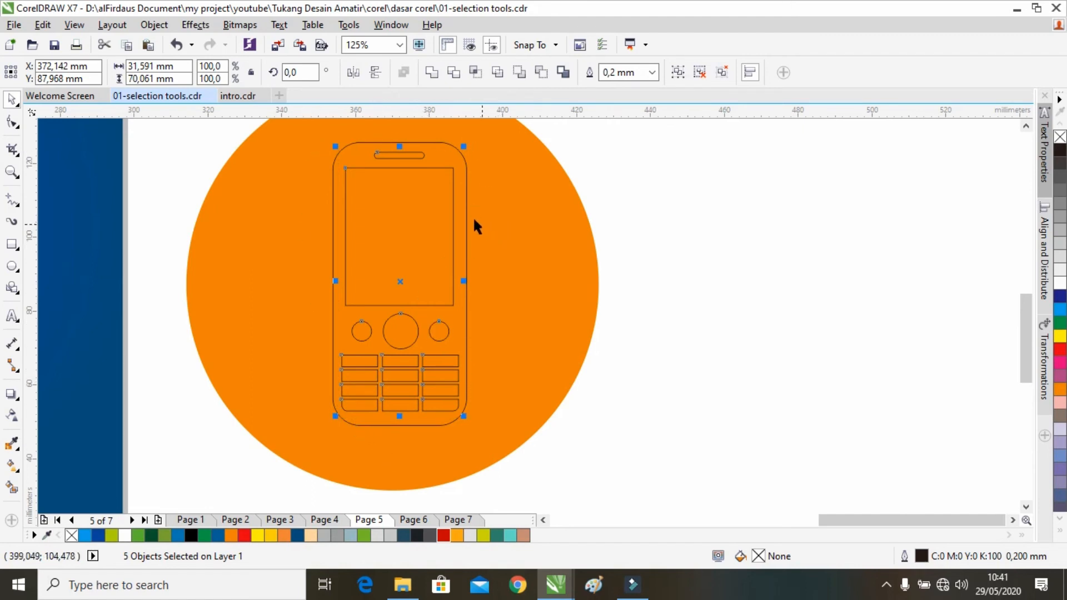
left_click(465, 161, "shift")
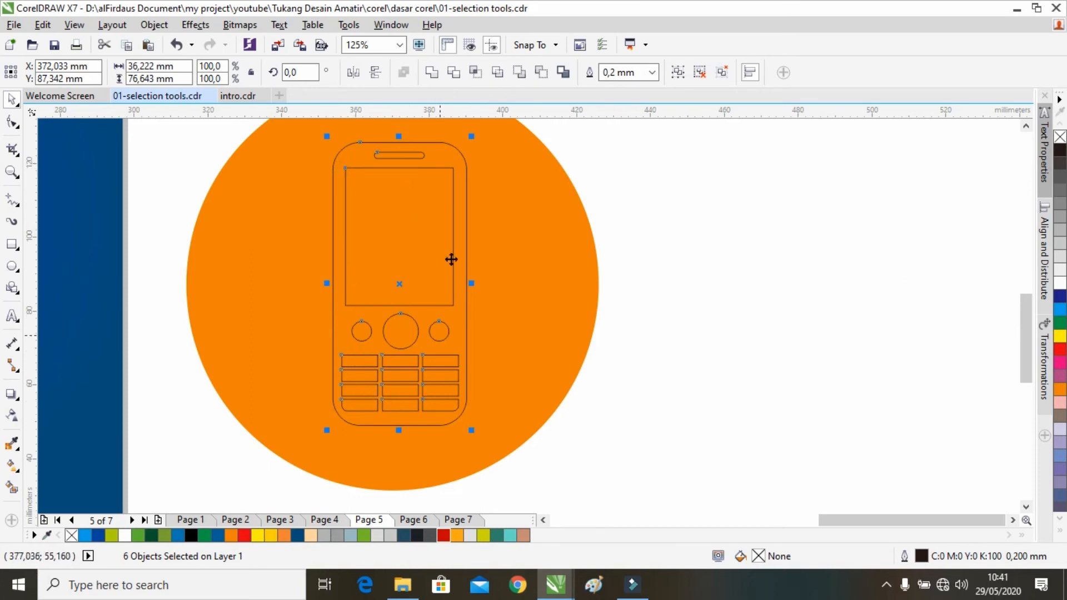
left_click(490, 315)
Select all the phone's parts with the body outline last and align their centres vertically to the body
left_click_drag(479, 135, 338, 416)
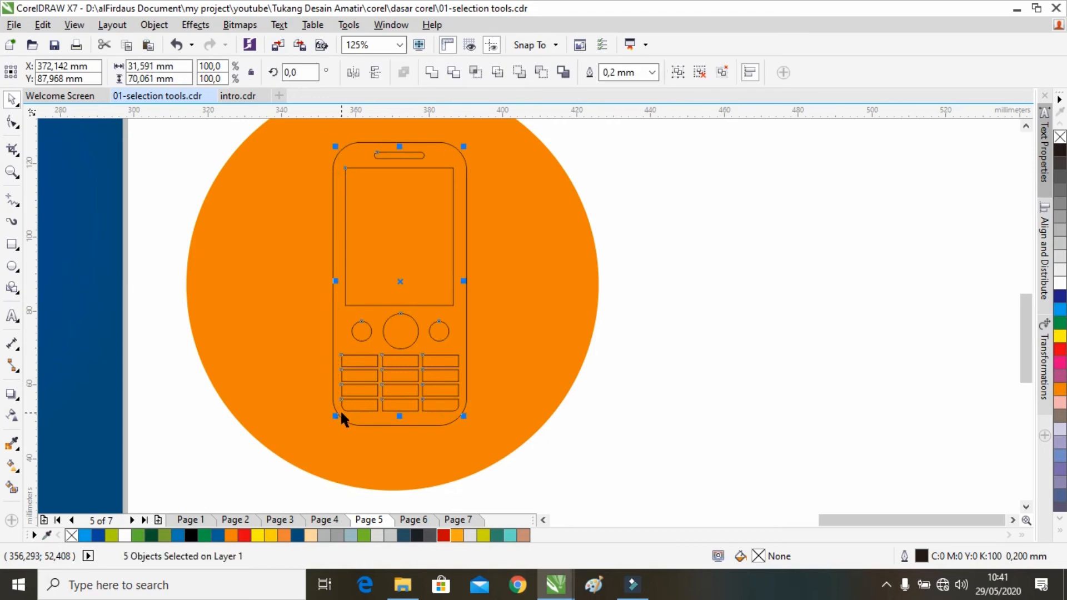
left_click(369, 425, "shift")
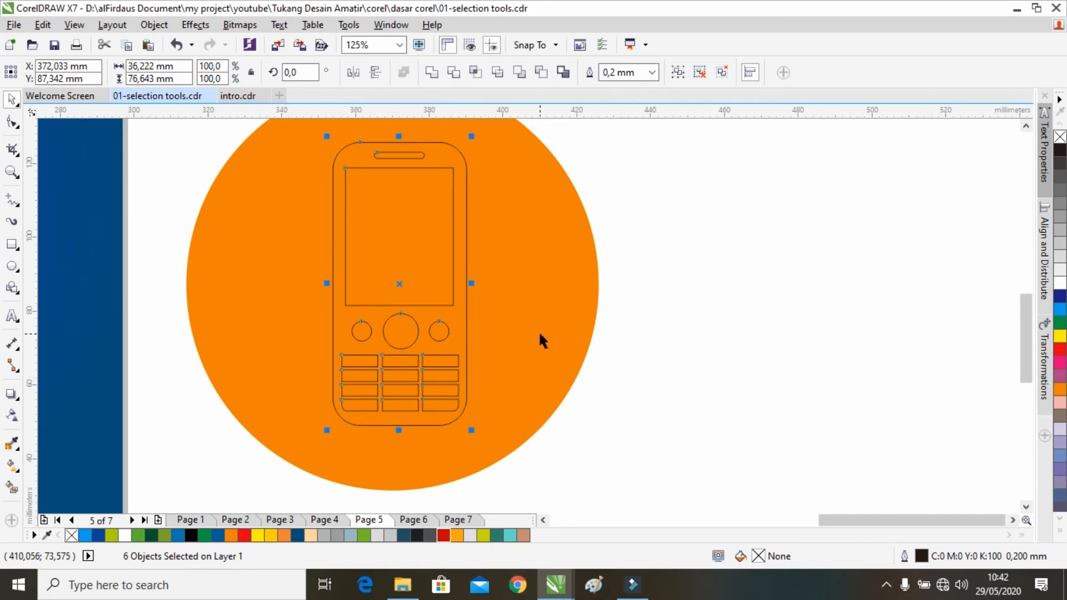
scroll(371, 235, "up", 1)
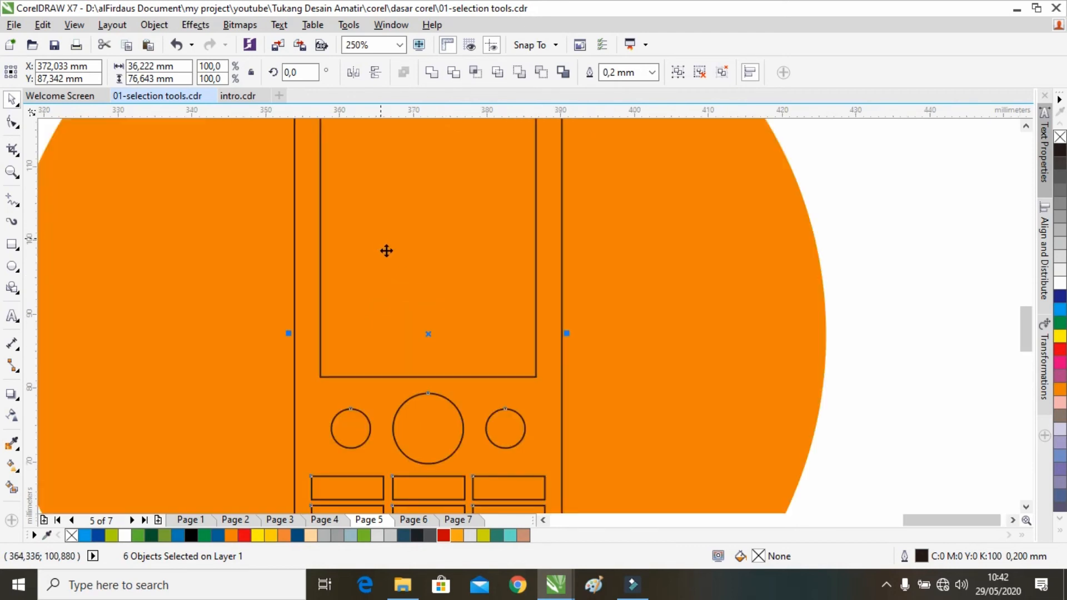
scroll(385, 250, "down", 1)
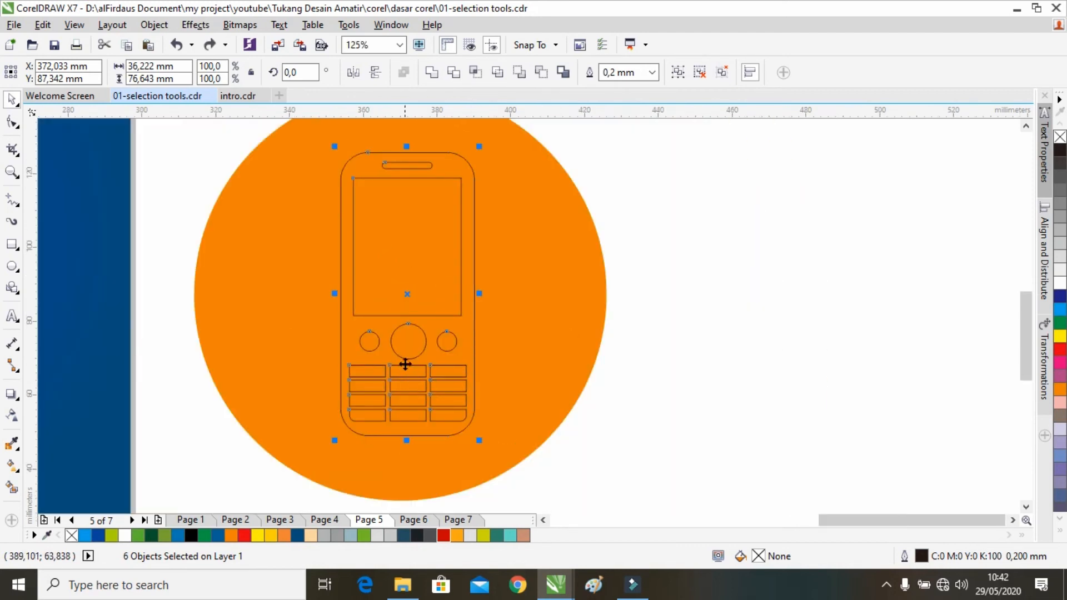
scroll(418, 355, "up", 1)
left_click_drag(420, 356, 440, 327)
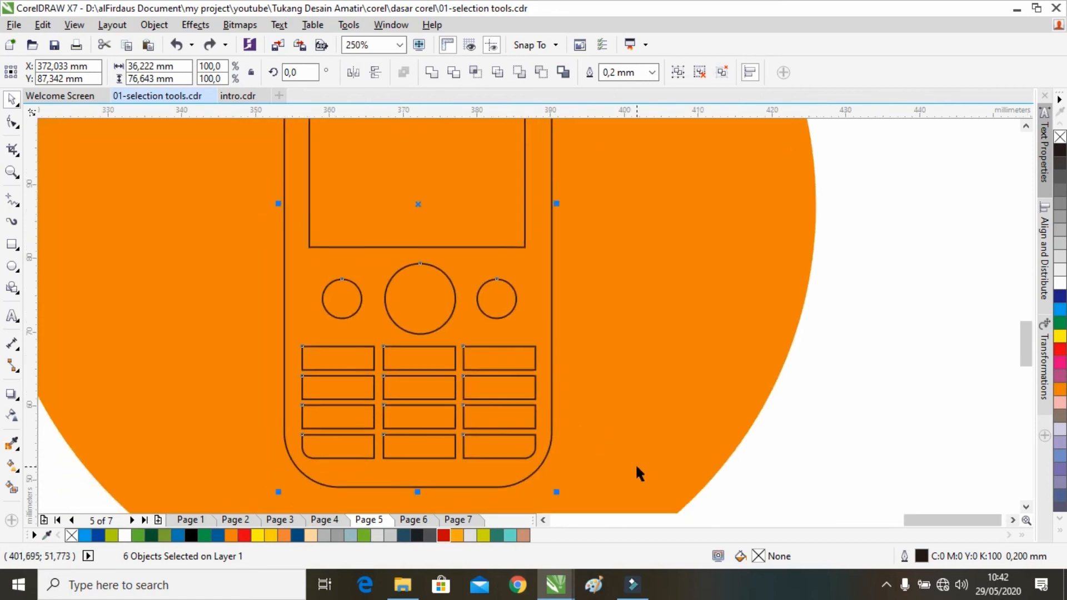
key("c")
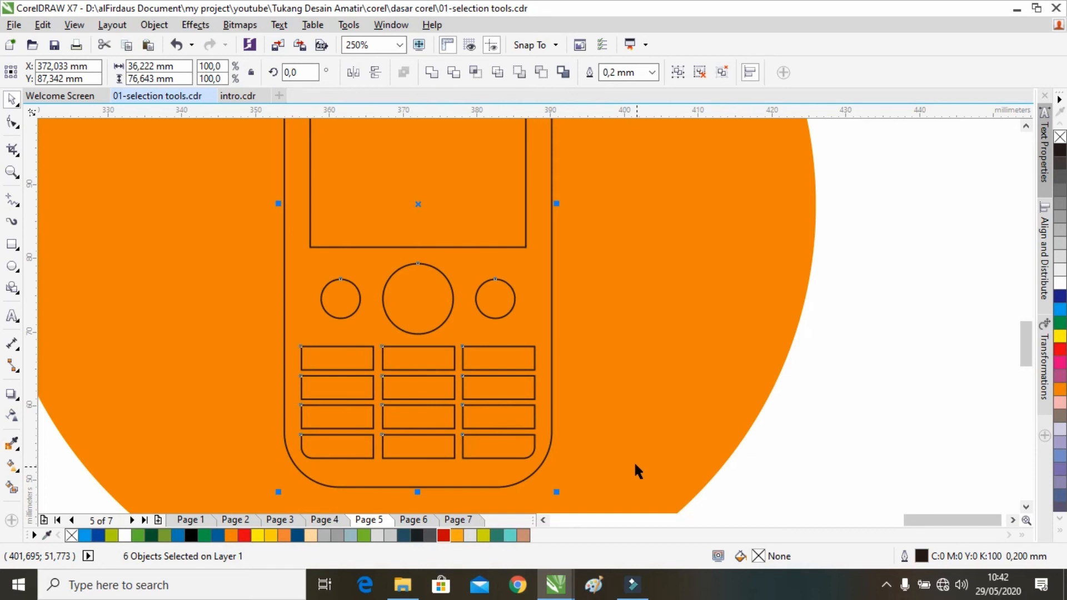
Sample the grey of the reference phone's body and fill the new phone's body with it
scroll(470, 330, "down", 1)
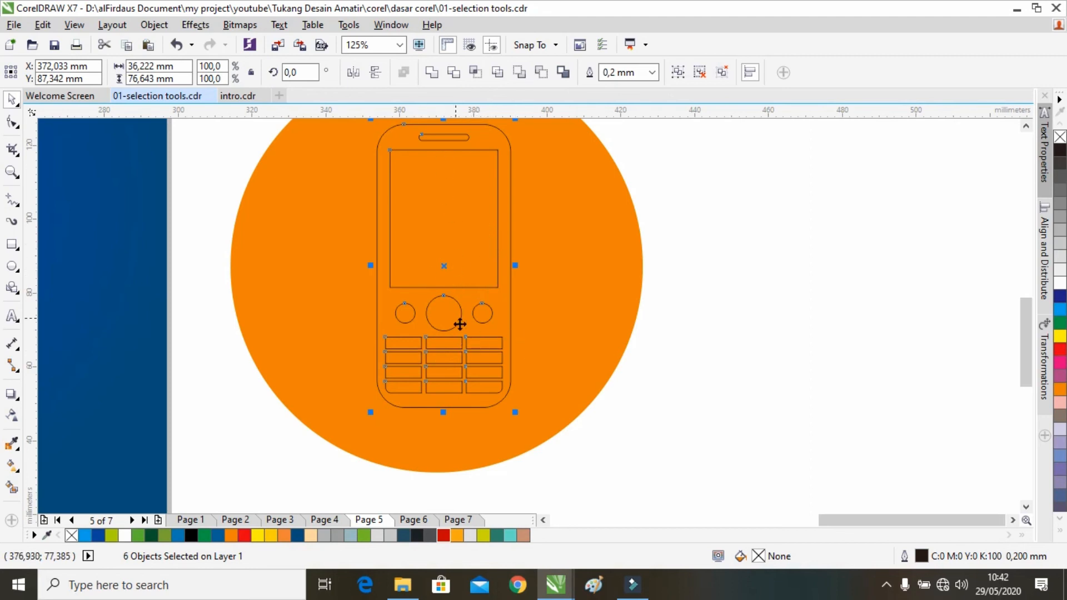
left_click_drag(495, 191, 471, 248)
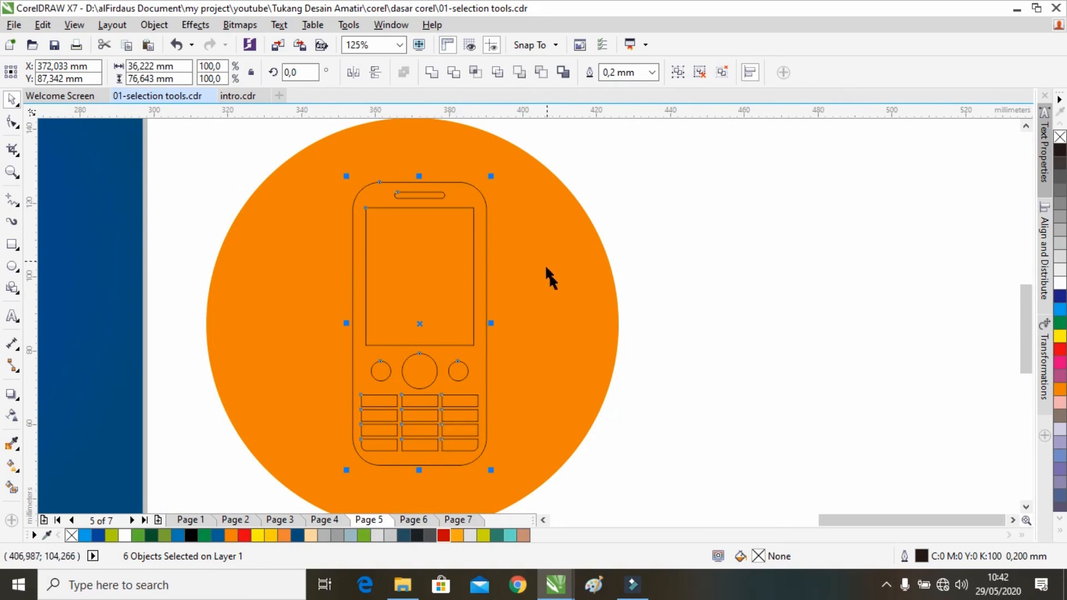
left_click_drag(514, 298, 499, 279)
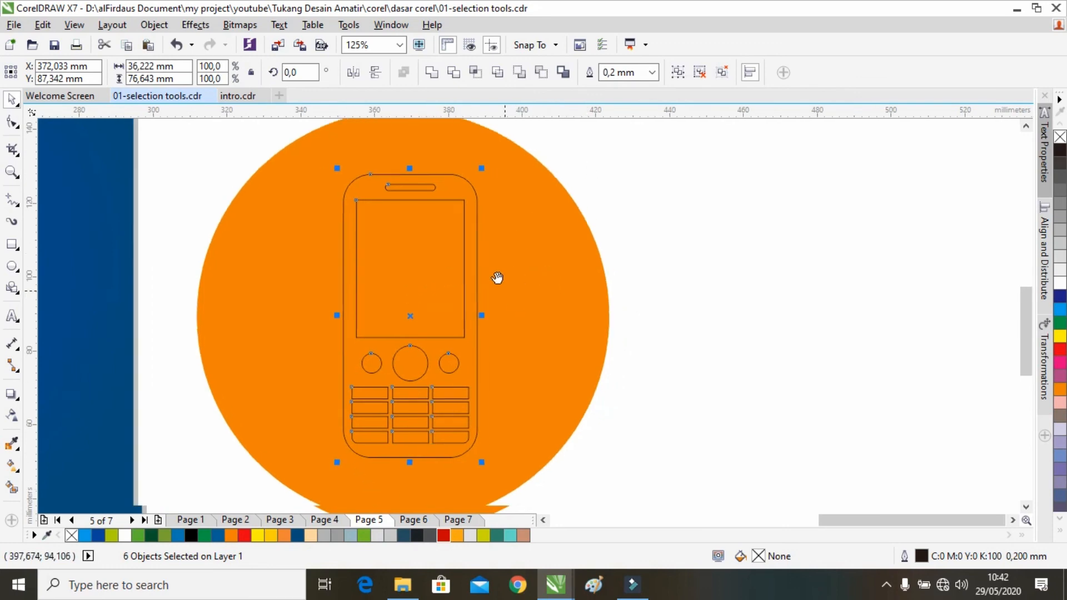
left_click(643, 255)
scroll(611, 286, "down", 2)
left_click_drag(606, 294, 702, 285)
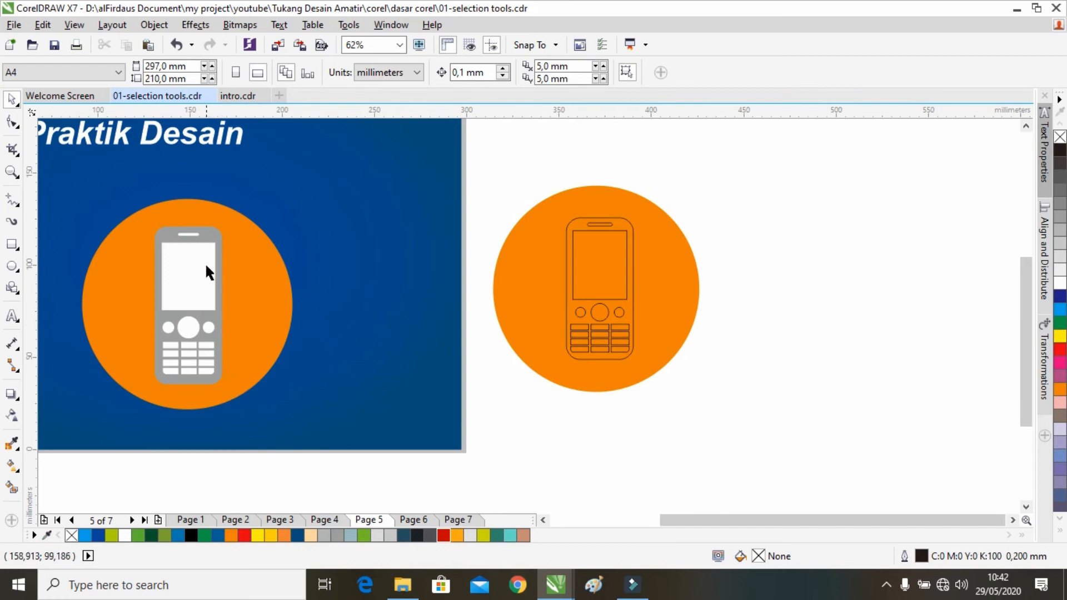
left_click(11, 444)
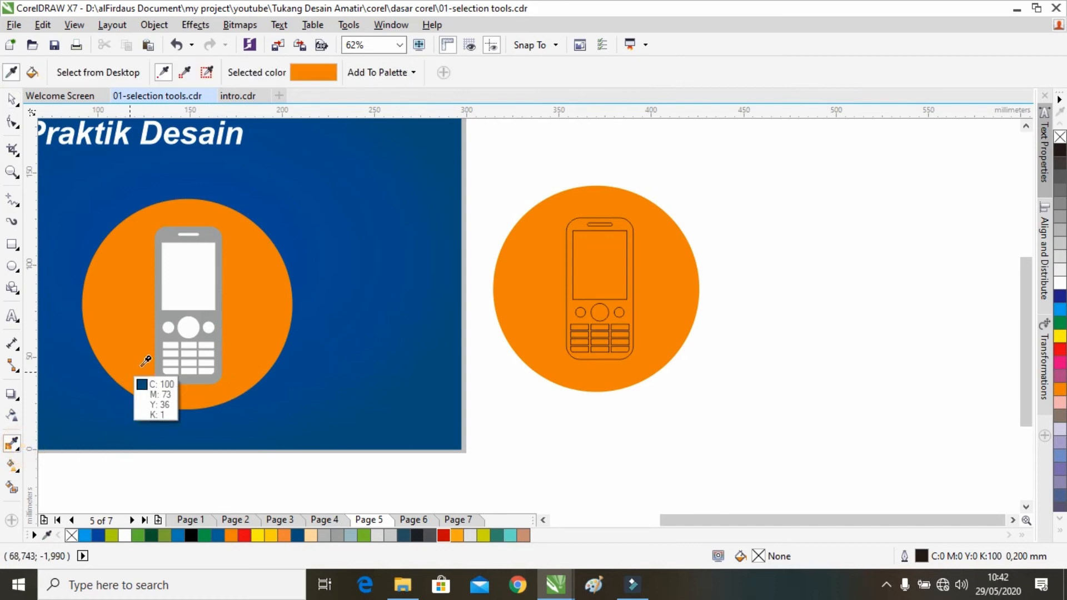
left_click(219, 317)
scroll(669, 295, "up", 2)
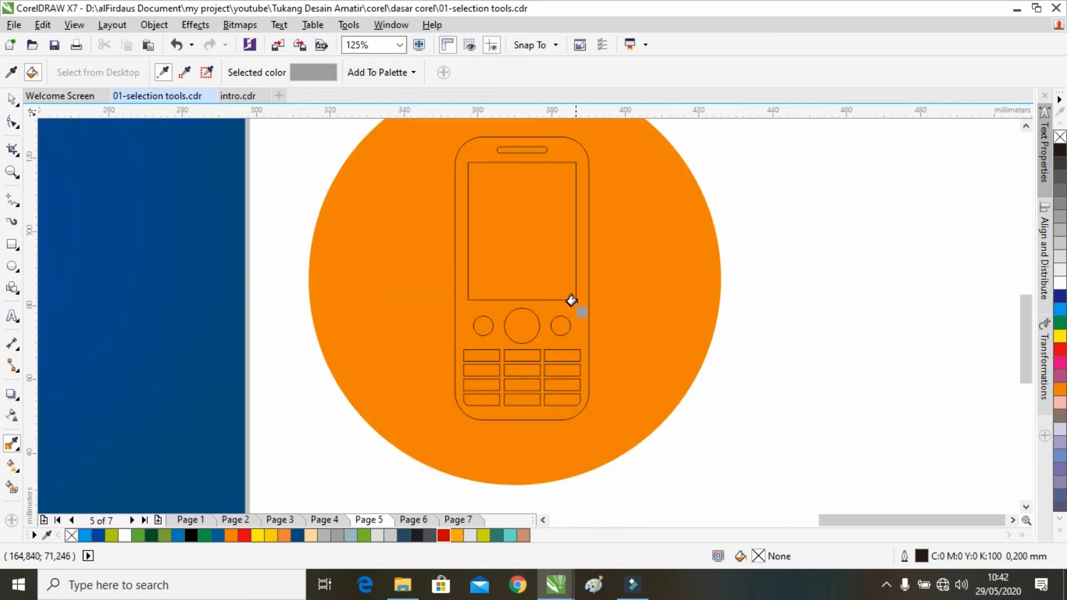
left_click(568, 306)
Sample the white of the reference phone's screen and fill the new phone's screen with it
scroll(580, 313, "down", 2)
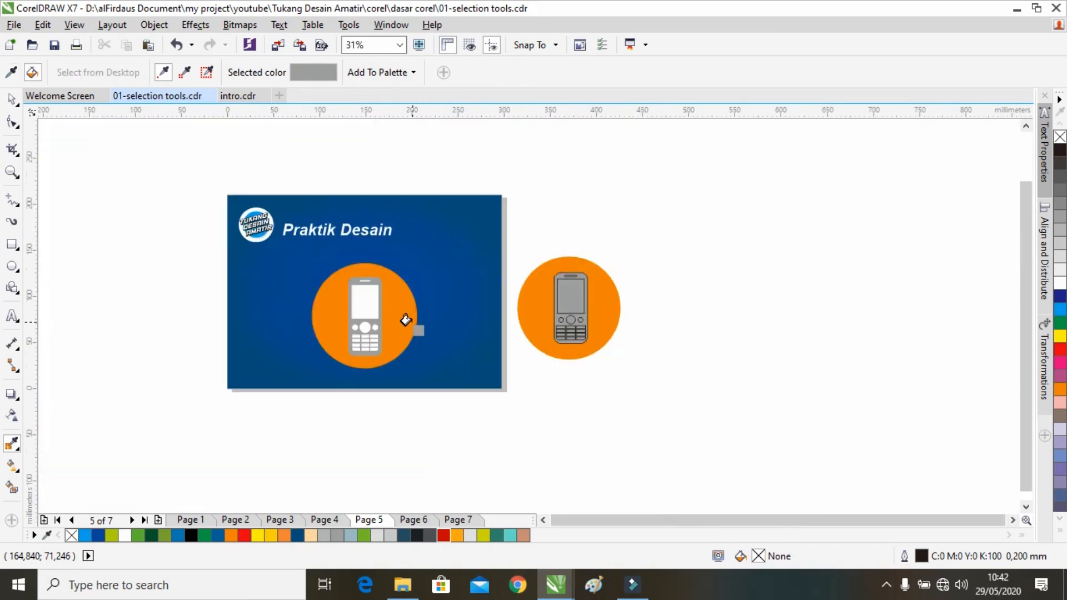
left_click(11, 72)
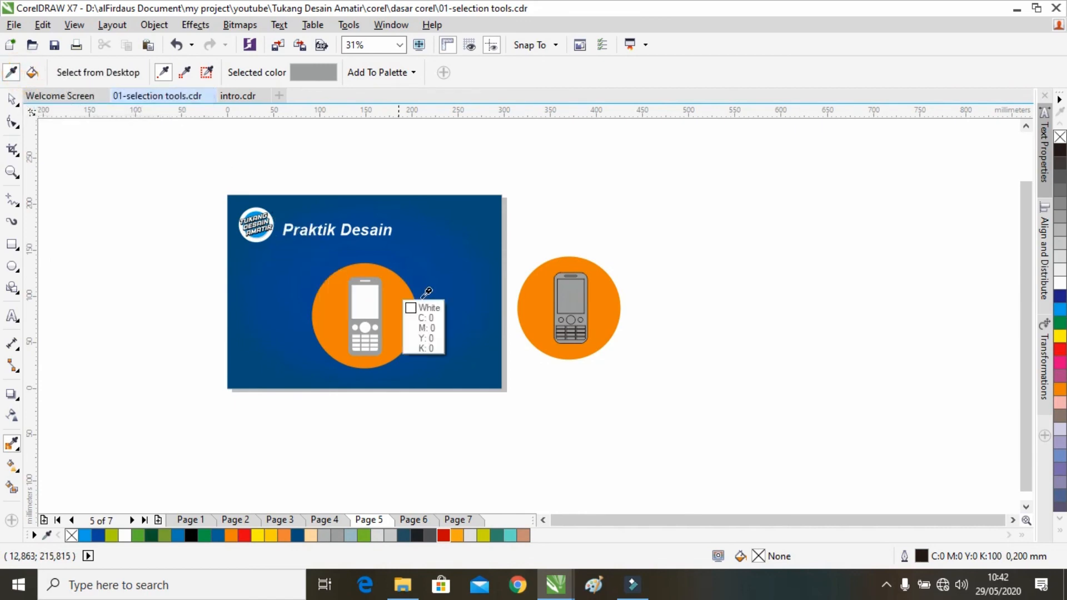
scroll(367, 279, "up", 1)
left_click(358, 302)
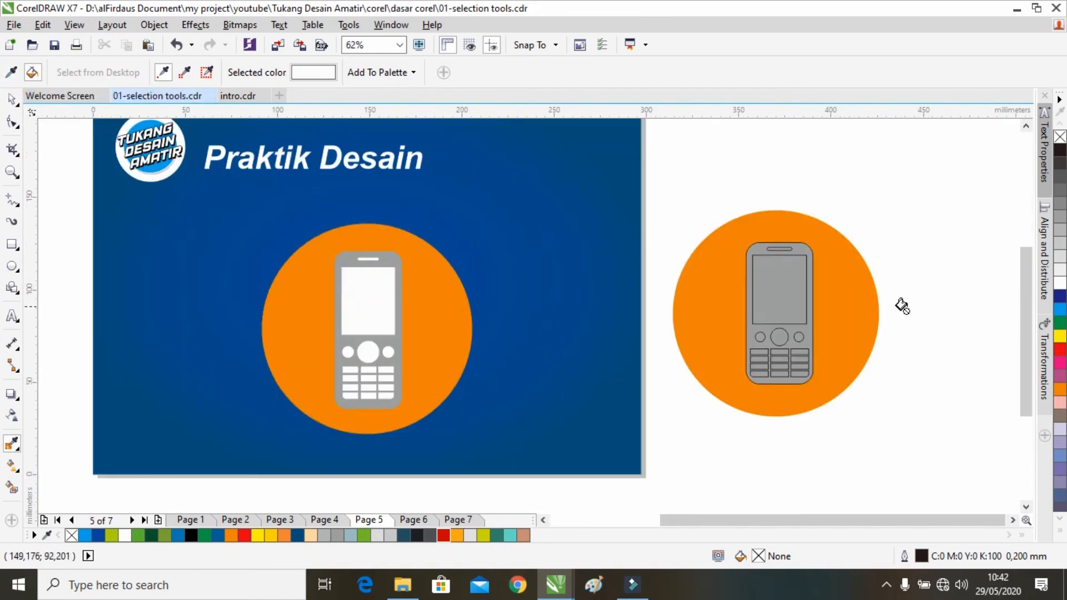
left_click(793, 281)
Fill the round navigation button and both small side buttons with the sampled white
scroll(778, 336, "up", 1)
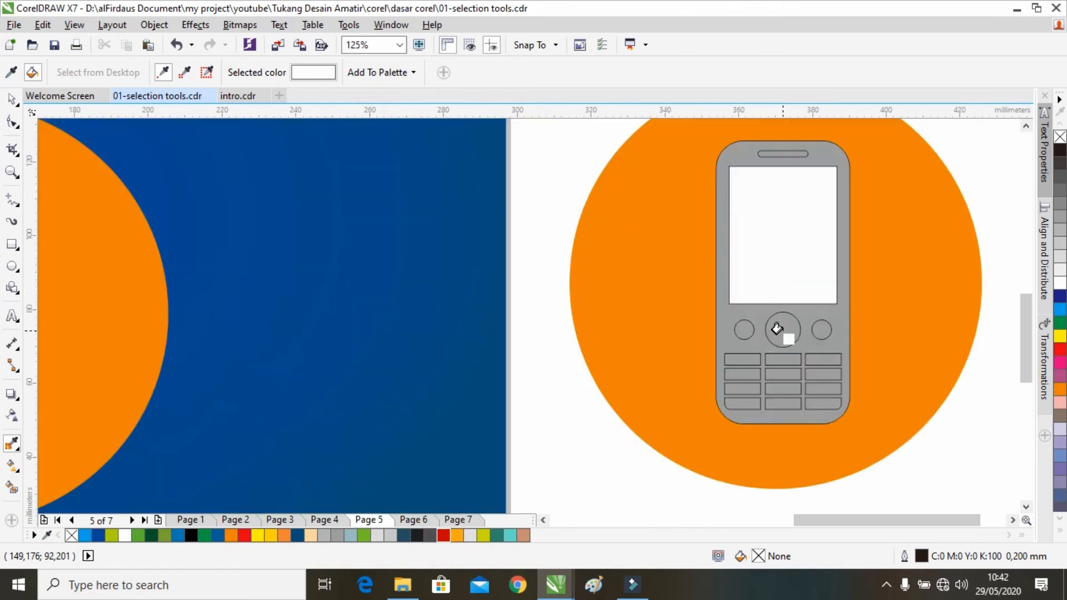
left_click(785, 331)
left_click(815, 329)
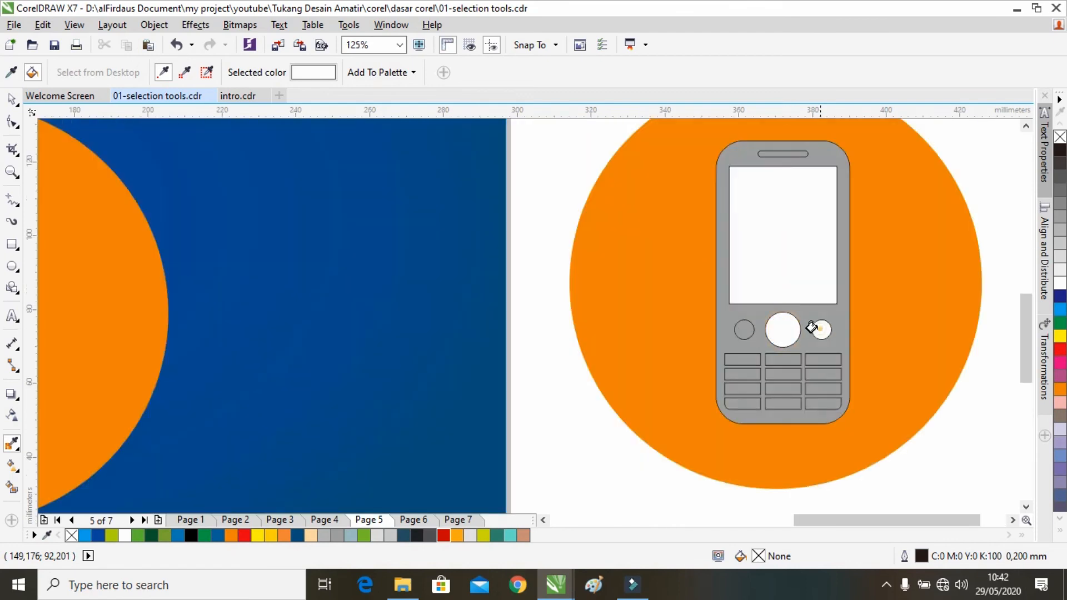
left_click(740, 330)
Fill all the keys of the keypad group and the speaker slot above the screen with White
left_click(743, 357)
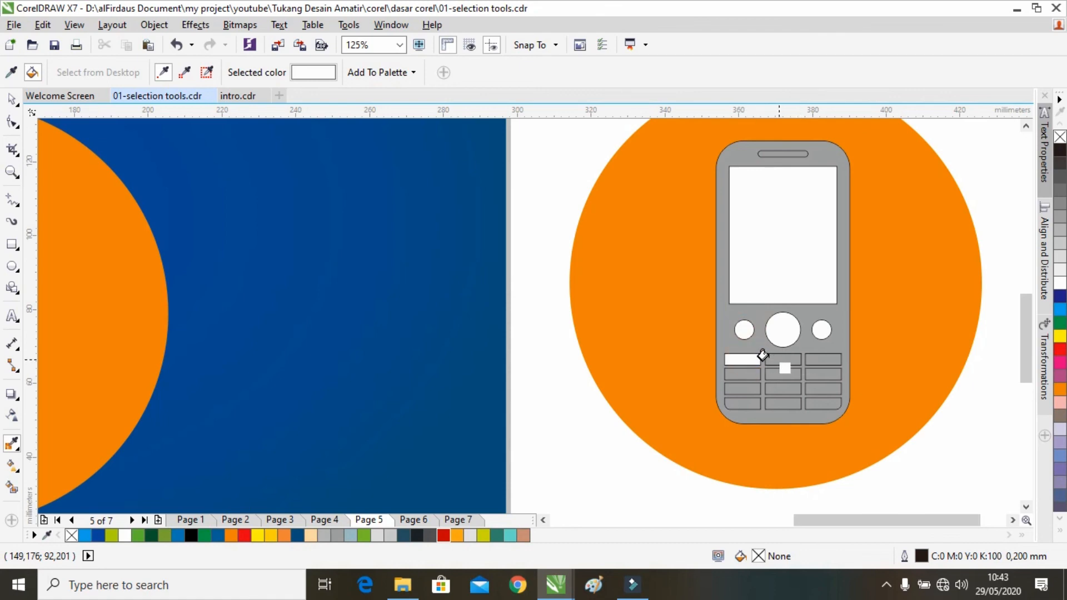
left_click(9, 103)
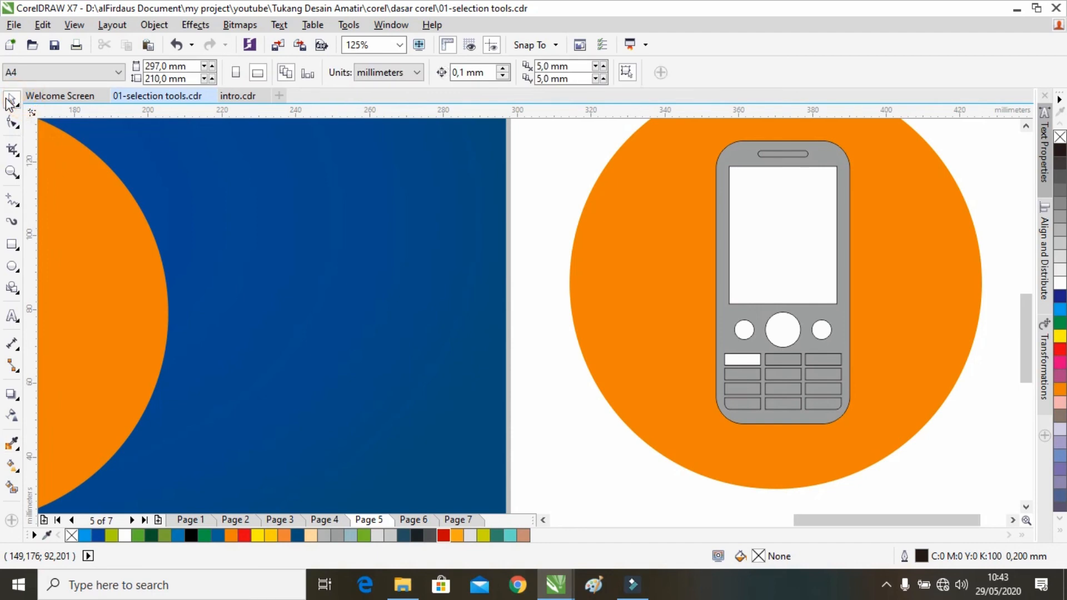
left_click(835, 355)
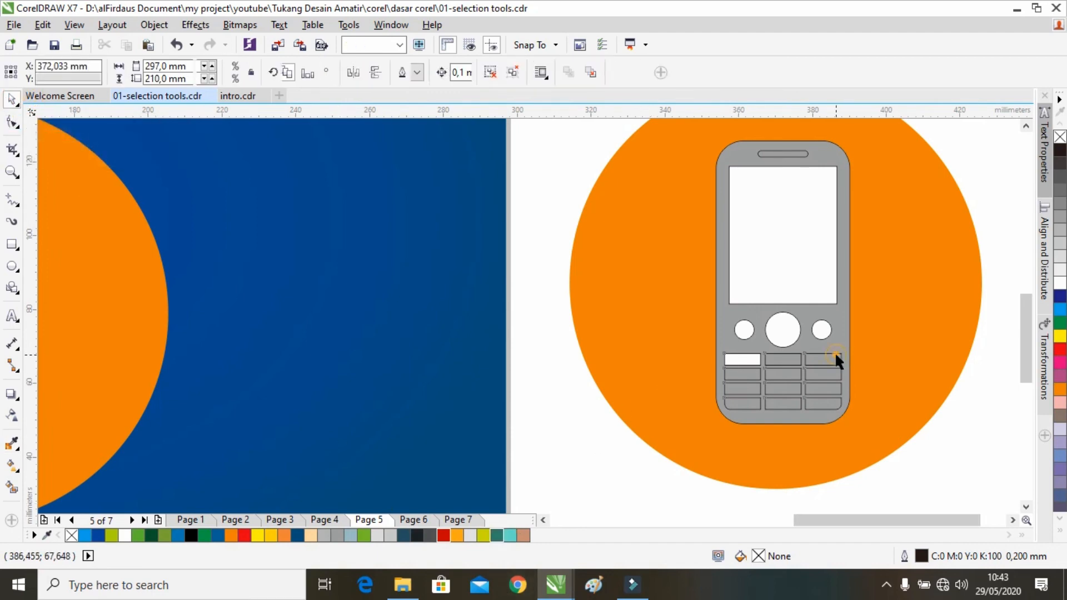
scroll(872, 369, "right", 2)
left_click_drag(914, 348, 603, 417)
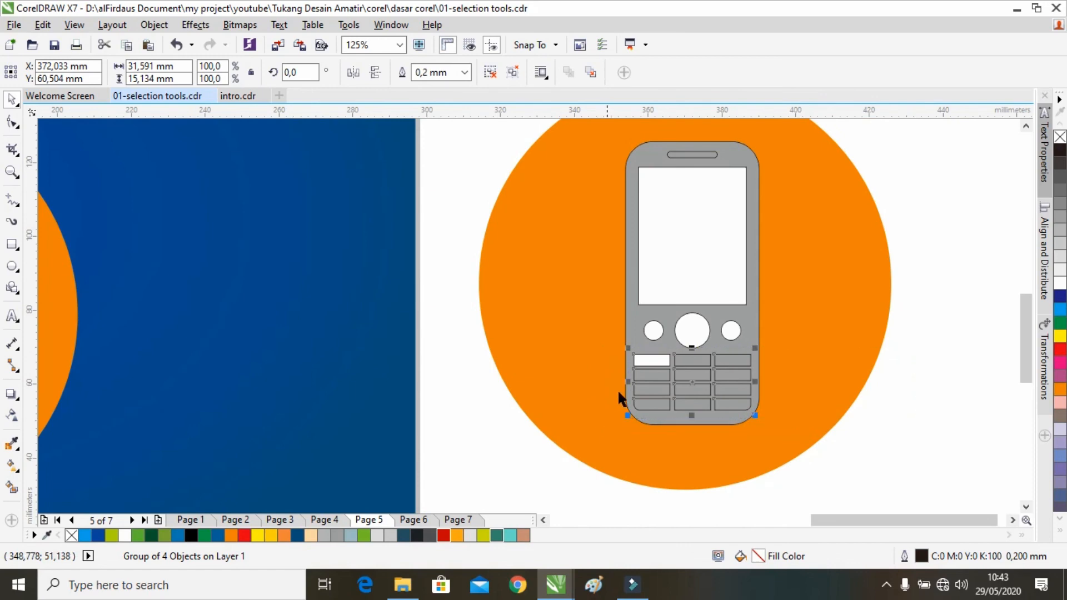
left_click(689, 161, "shift")
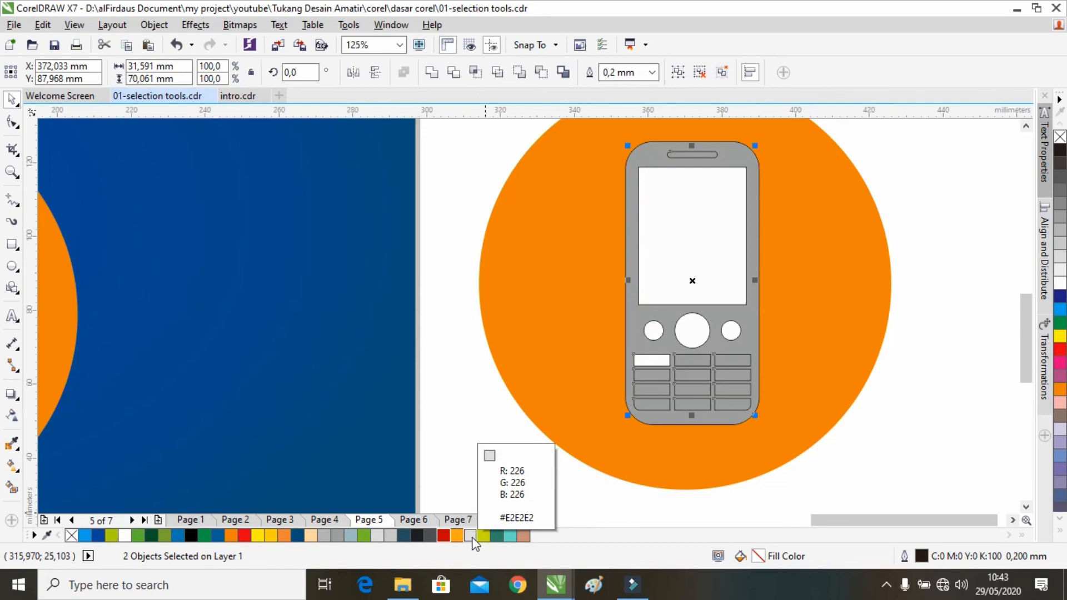
left_click(129, 535)
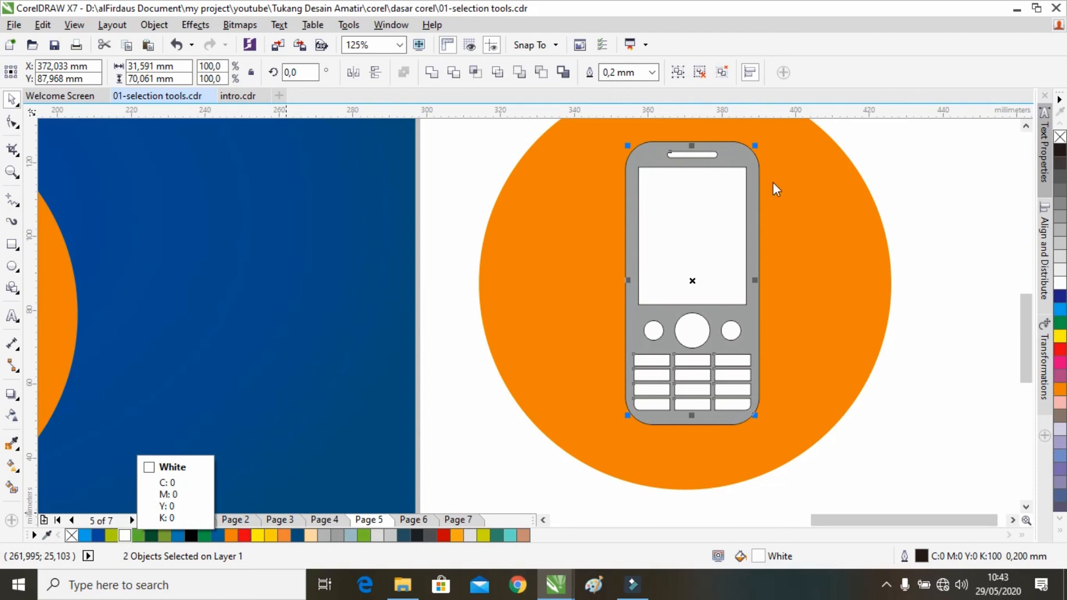
Remove the outlines from all parts of the new phone on the orange circle beside the page
left_click_drag(750, 341, 598, 337)
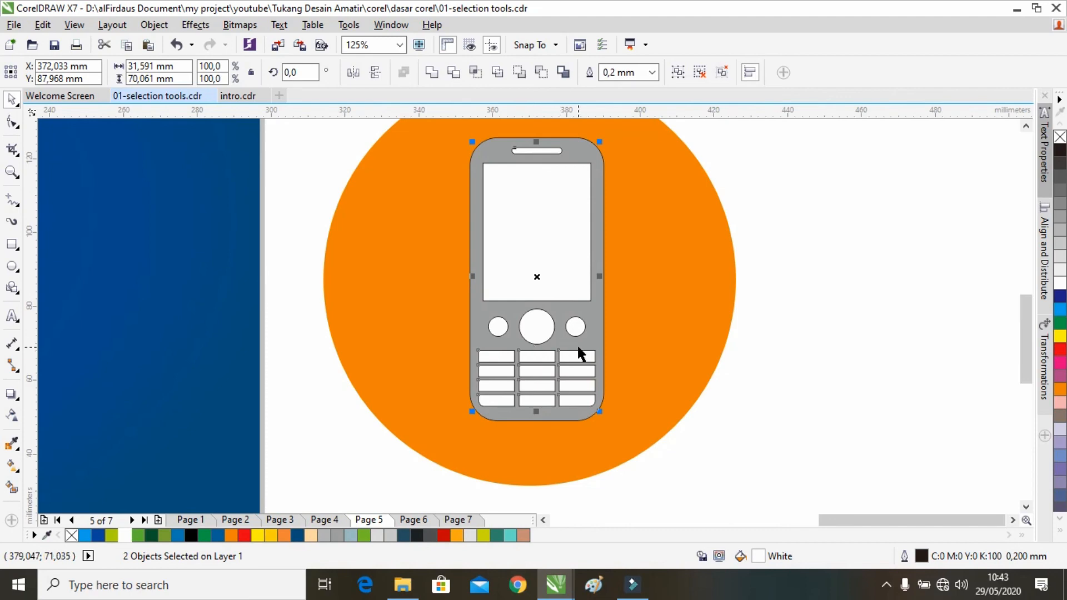
scroll(577, 348, "down", 3)
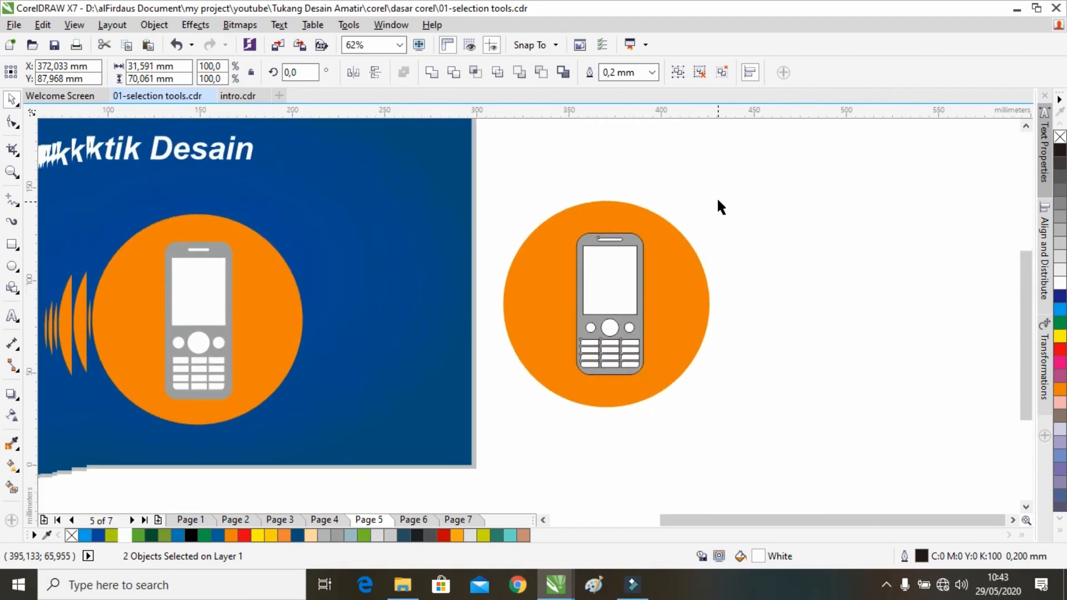
left_click(716, 198)
left_click_drag(757, 198, 549, 378)
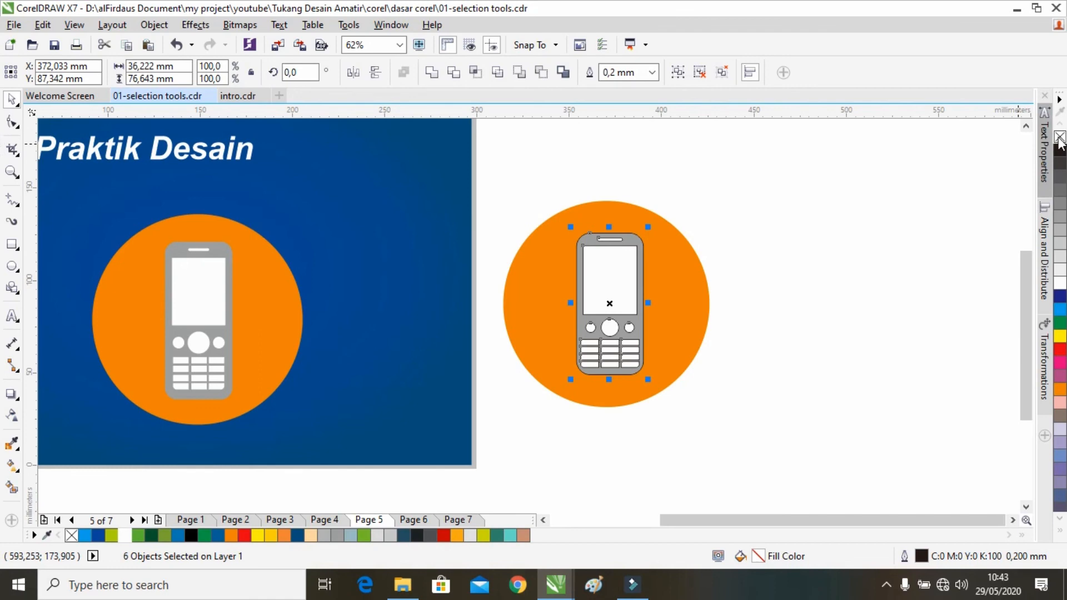
right_click(1059, 137)
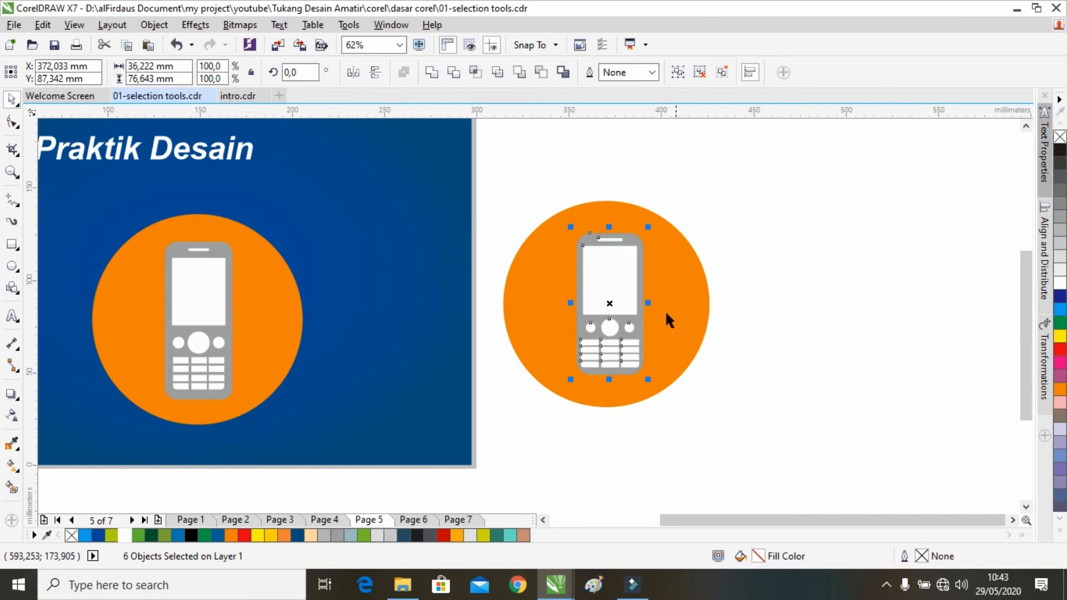
scroll(638, 319, "up", 1)
scroll(572, 305, "down", 1)
left_click(734, 293)
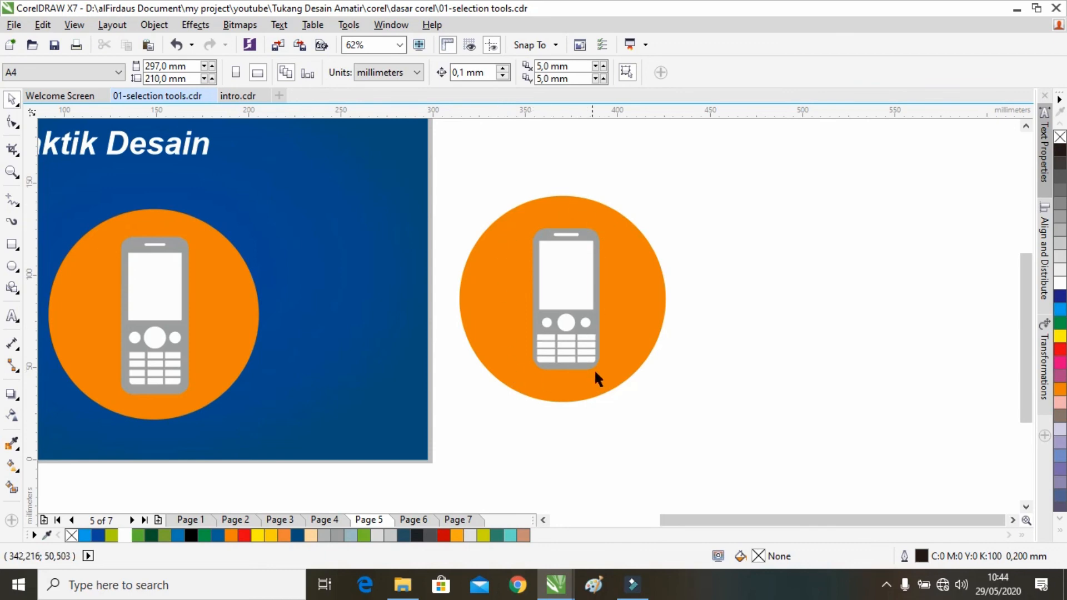
Unlock the orange circle behind the new phone
right_click(478, 251)
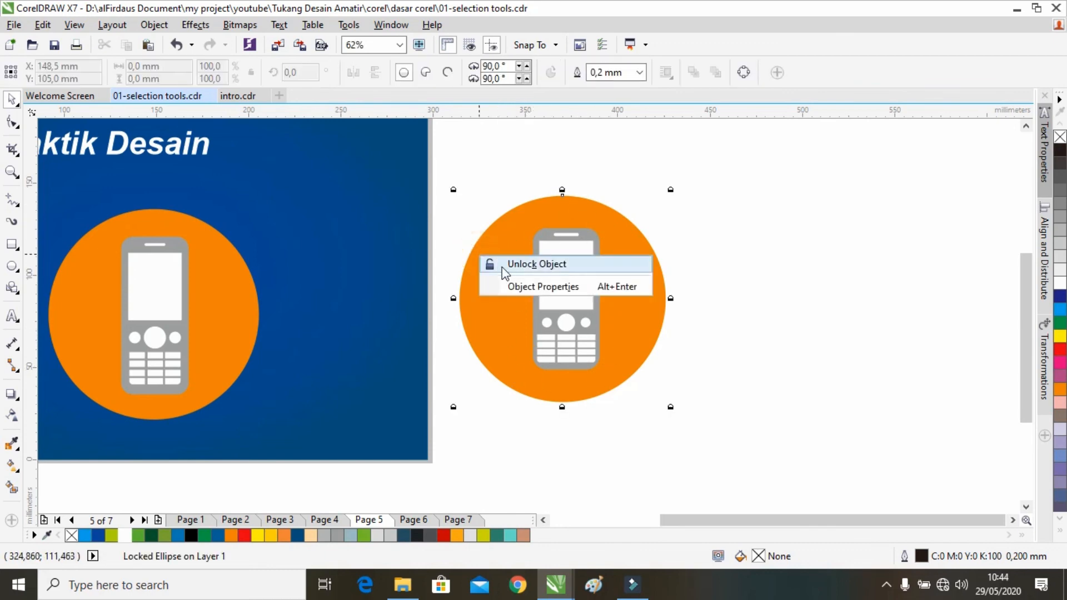
left_click(500, 264)
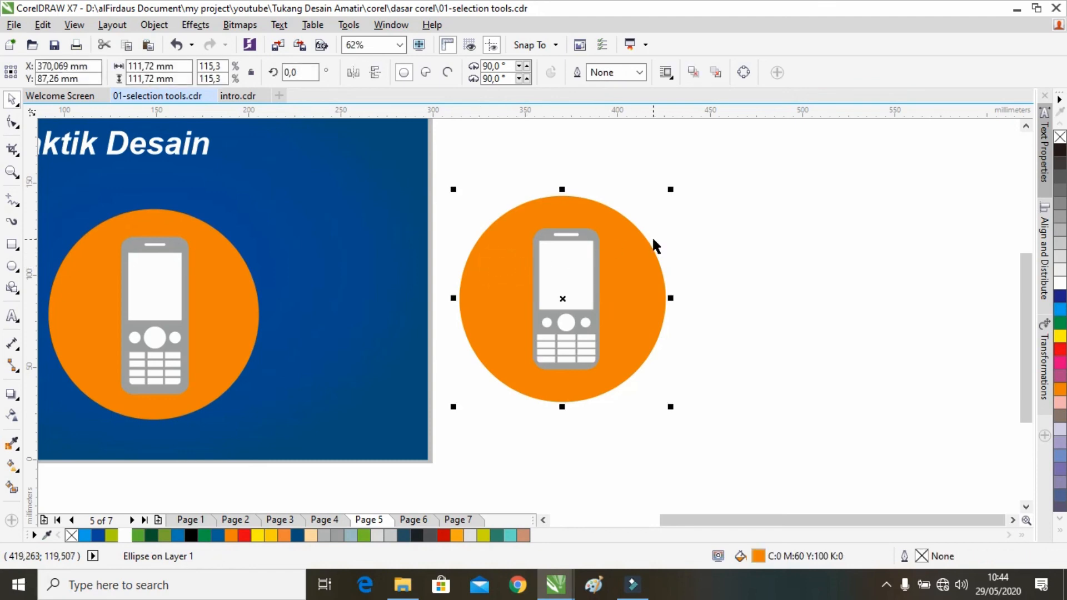
left_click(664, 222)
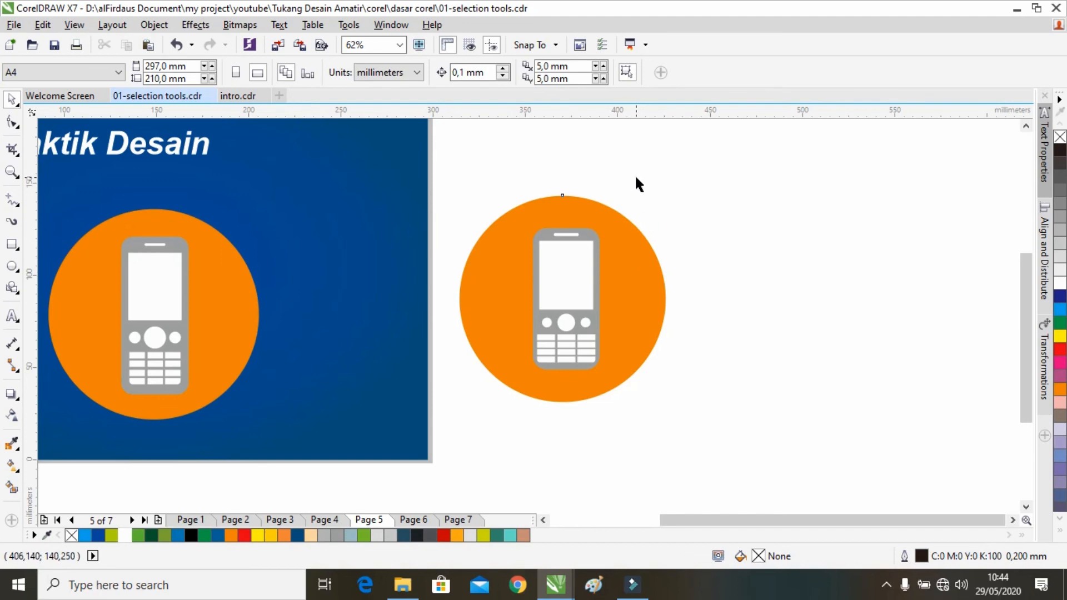
Group all the new phone's parts and centre the group on the orange circle
left_click_drag(636, 178, 507, 381)
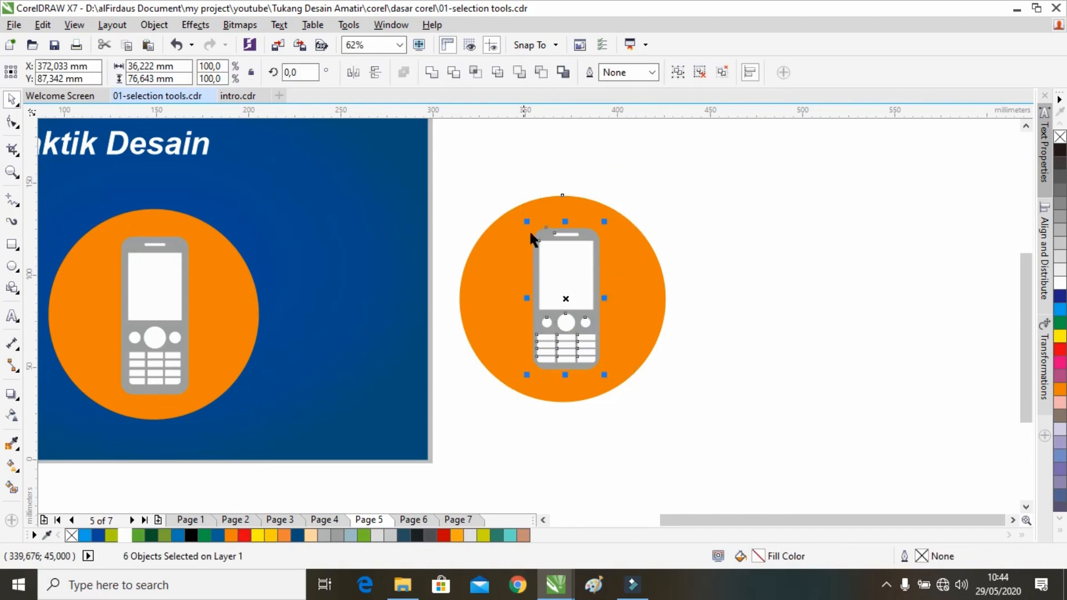
left_click(677, 72)
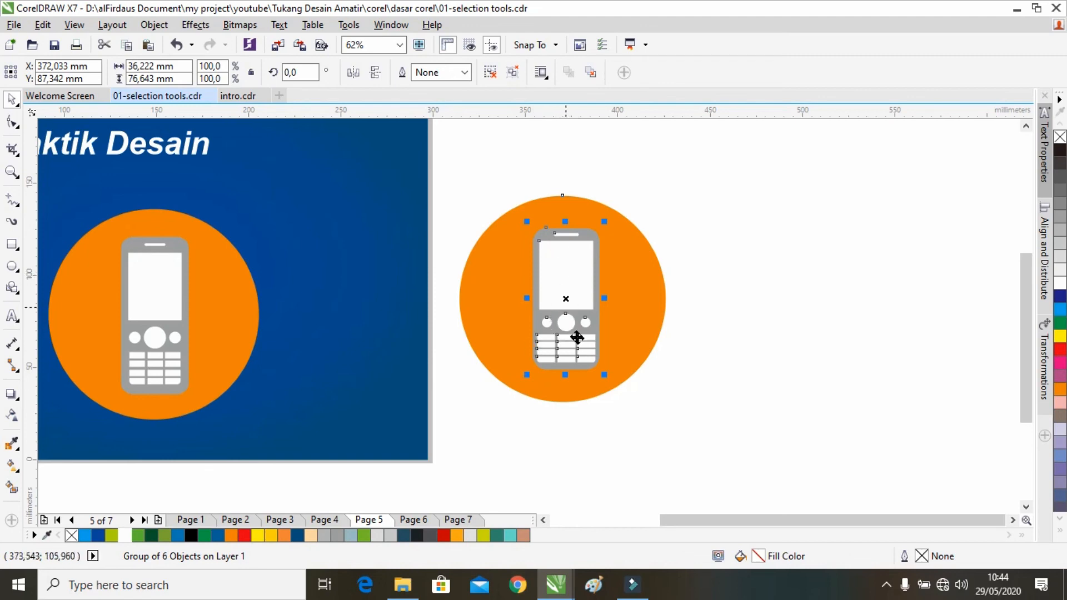
left_click(643, 269, "shift")
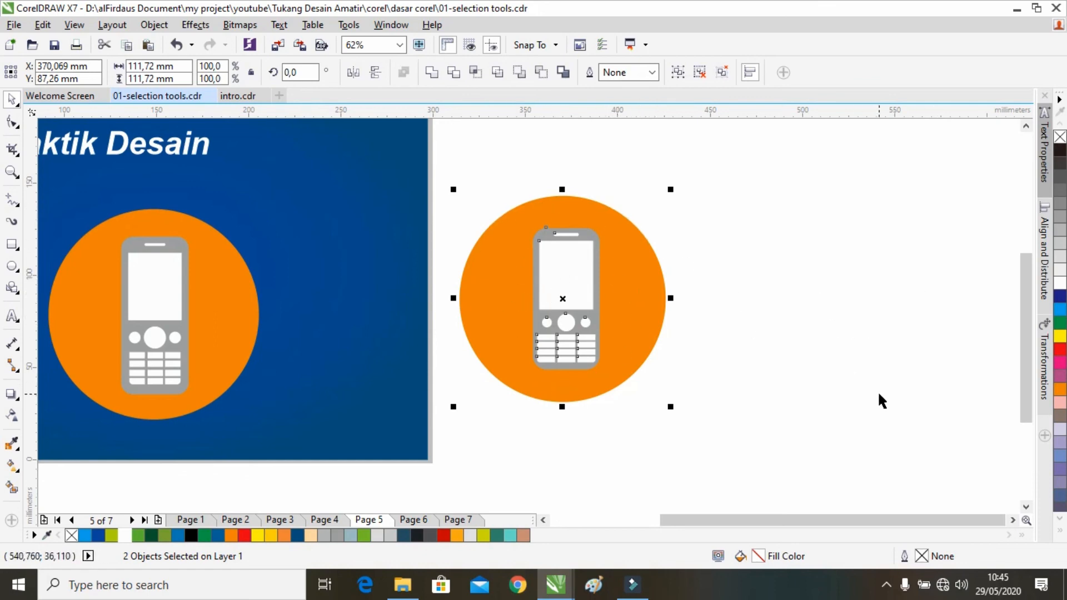
key("e")
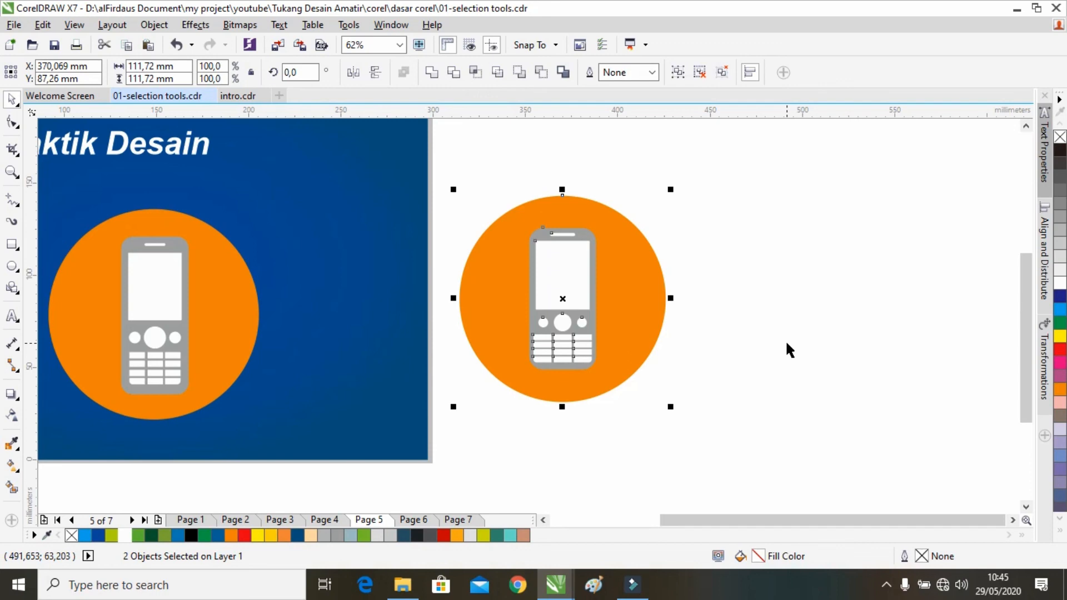
left_click(737, 285)
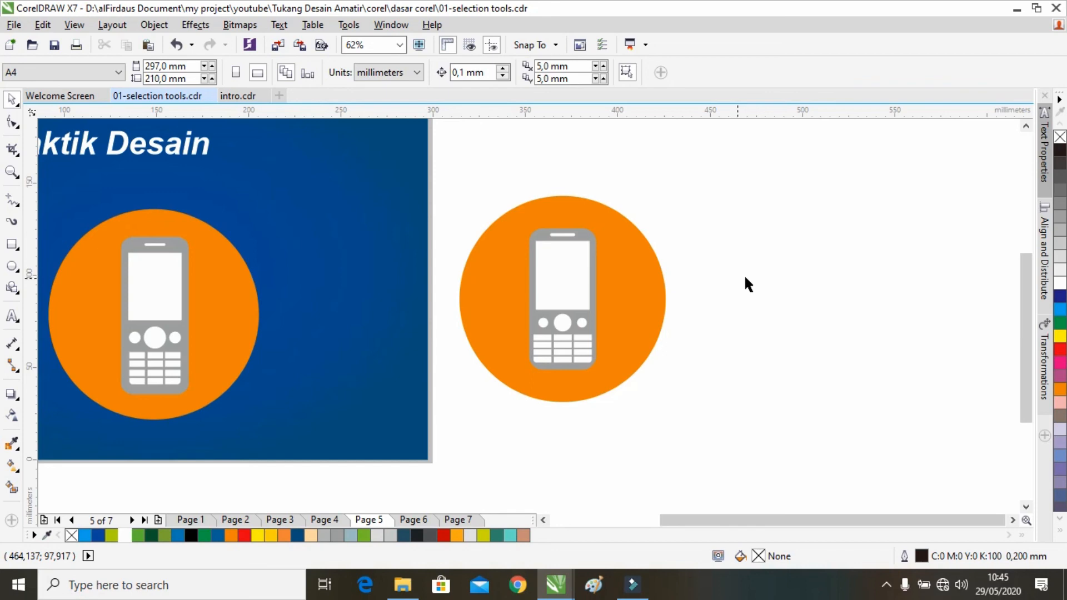
left_click_drag(724, 405, 833, 372)
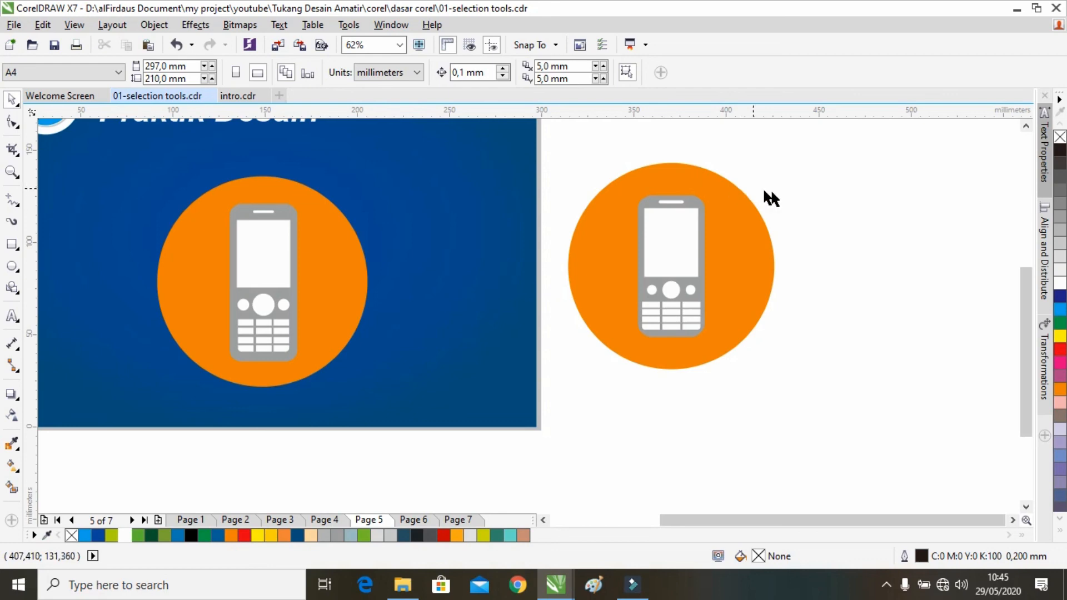
left_click_drag(778, 254, 556, 279)
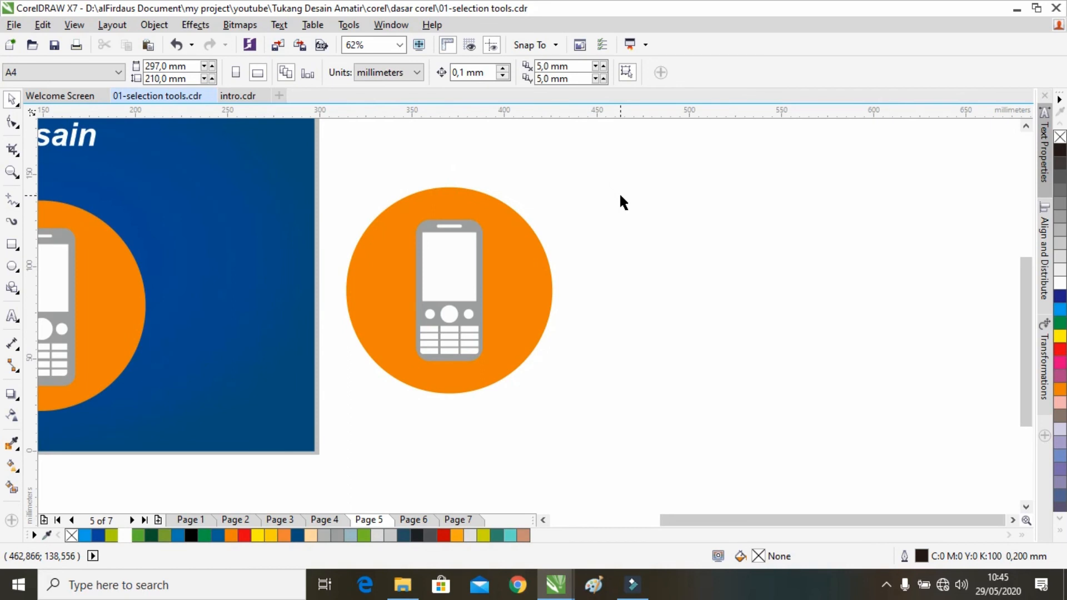